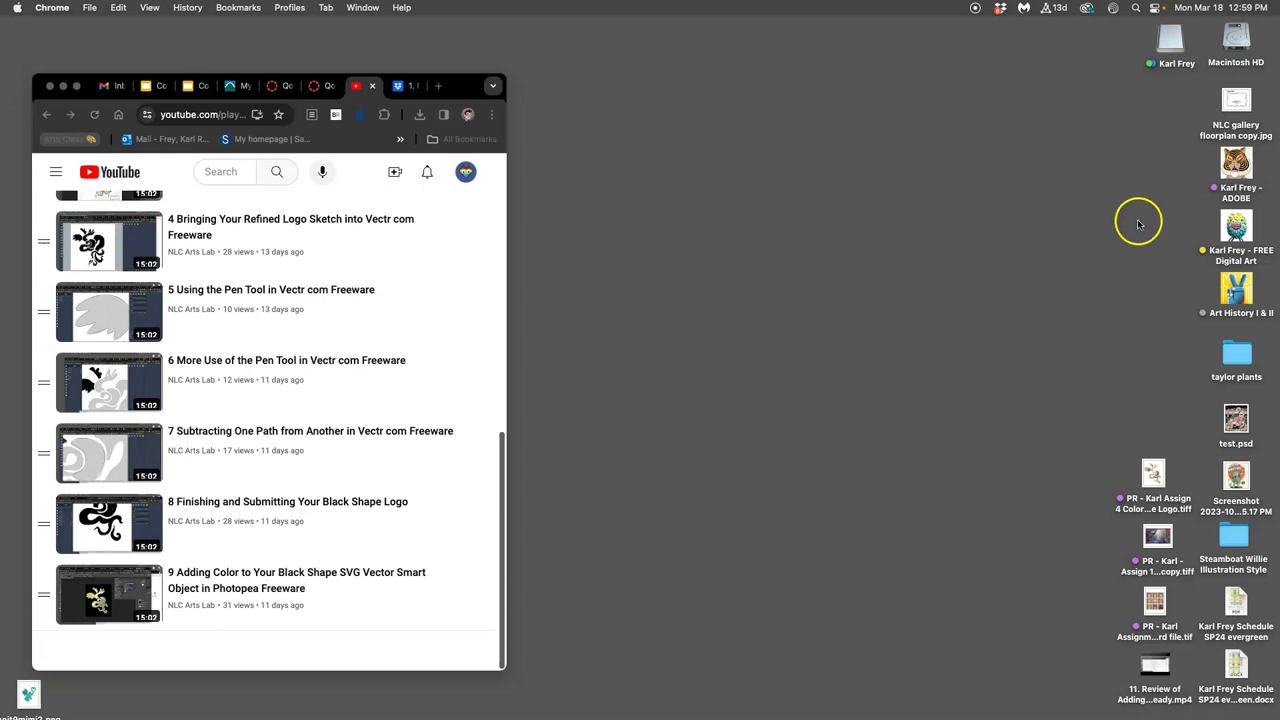
Open the Digital Art > SP24 > Assignment #4 folder in Finder, then bring Chrome forward.
{"action": "double_click", "coordinate": [1232, 224]}
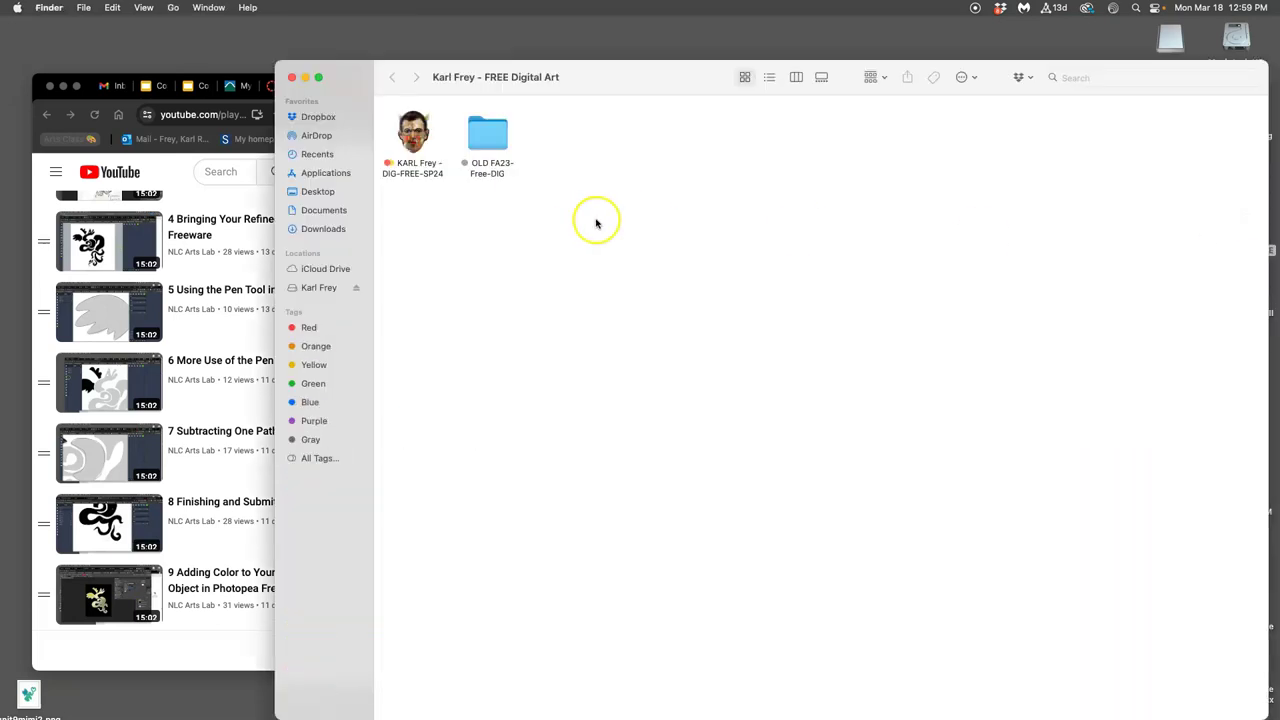
{"action": "double_click", "coordinate": [413, 132]}
{"action": "left_click", "coordinate": [649, 139]}
{"action": "double_click", "coordinate": [649, 139]}
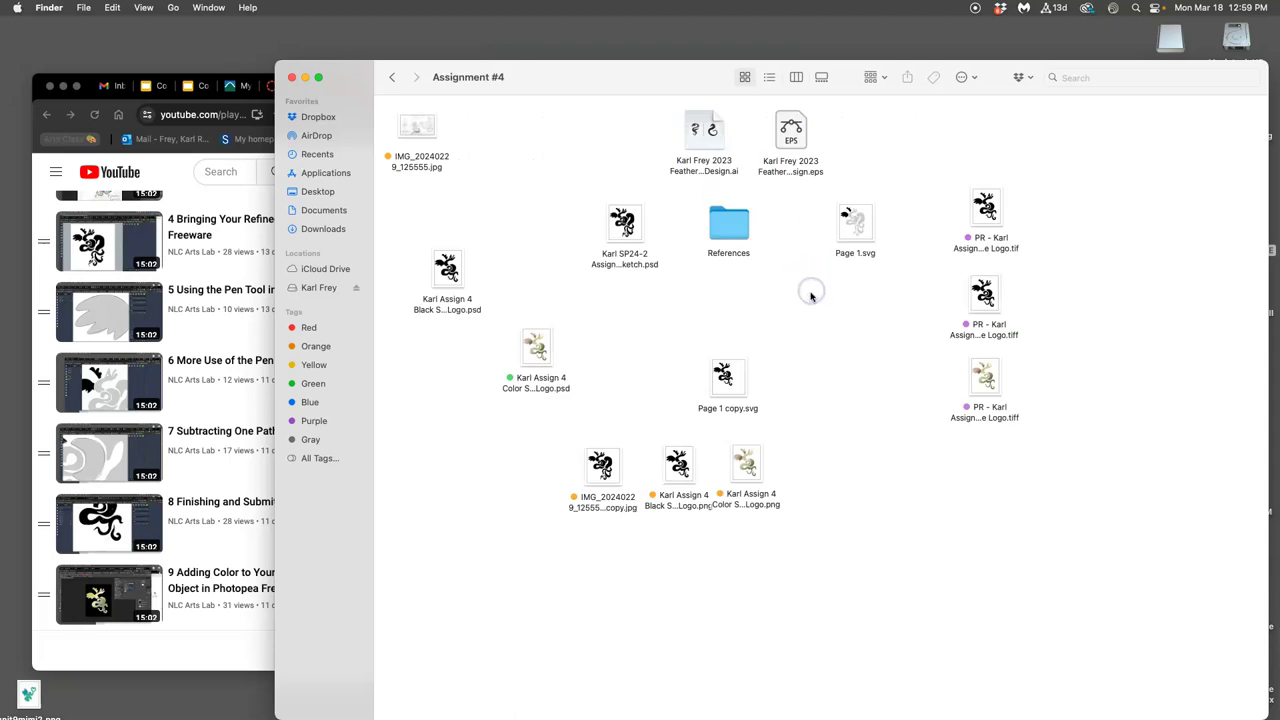
{"action": "left_click_drag", "start_coordinate": [749, 466], "coordinate": [792, 470]}
{"action": "left_click", "coordinate": [733, 462]}
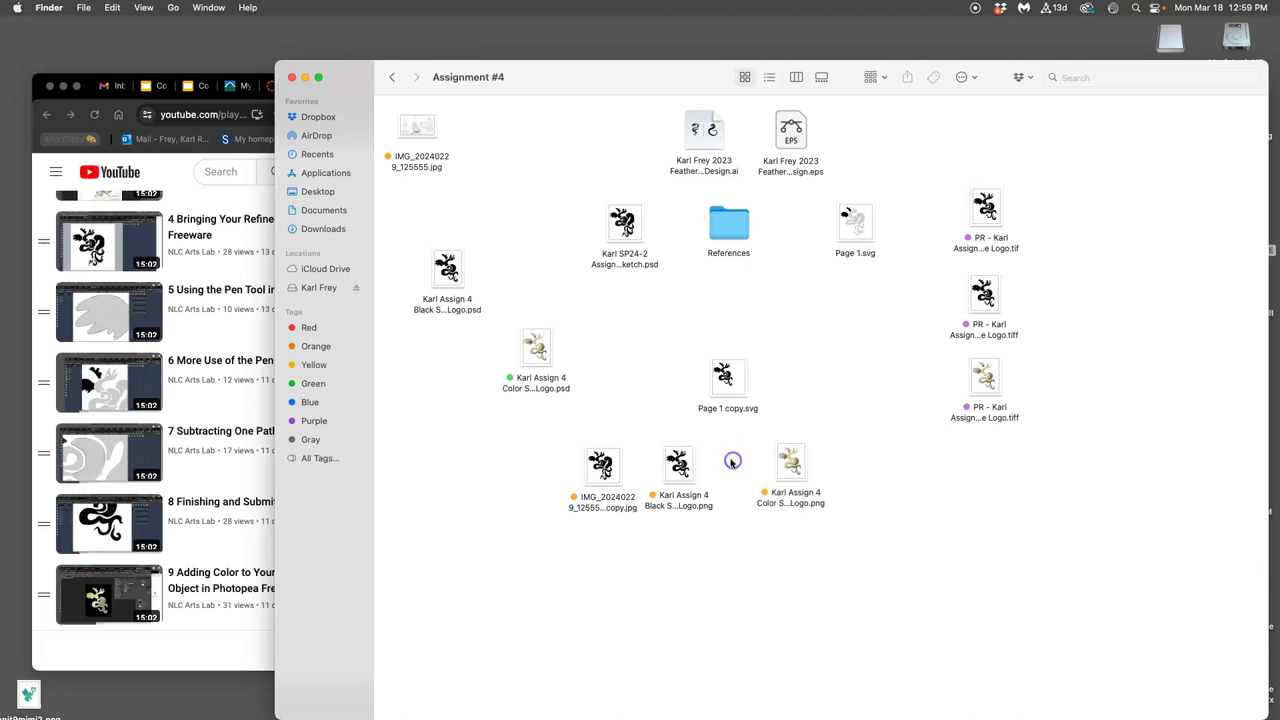
{"action": "left_click", "coordinate": [172, 176]}
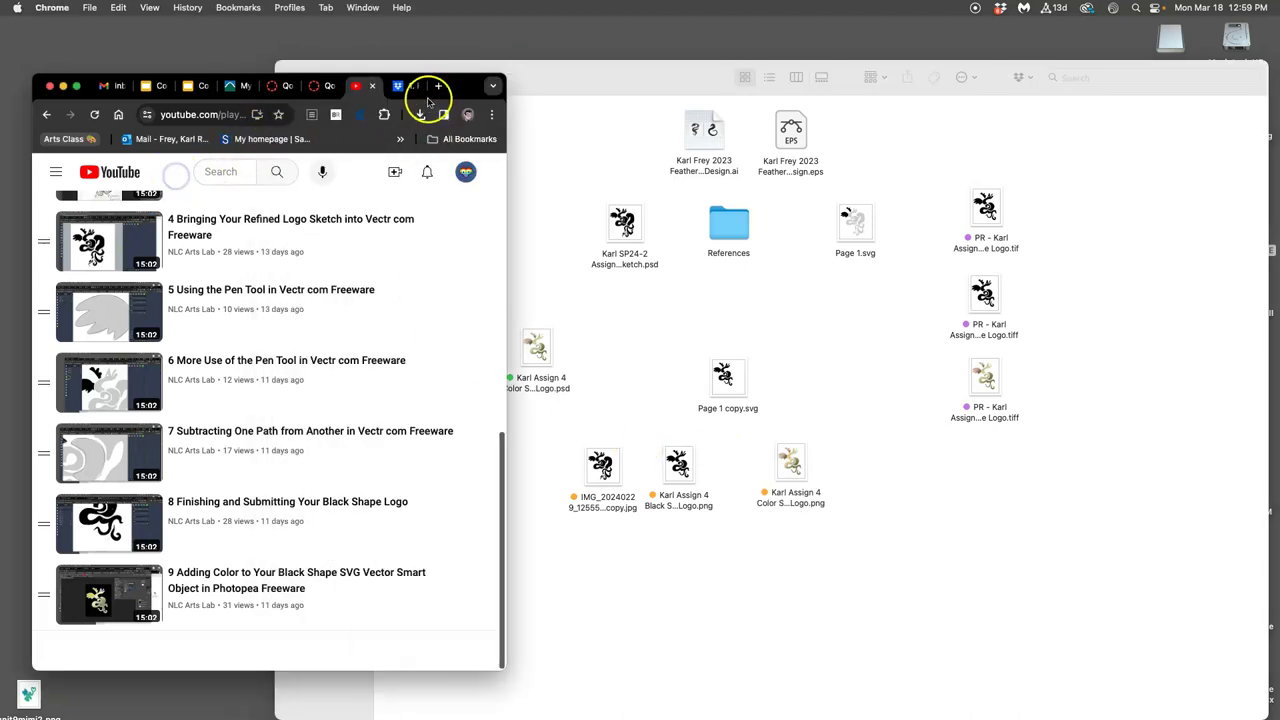
Load vectr.com in a new tab and widen the browser window.
{"action": "left_click", "coordinate": [438, 86]}
{"action": "type", "text": "vectr.com"}
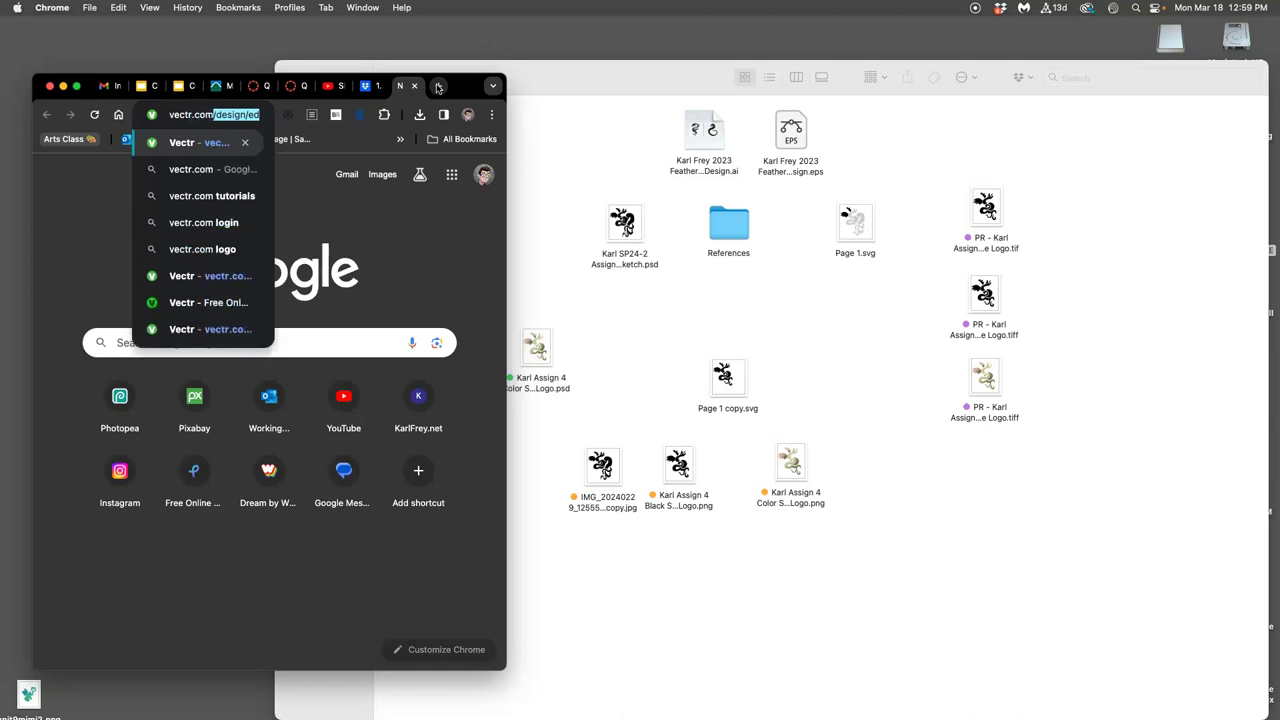
{"action": "key", "text": "Return"}
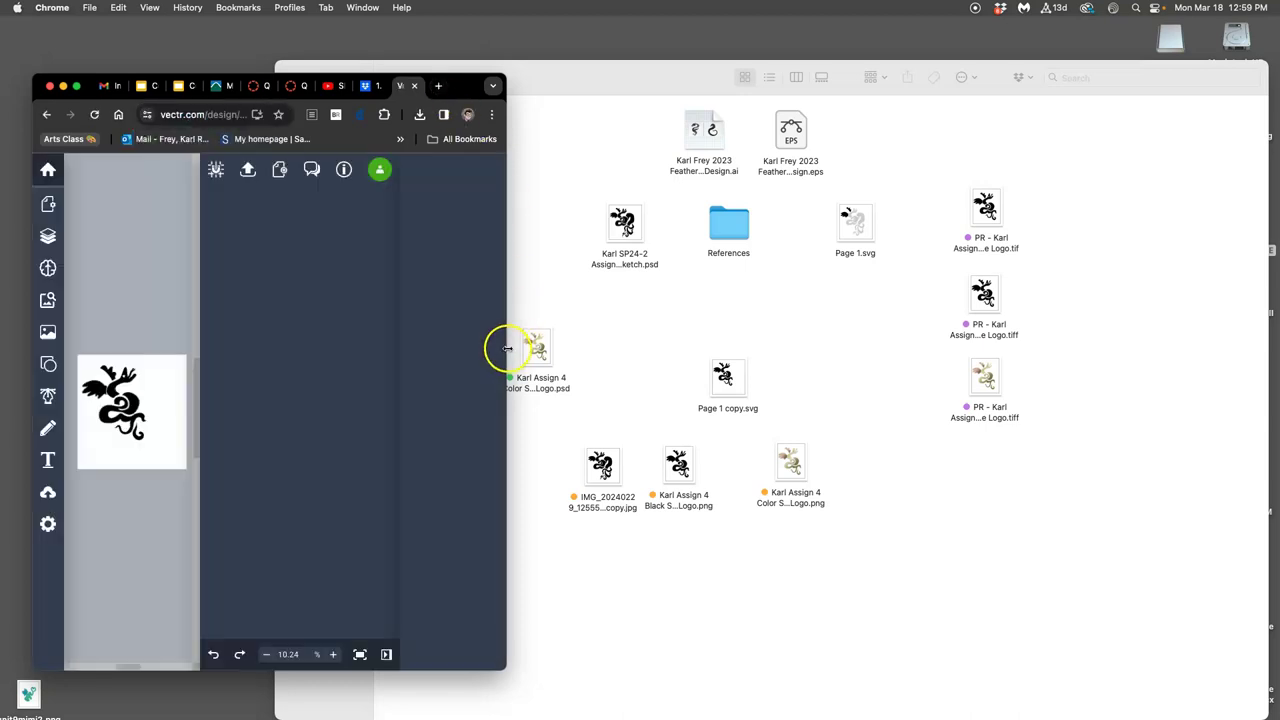
{"action": "left_click_drag", "start_coordinate": [505, 355], "coordinate": [871, 367]}
Open the winged serpent logo file from the dashboard and show its Layers list.
{"action": "left_click", "coordinate": [48, 170]}
{"action": "mouse_move", "coordinate": [390, 343]}
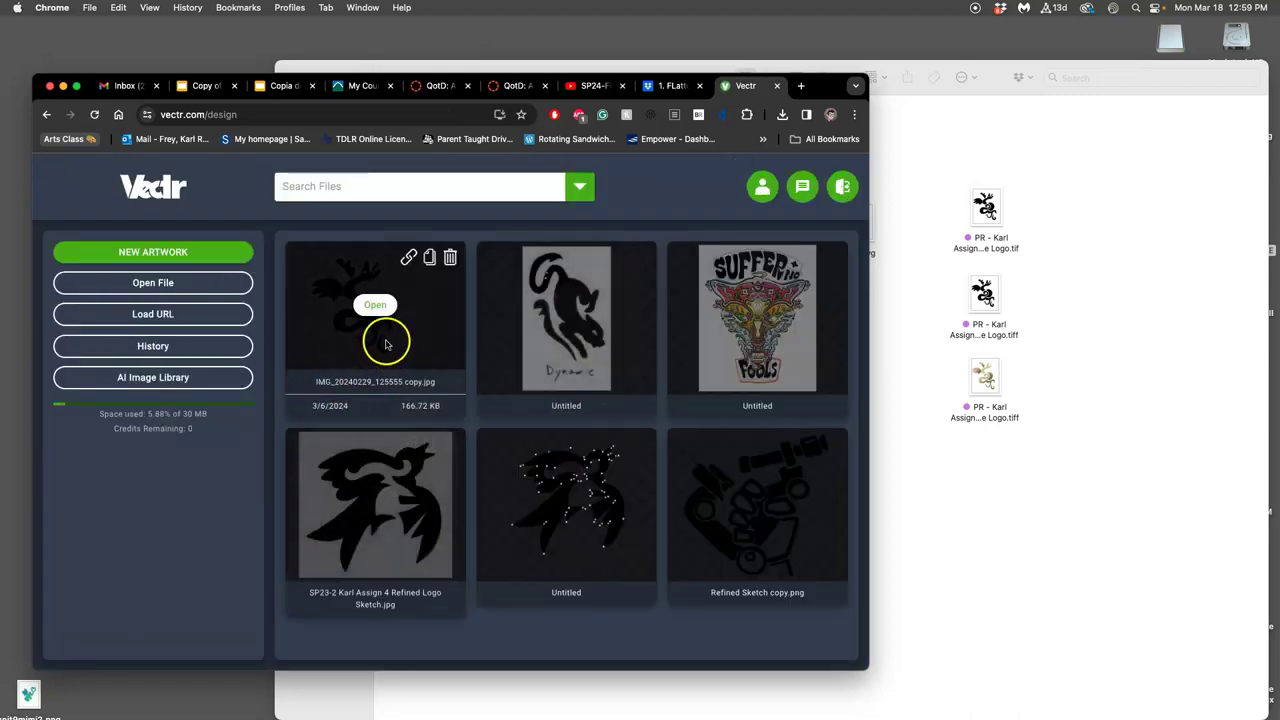
{"action": "left_click", "coordinate": [377, 306]}
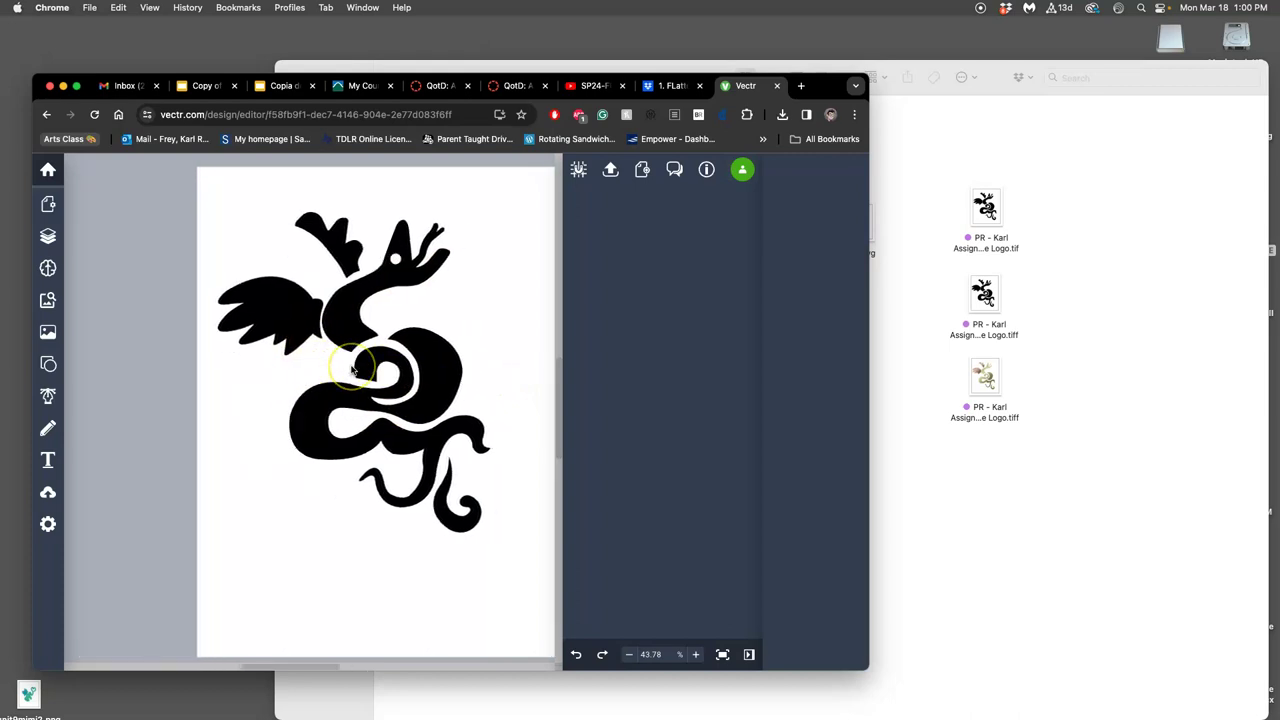
{"action": "scroll", "coordinate": [352, 370], "scroll_direction": "down", "scroll_amount": 2}
{"action": "scroll", "coordinate": [352, 370], "scroll_direction": "down", "scroll_amount": 1}
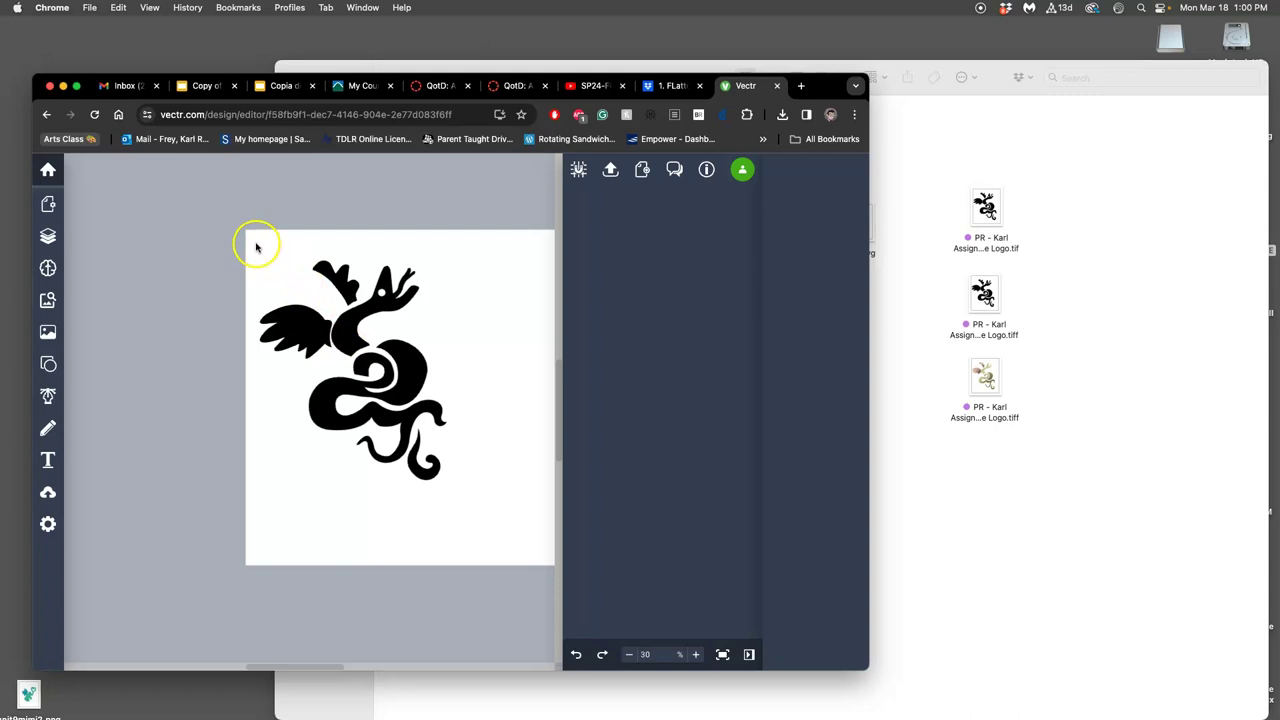
{"action": "left_click_drag", "start_coordinate": [257, 243], "coordinate": [483, 503]}
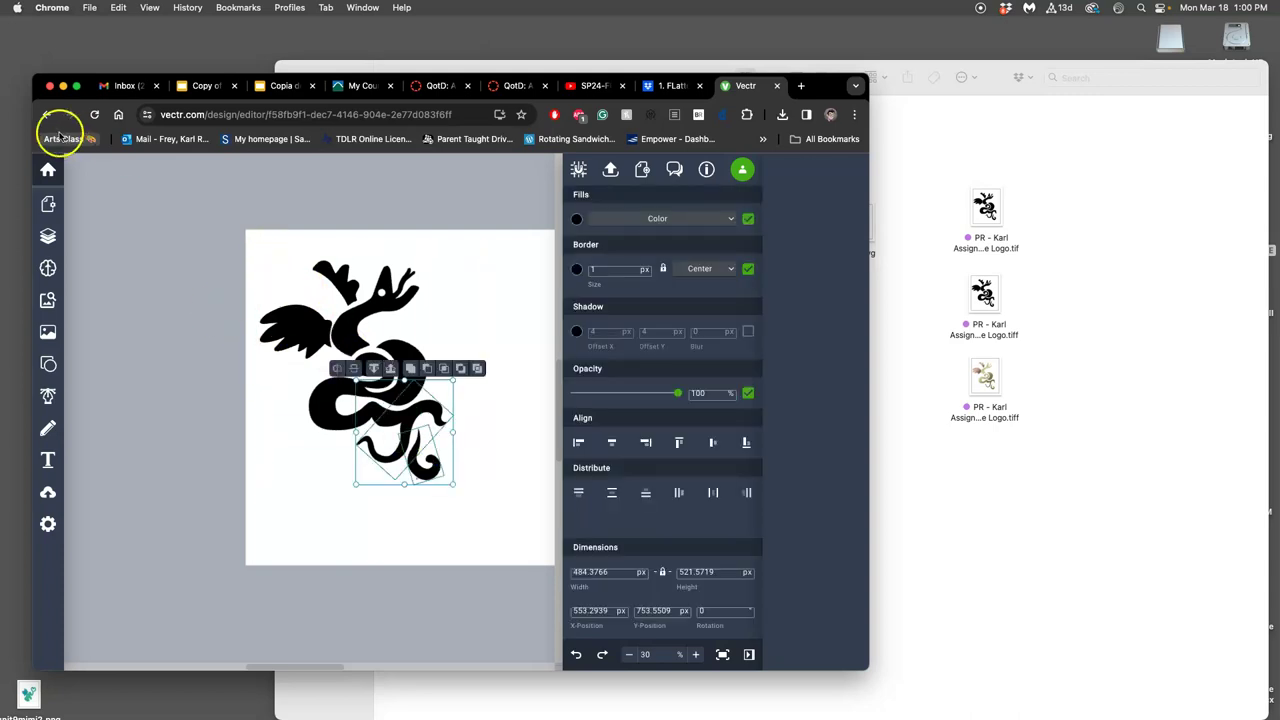
{"action": "left_click", "coordinate": [46, 232]}
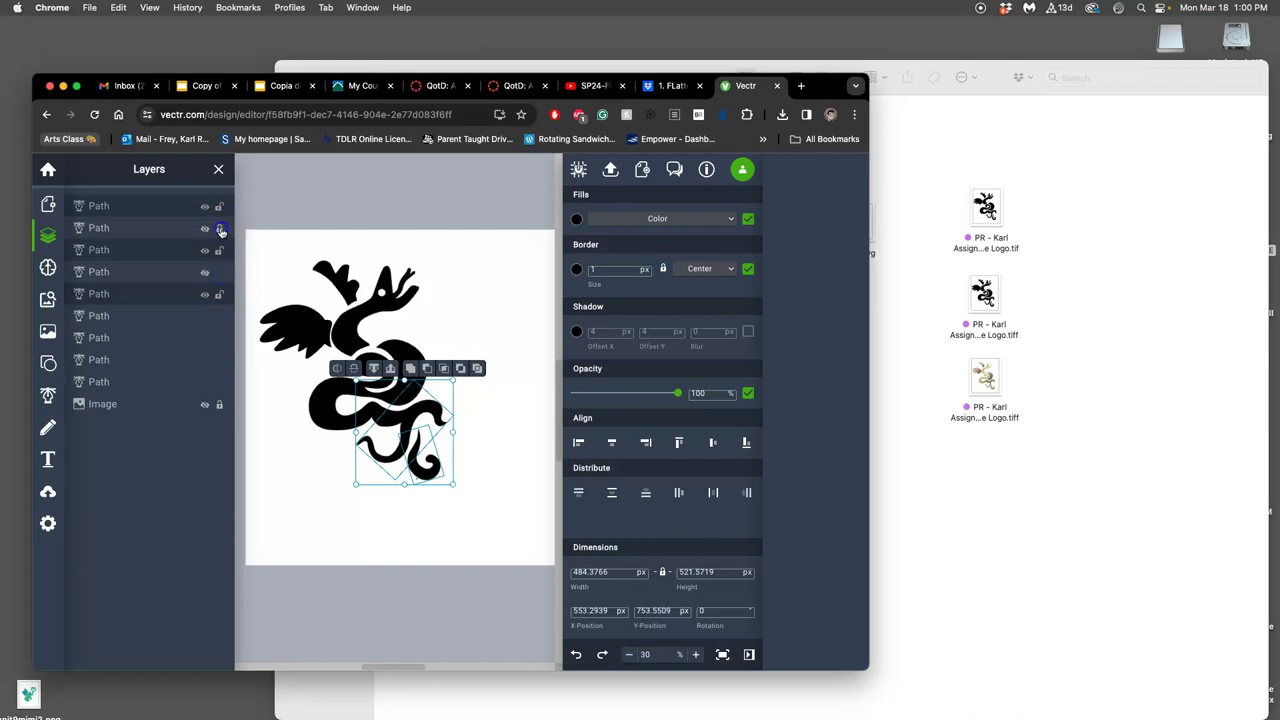
Select all serpent paths, centre them, scale them up and nudge them slightly lower.
{"action": "left_click", "coordinate": [264, 242]}
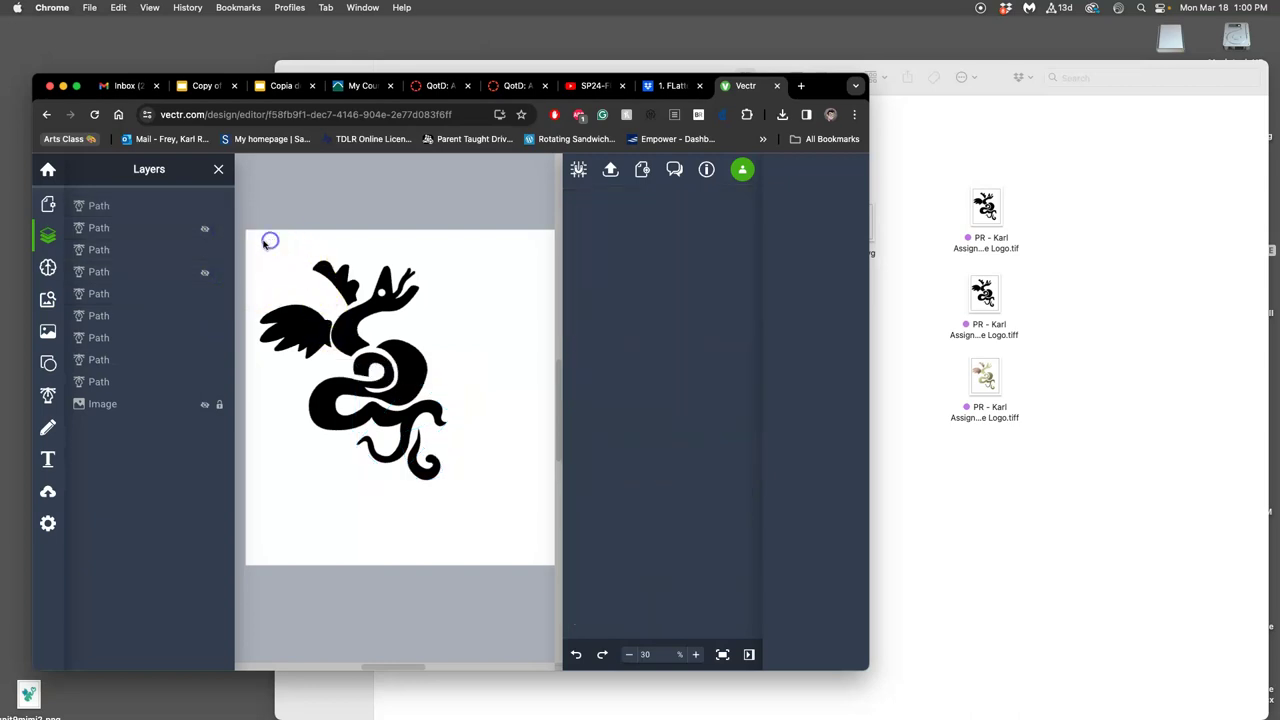
{"action": "left_click_drag", "start_coordinate": [256, 241], "coordinate": [486, 519]}
{"action": "left_click_drag", "start_coordinate": [424, 409], "coordinate": [444, 391]}
{"action": "left_click", "coordinate": [505, 438]}
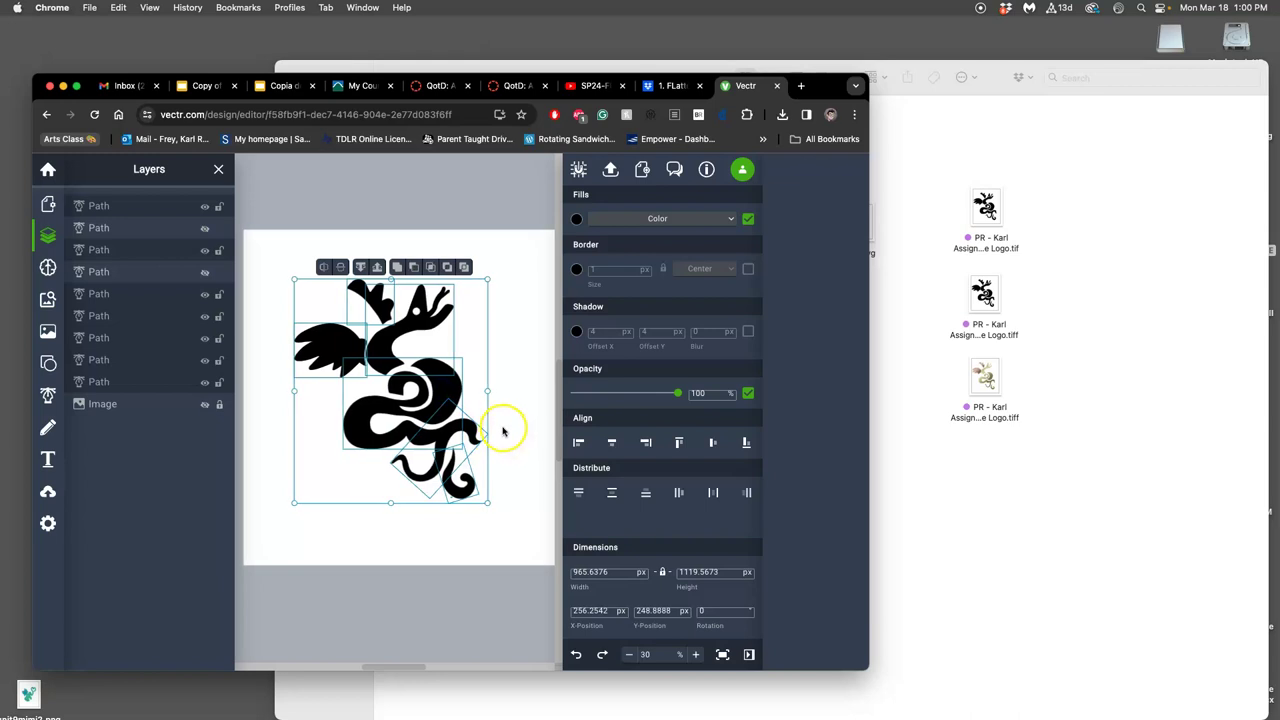
{"action": "scroll", "coordinate": [502, 430], "scroll_direction": "down", "scroll_amount": 5}
{"action": "scroll", "coordinate": [495, 428], "scroll_direction": "up", "scroll_amount": 8}
{"action": "scroll", "coordinate": [493, 426], "scroll_direction": "down", "scroll_amount": 5}
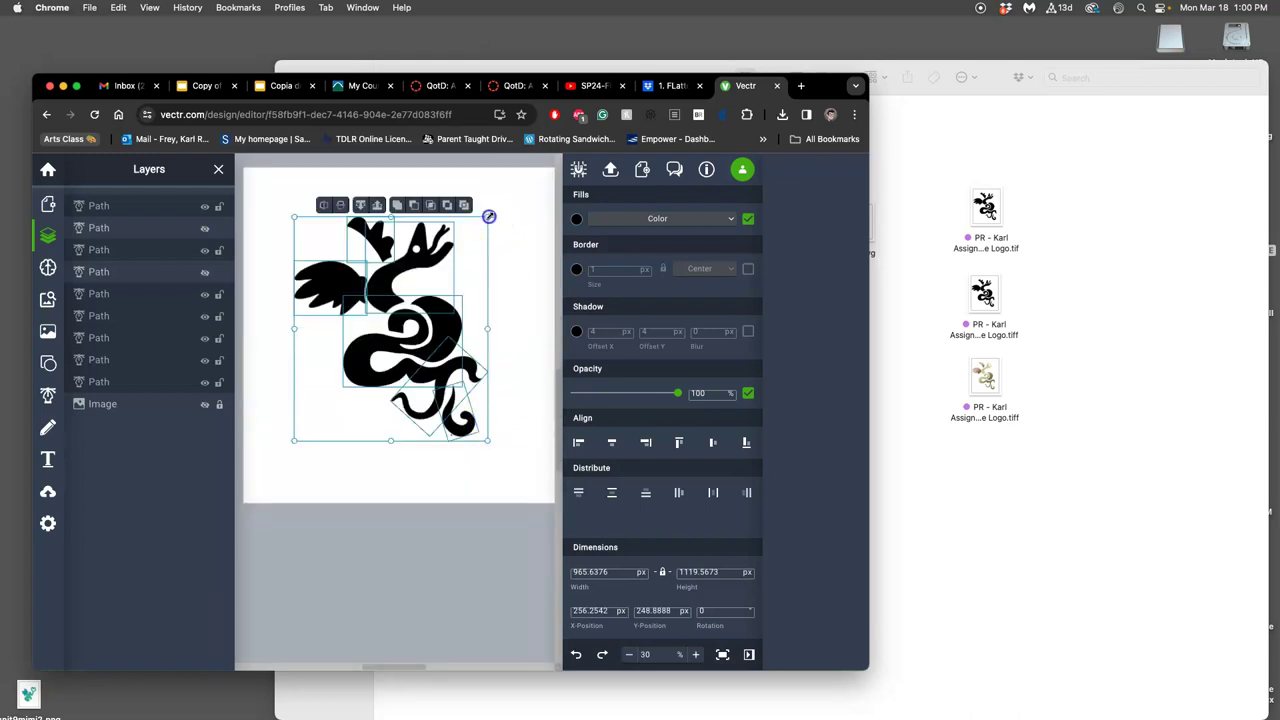
{"action": "left_click_drag", "start_coordinate": [489, 216], "coordinate": [533, 189]}
{"action": "left_click", "coordinate": [491, 232]}
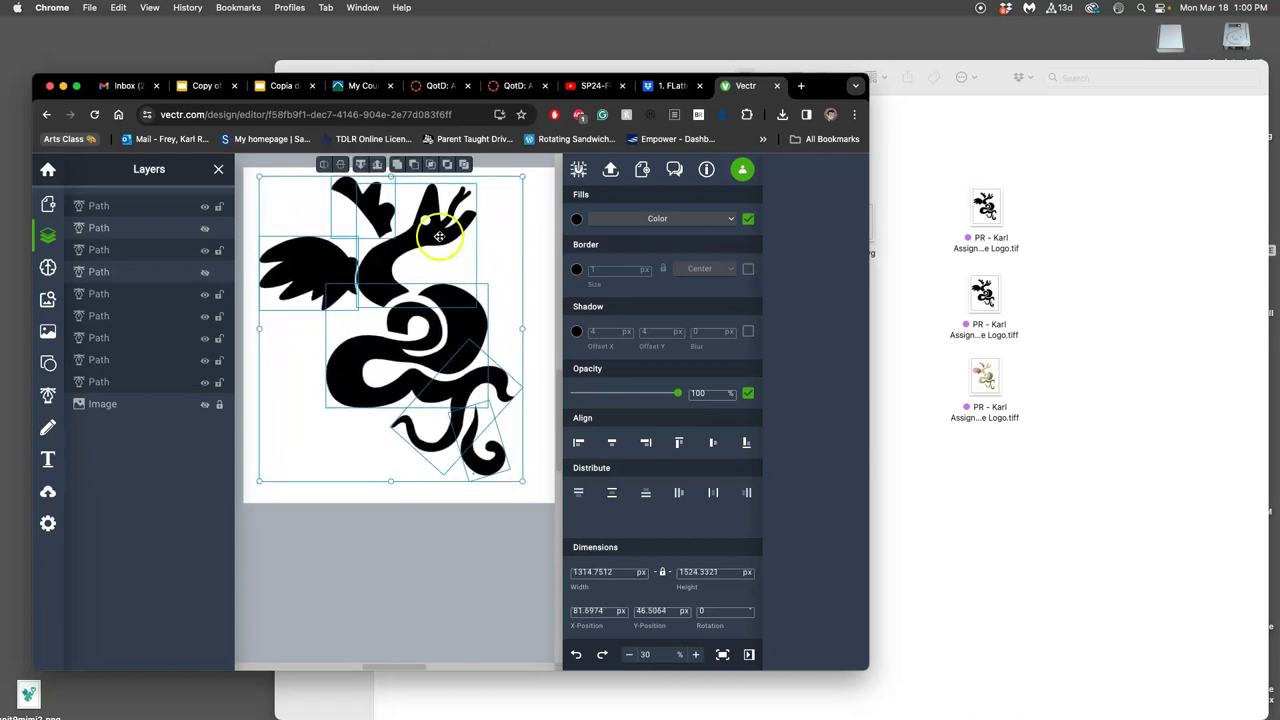
{"action": "left_click_drag", "start_coordinate": [439, 236], "coordinate": [441, 242]}
Widen the window, deselect everything and zoom in and out to inspect the edges.
{"action": "scroll", "coordinate": [463, 537], "scroll_direction": "up", "scroll_amount": 2}
{"action": "scroll", "coordinate": [463, 537], "scroll_direction": "up", "scroll_amount": 5}
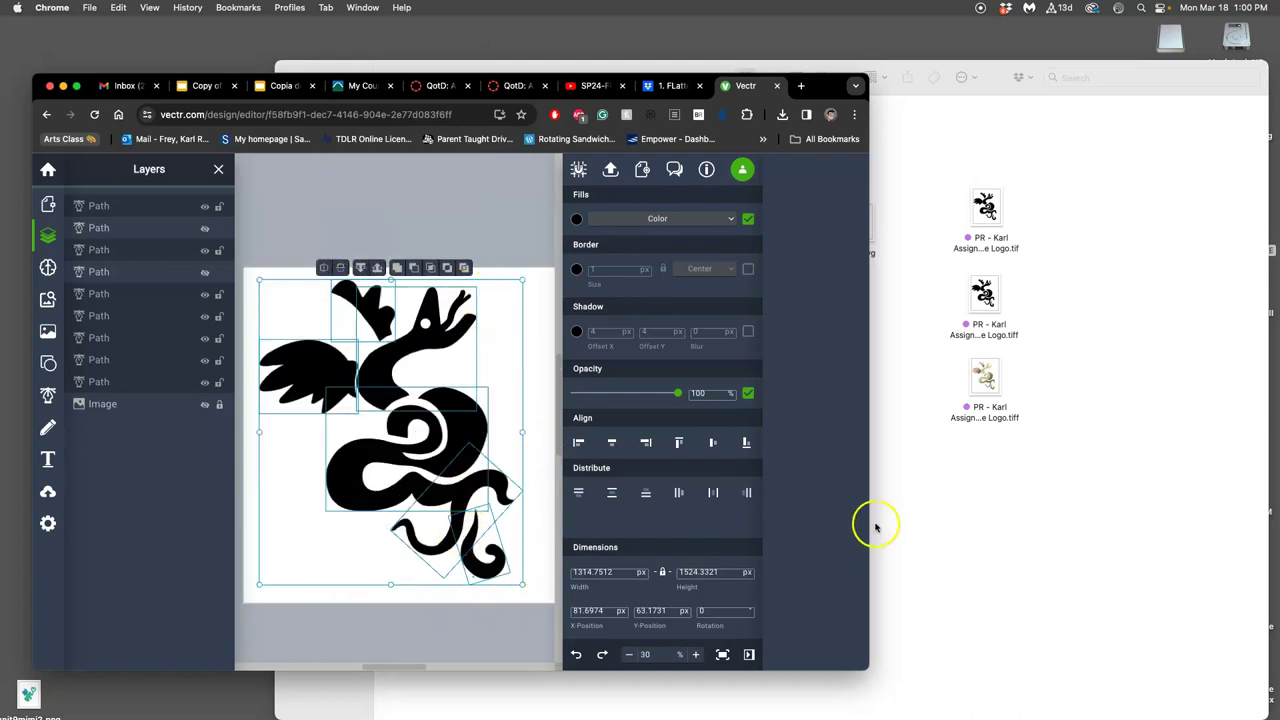
{"action": "left_click_drag", "start_coordinate": [869, 511], "coordinate": [1120, 480]}
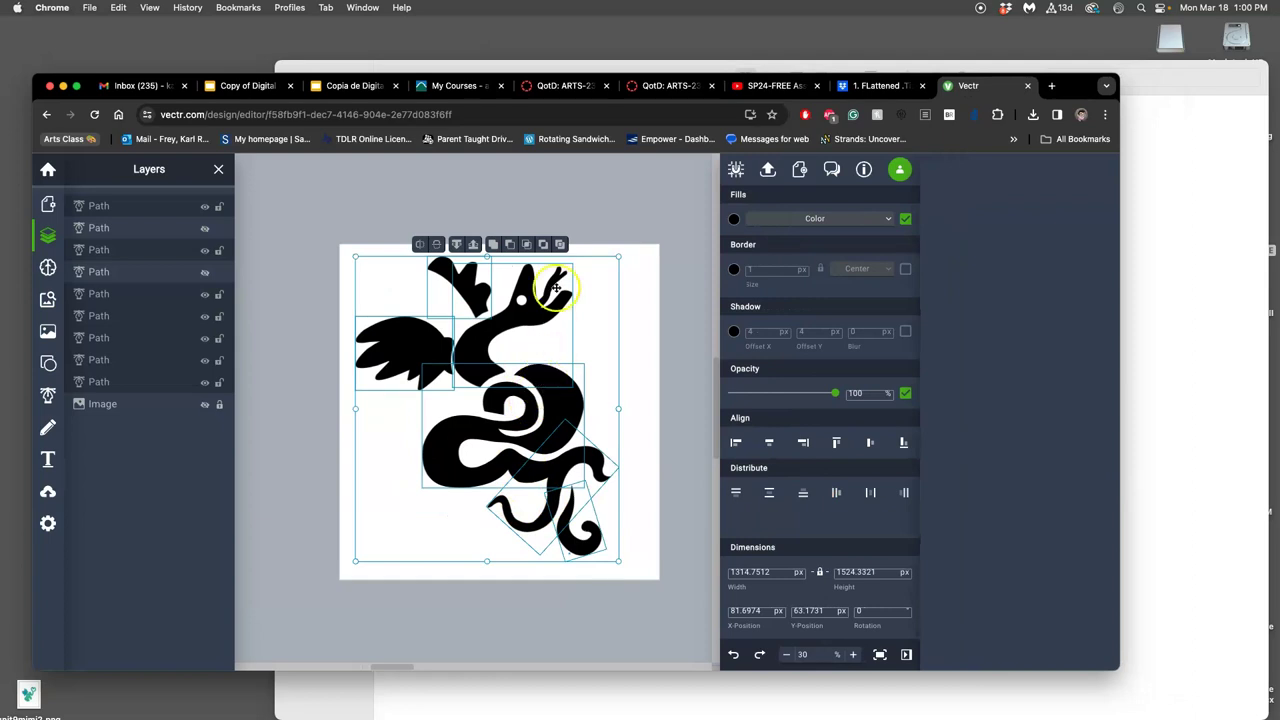
{"action": "left_click", "coordinate": [556, 218]}
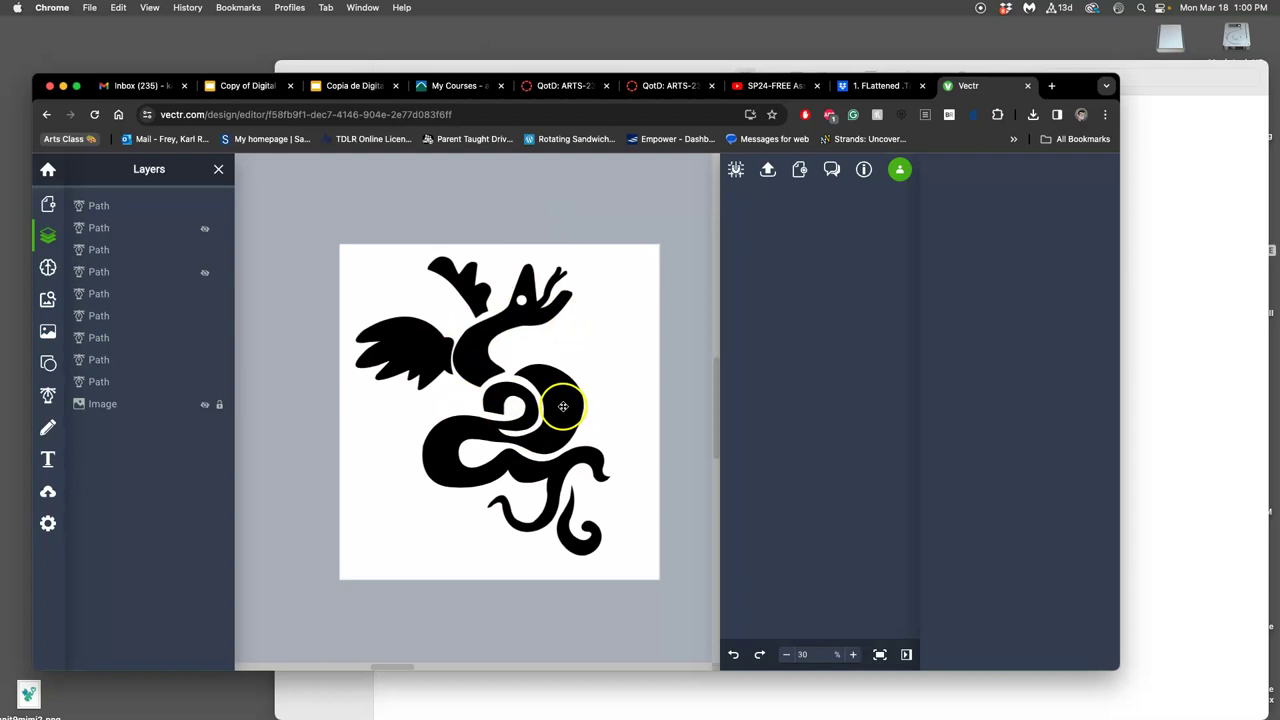
{"action": "scroll", "coordinate": [563, 404], "scroll_direction": "up", "scroll_amount": 1}
{"action": "scroll", "coordinate": [563, 404], "scroll_direction": "up", "scroll_amount": 10}
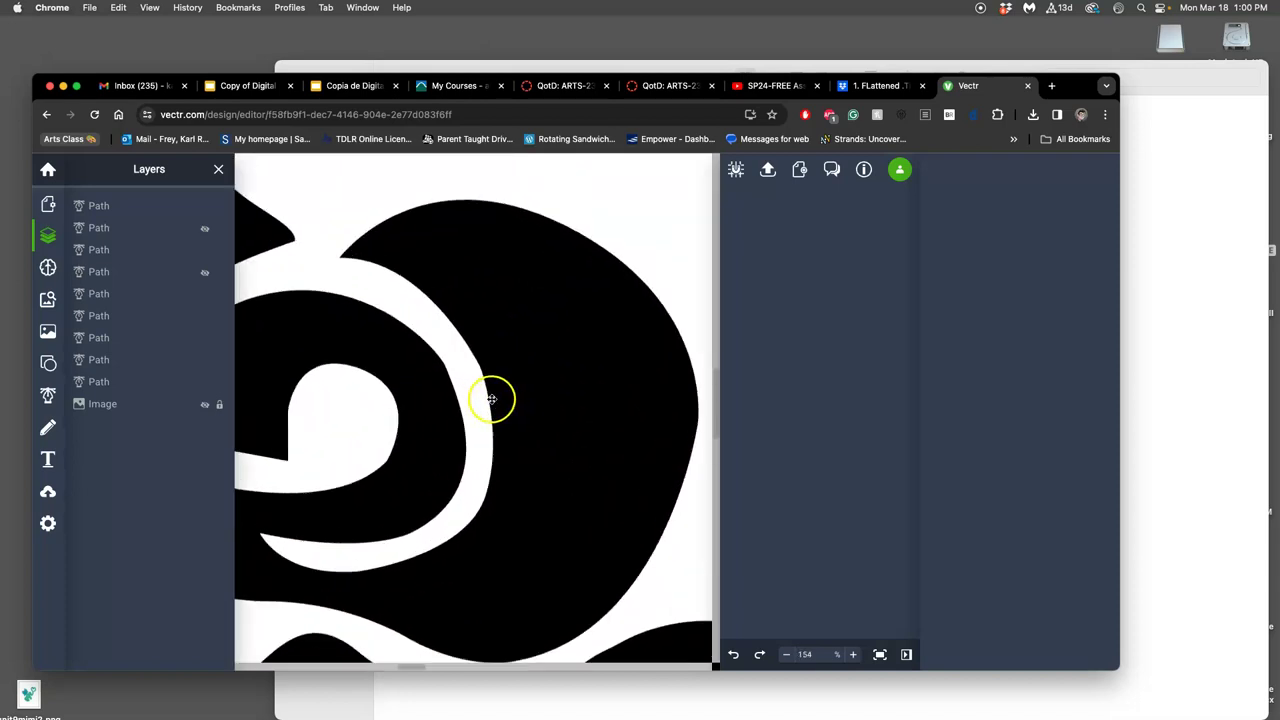
{"action": "scroll", "coordinate": [486, 396], "scroll_direction": "up", "scroll_amount": 10}
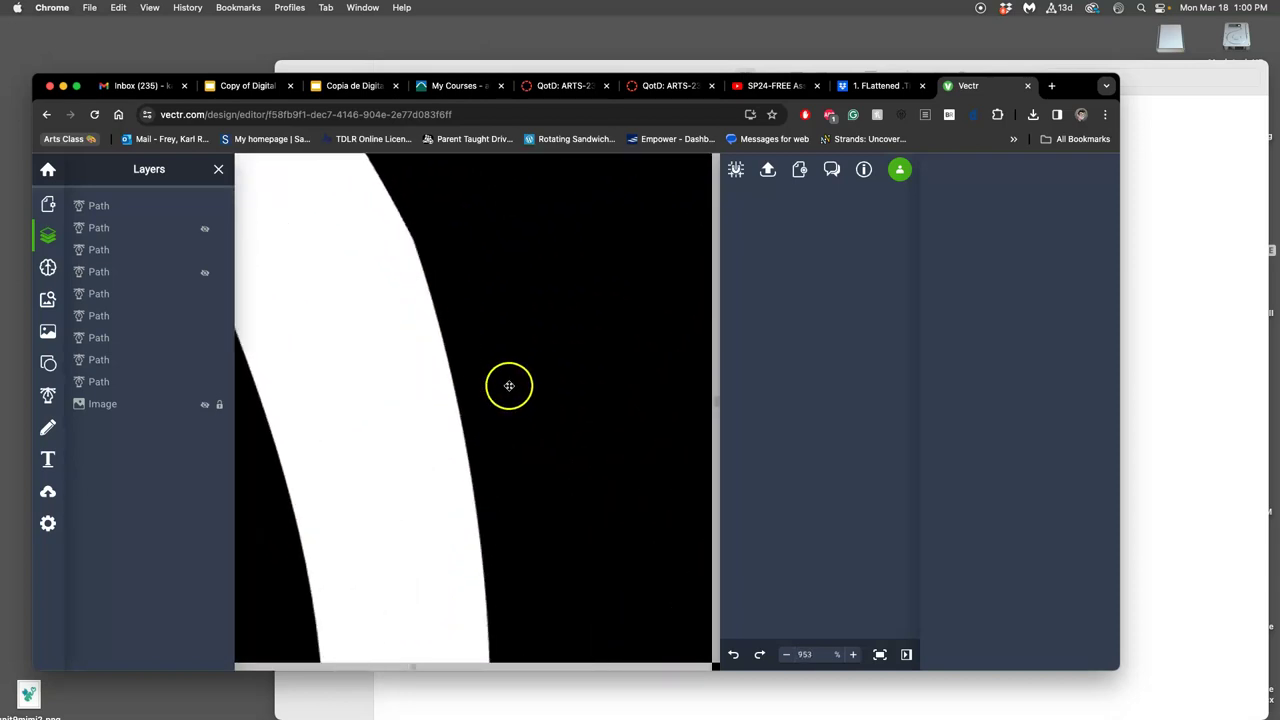
{"action": "scroll", "coordinate": [496, 380], "scroll_direction": "down", "scroll_amount": 5}
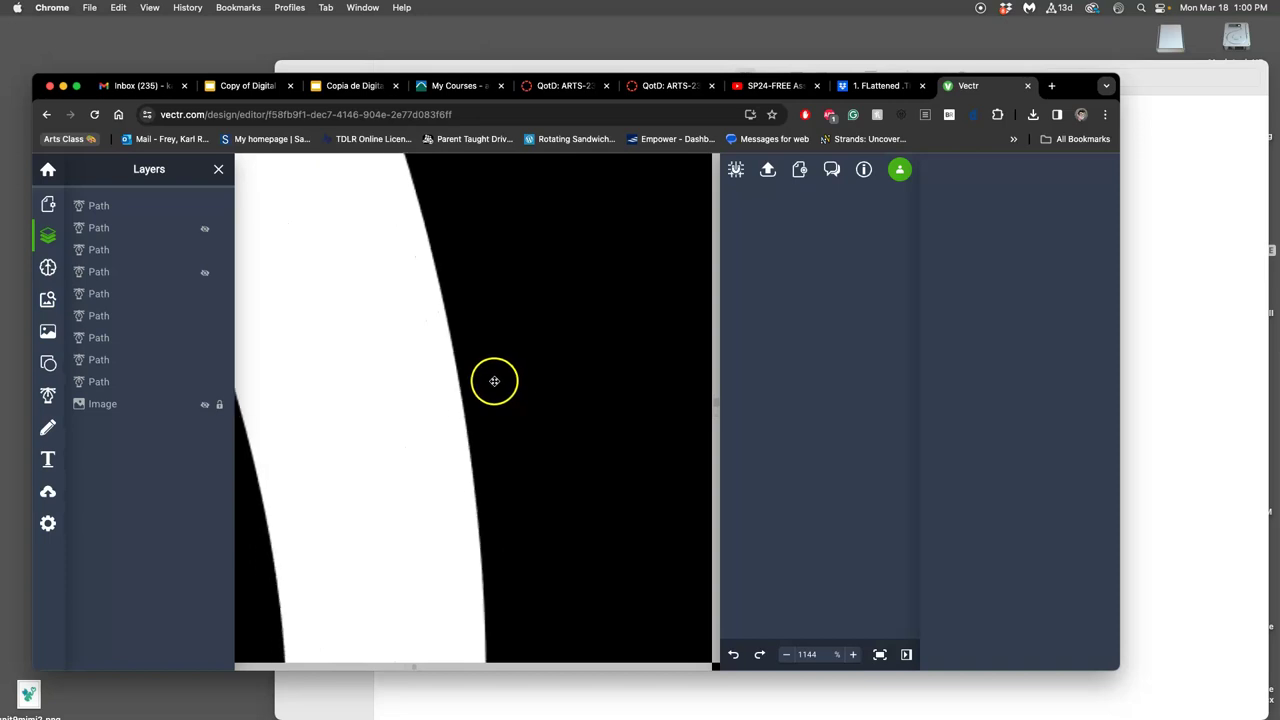
{"action": "scroll", "coordinate": [490, 428], "scroll_direction": "up", "scroll_amount": 10}
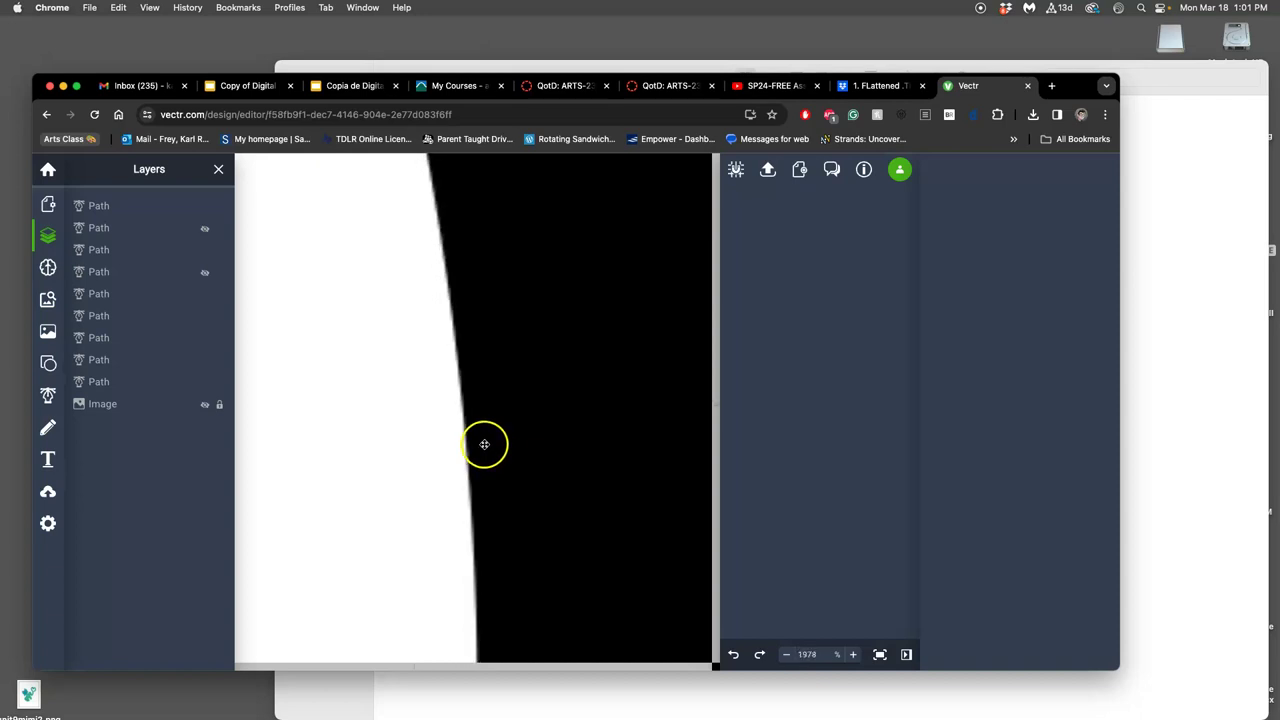
{"action": "scroll", "coordinate": [429, 371], "scroll_direction": "down", "scroll_amount": 8}
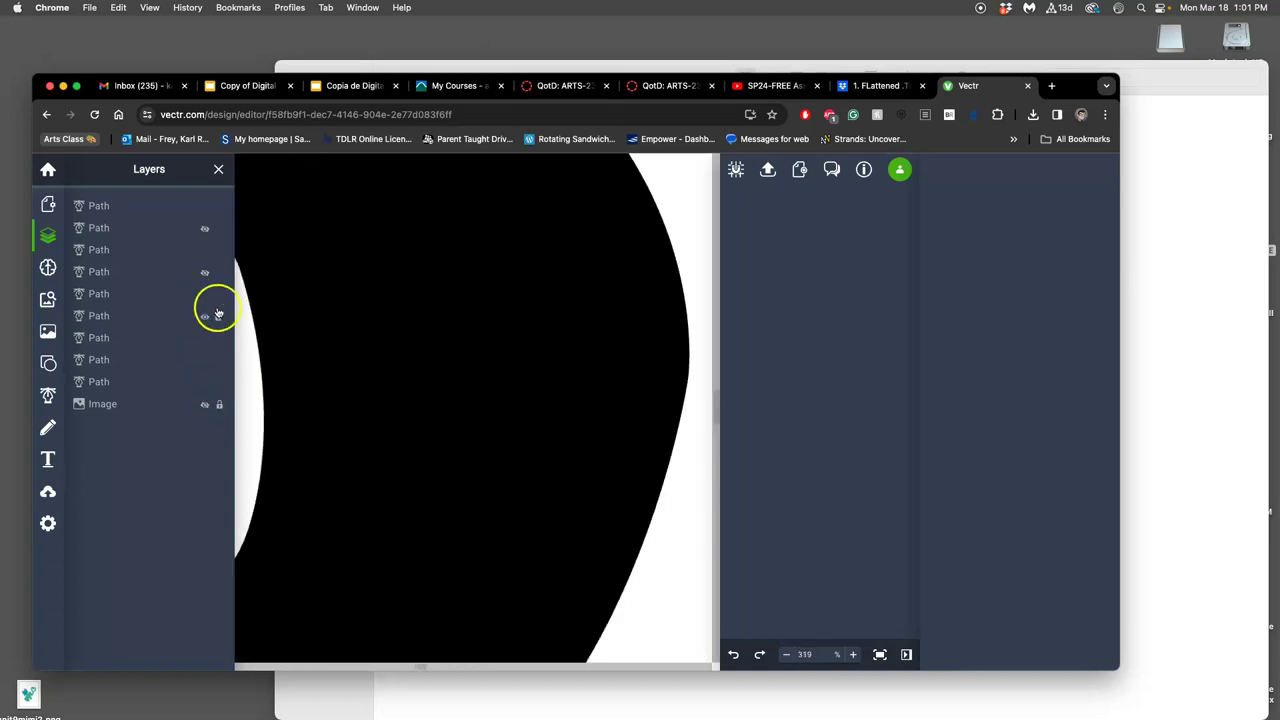
{"action": "scroll", "coordinate": [433, 381], "scroll_direction": "down", "scroll_amount": 4}
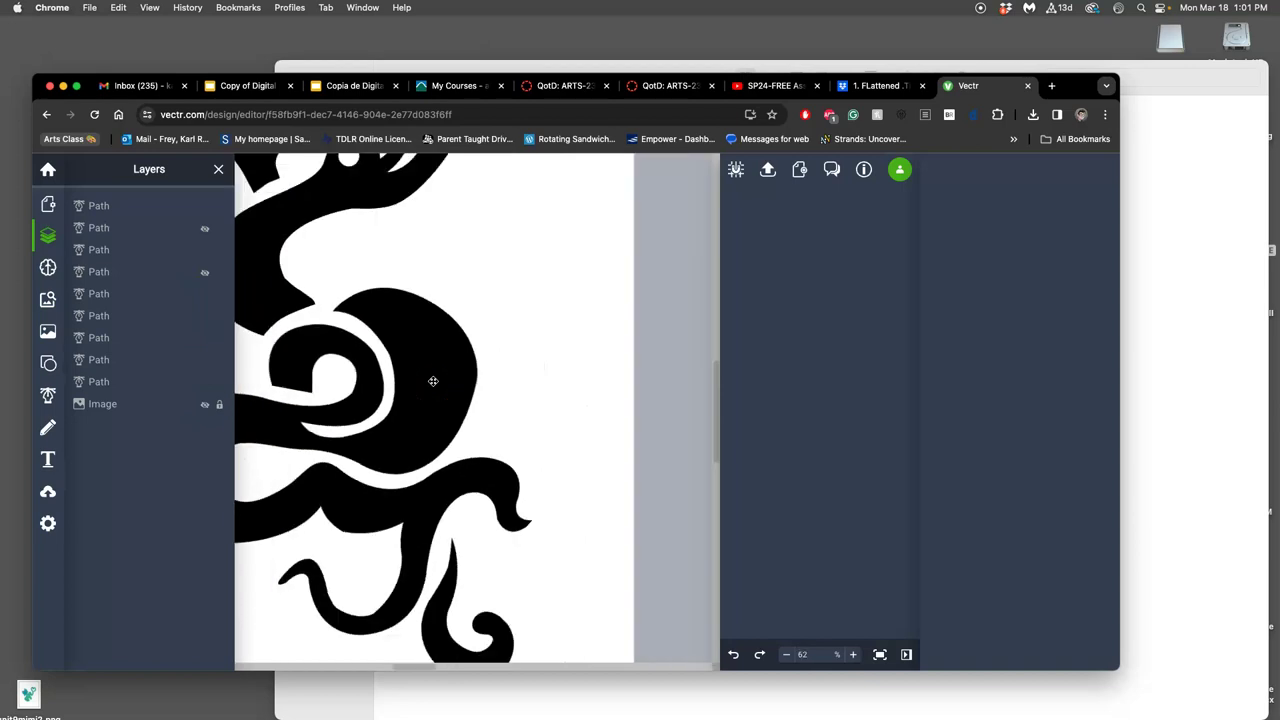
{"action": "scroll", "coordinate": [433, 381], "scroll_direction": "down", "scroll_amount": 3}
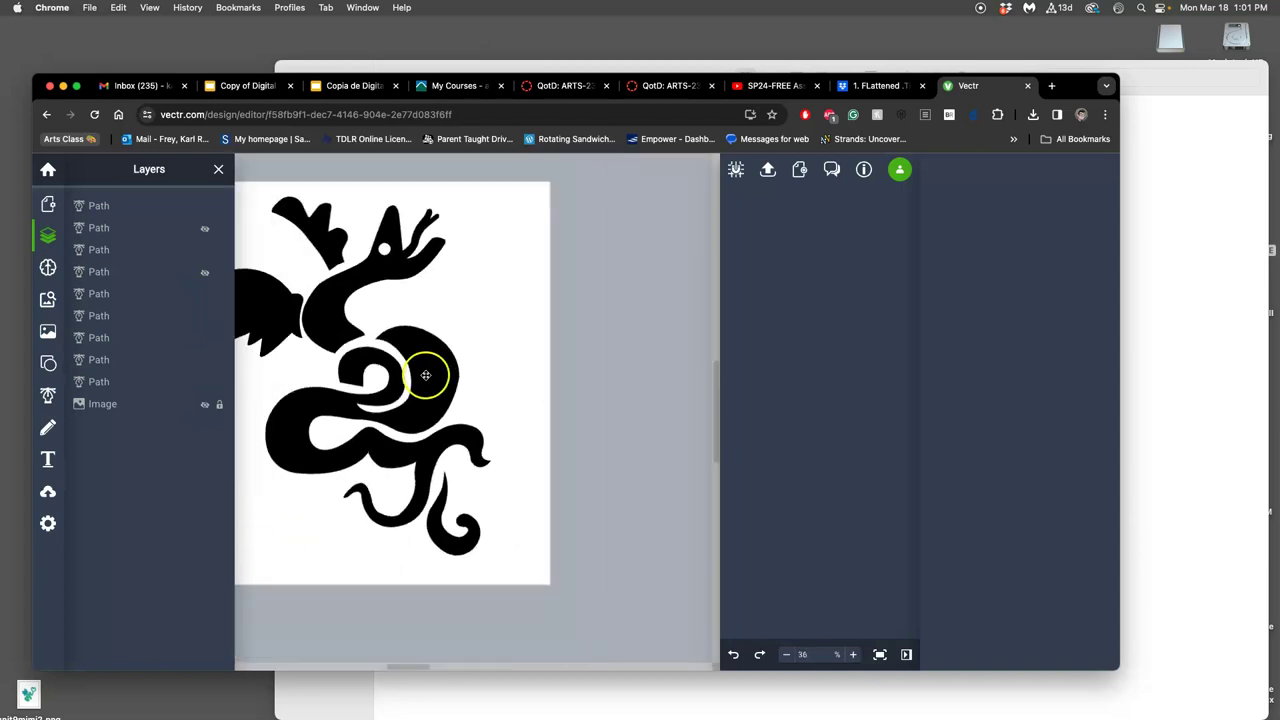
Reopen the serpent logo file from the Vectr dashboard.
{"action": "left_click", "coordinate": [46, 207]}
{"action": "left_click", "coordinate": [47, 169]}
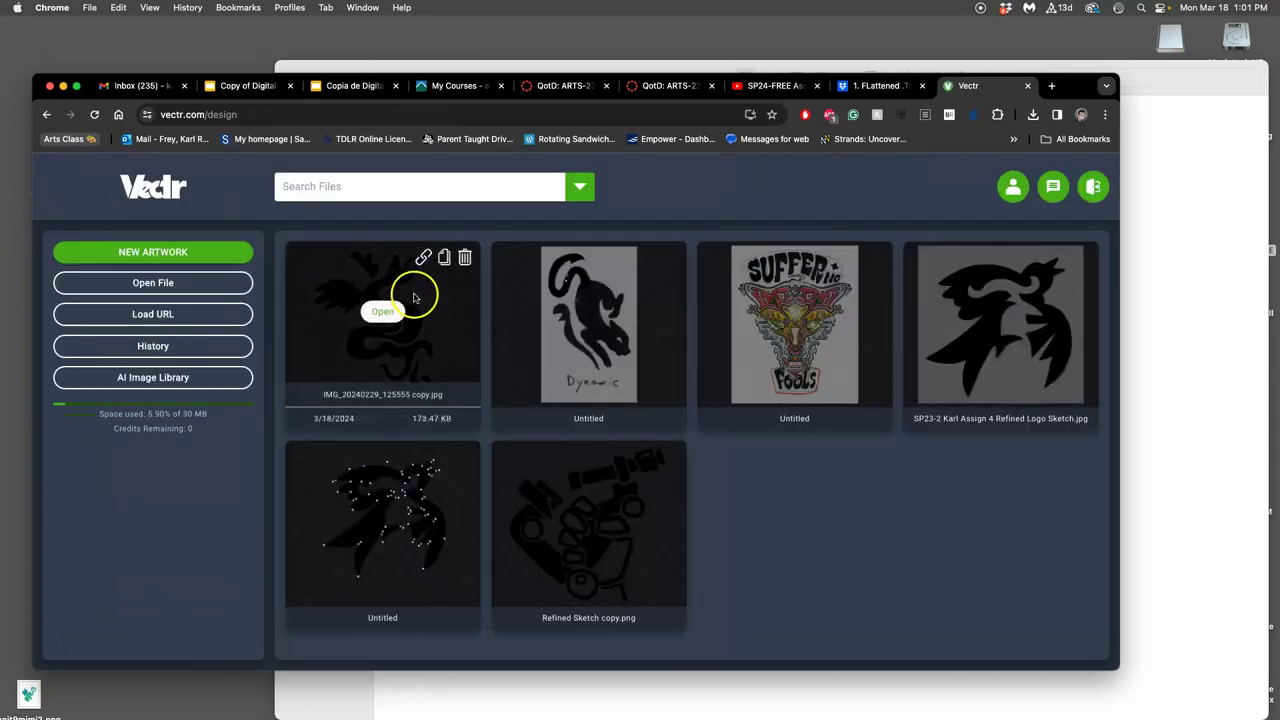
{"action": "left_click", "coordinate": [383, 311]}
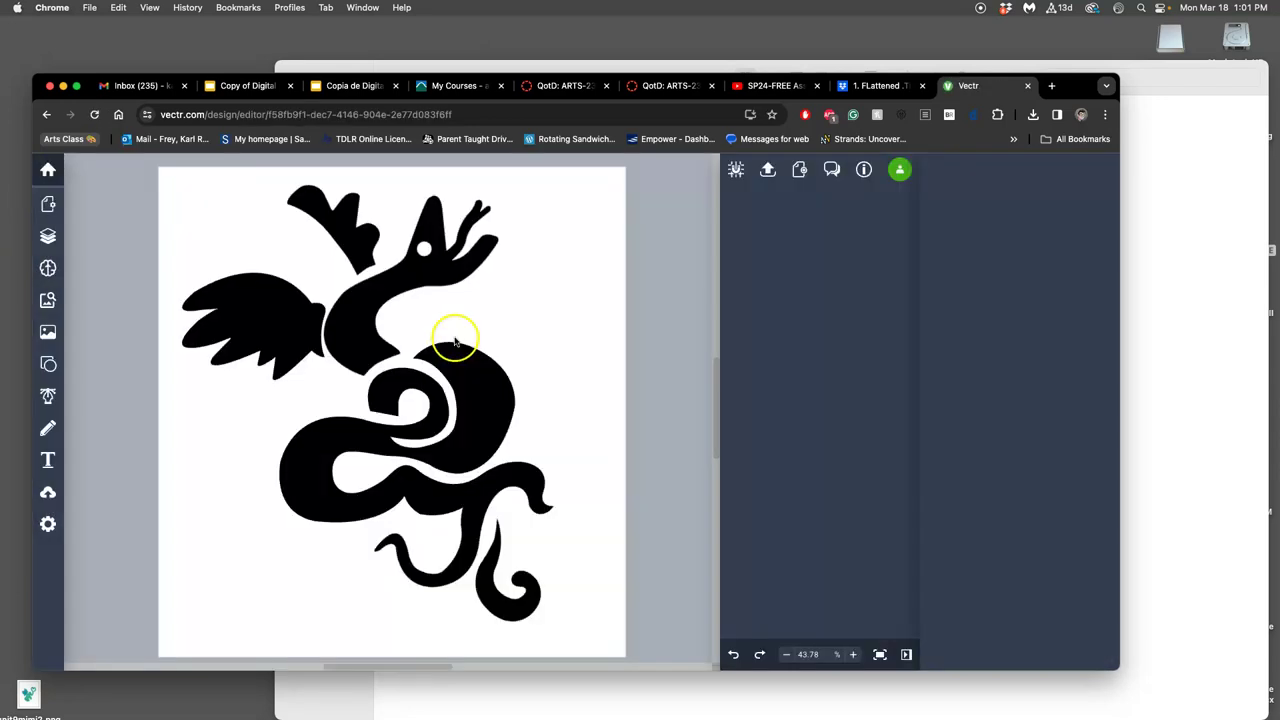
{"action": "left_click", "coordinate": [471, 373]}
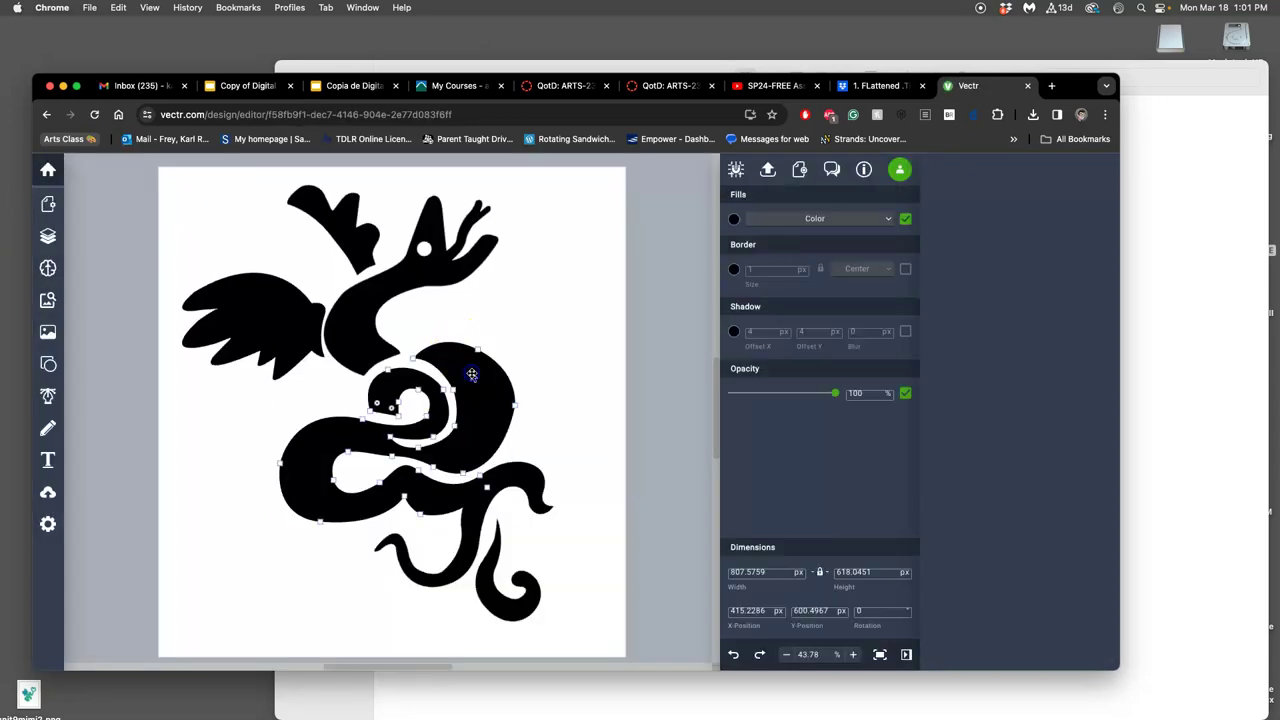
{"action": "left_click", "coordinate": [573, 392]}
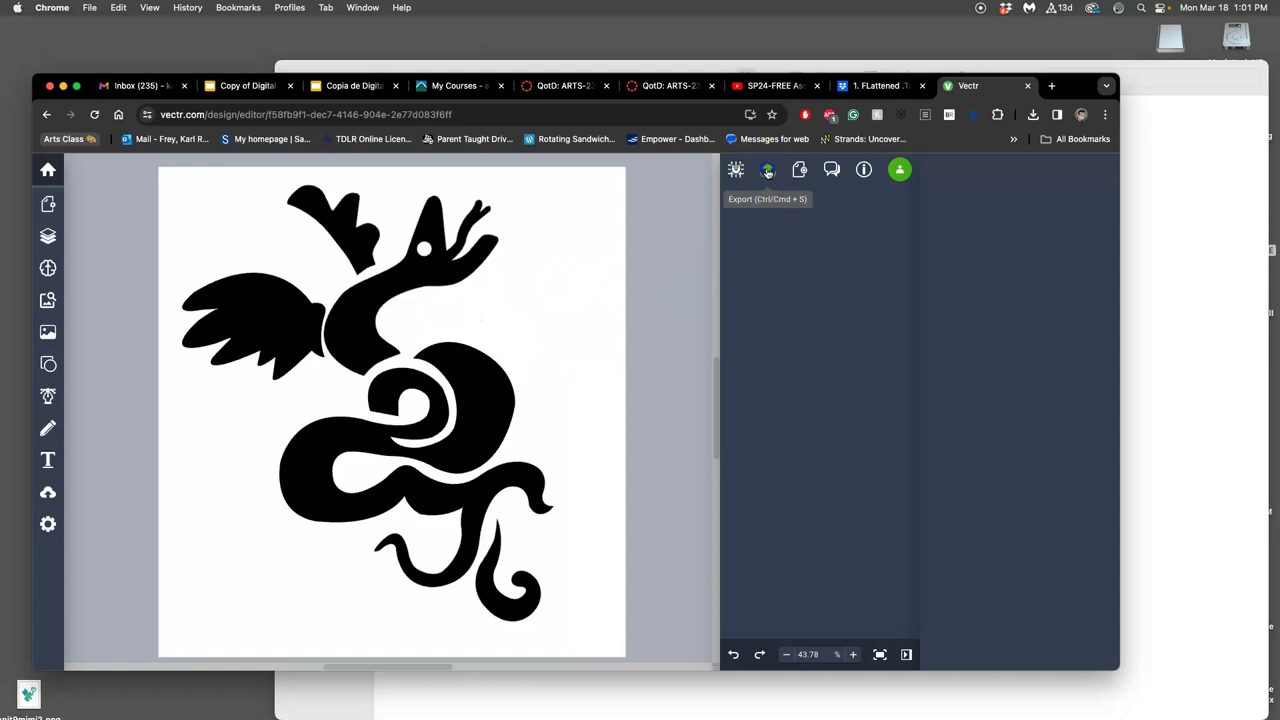
Download the design as Page 1.svg and show the Downloads stack.
{"action": "left_click", "coordinate": [768, 171]}
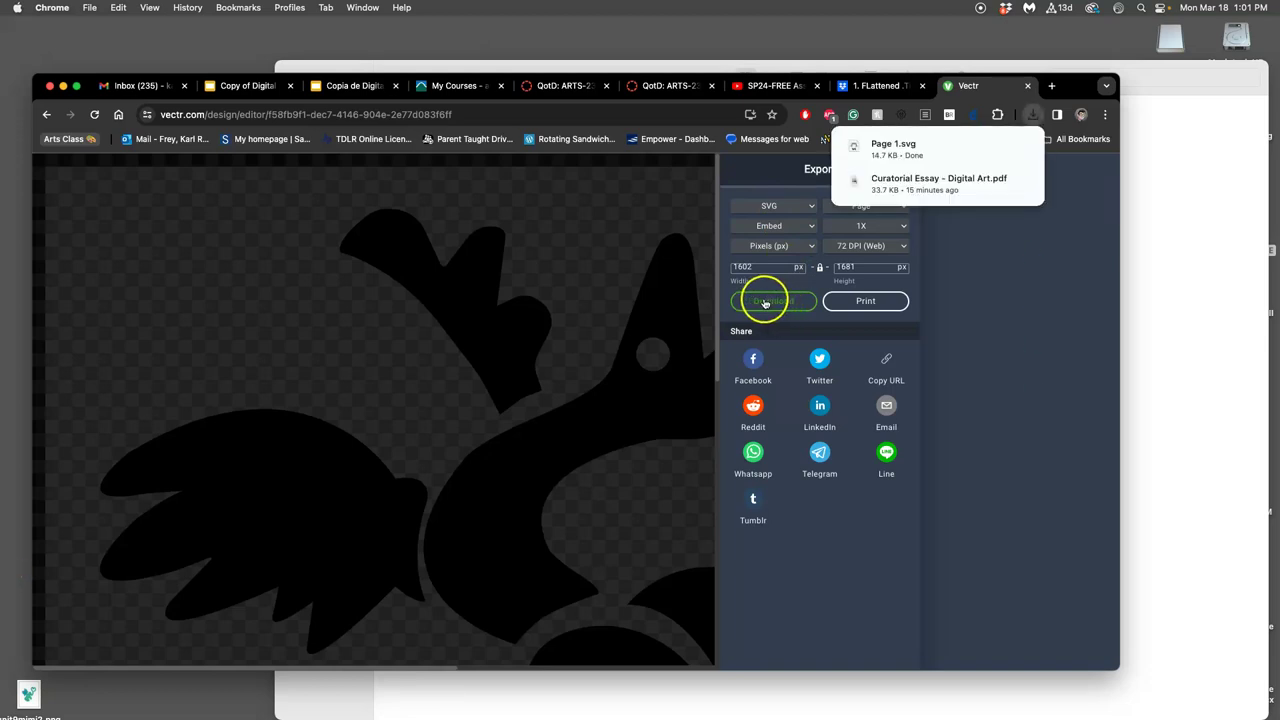
{"action": "mouse_move", "coordinate": [892, 146]}
{"action": "mouse_move", "coordinate": [4, 592]}
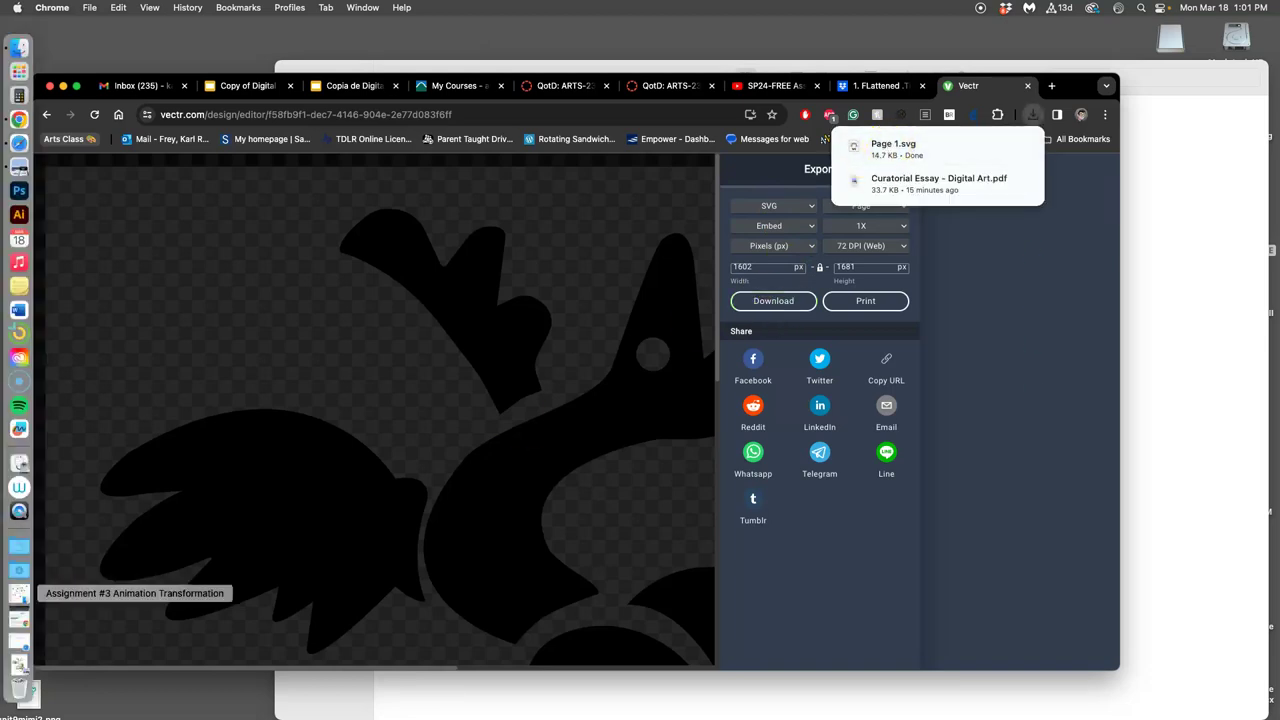
{"action": "left_click", "coordinate": [18, 570]}
Put Page 1.svg on the desktop and select it beside the Assignment #4 window.
{"action": "left_click_drag", "start_coordinate": [99, 212], "coordinate": [211, 44]}
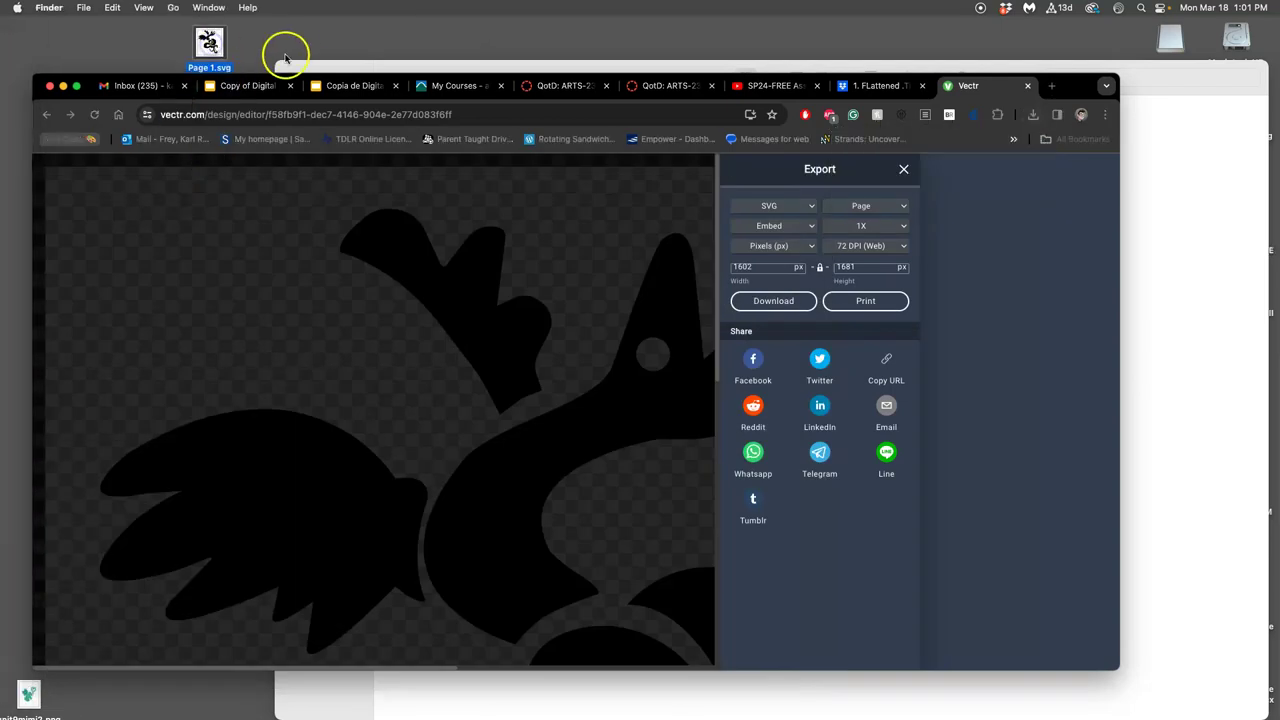
{"action": "left_click", "coordinate": [312, 66]}
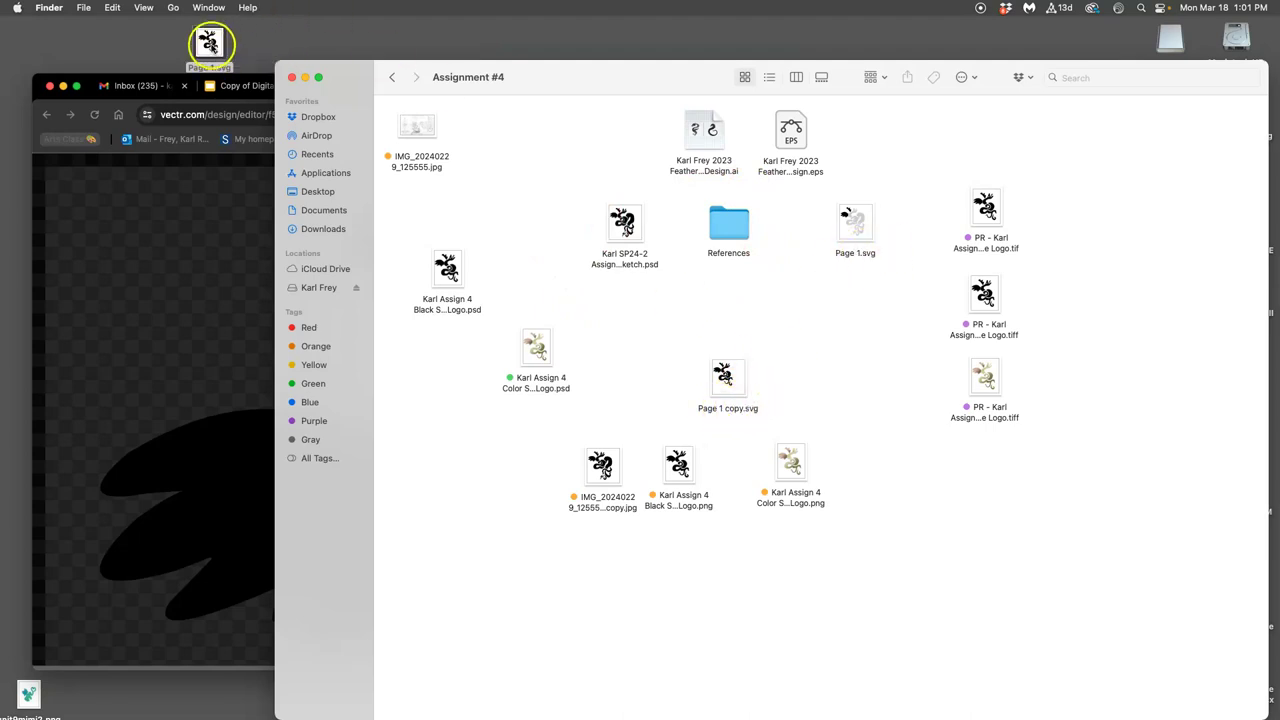
{"action": "left_click", "coordinate": [208, 48]}
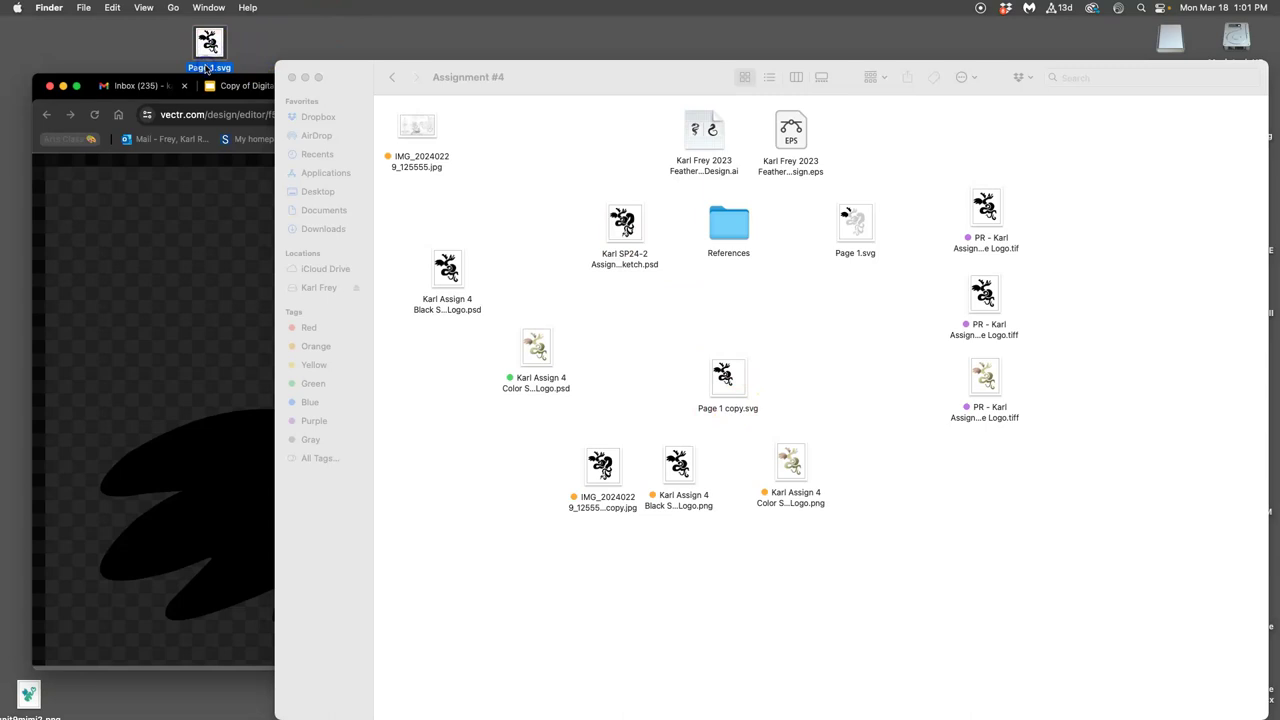
{"action": "double_click", "coordinate": [208, 66]}
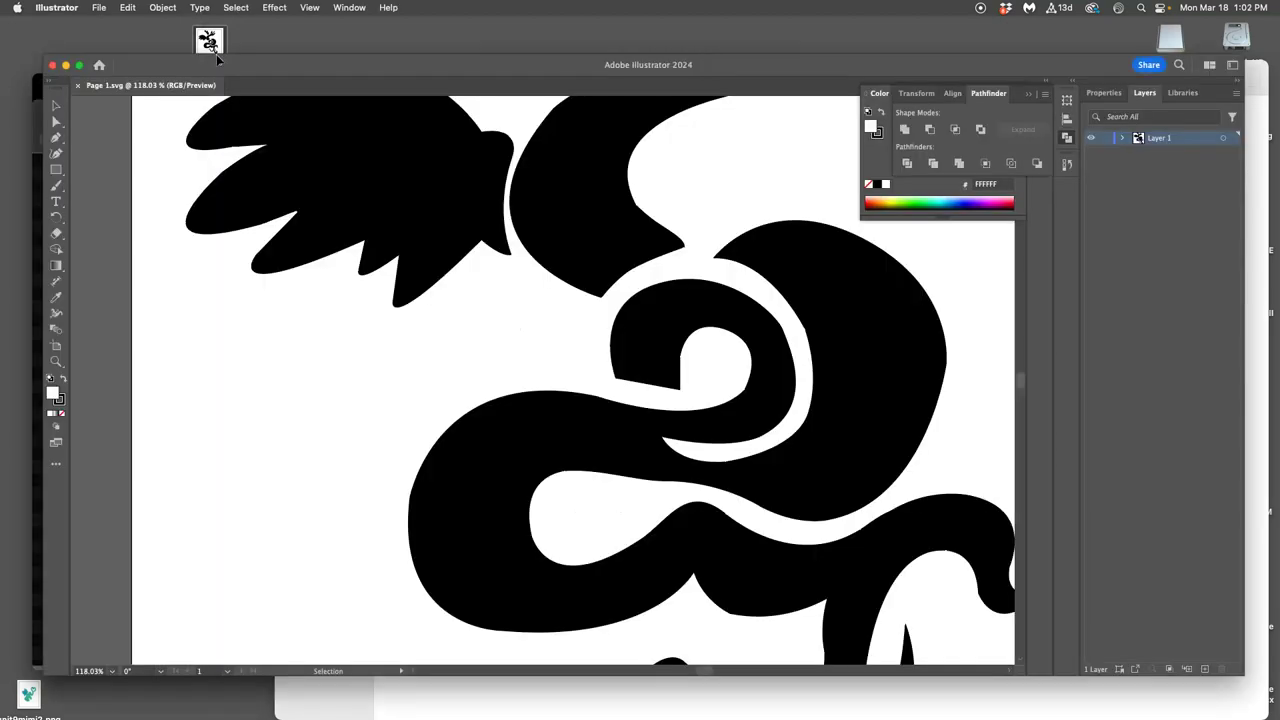
{"action": "scroll", "coordinate": [634, 200], "scroll_direction": "up", "scroll_amount": 5}
{"action": "scroll", "coordinate": [636, 201], "scroll_direction": "down", "scroll_amount": 7}
{"action": "scroll", "coordinate": [634, 198], "scroll_direction": "down", "scroll_amount": 10}
{"action": "scroll", "coordinate": [686, 200], "scroll_direction": "right", "scroll_amount": 5}
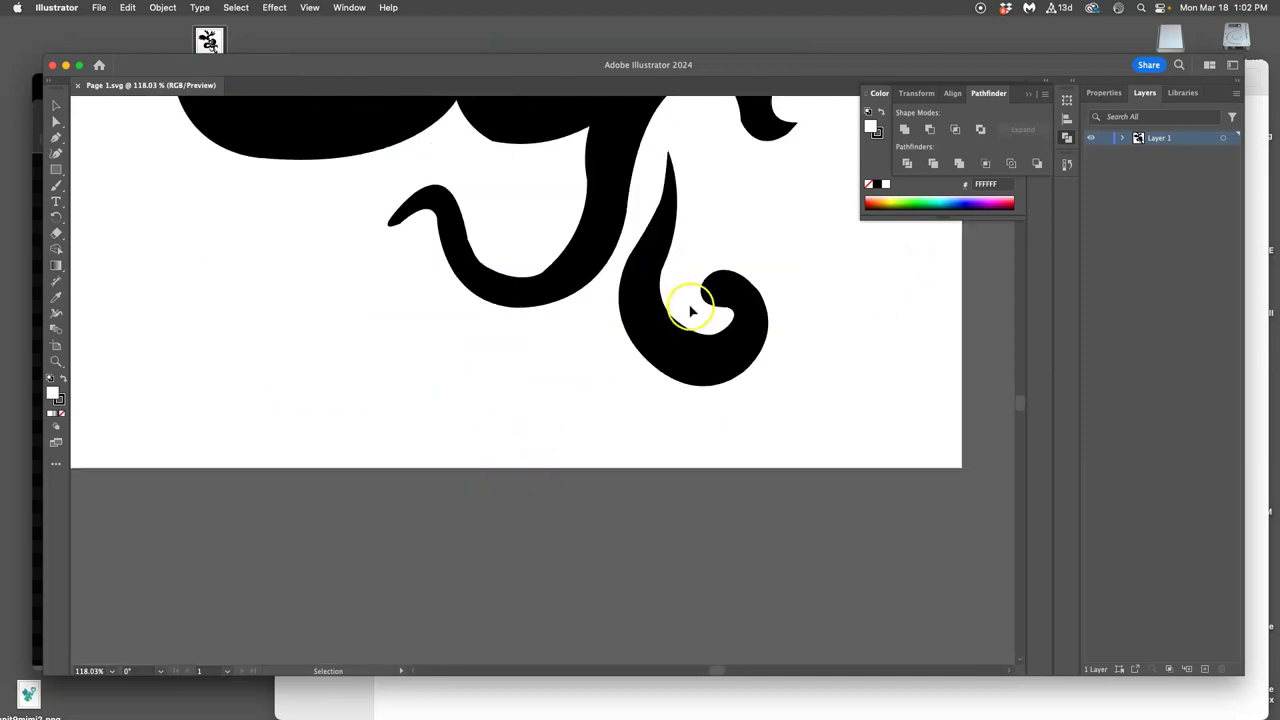
{"action": "scroll", "coordinate": [694, 300], "scroll_direction": "up", "scroll_amount": 5}
{"action": "scroll", "coordinate": [636, 288], "scroll_direction": "up", "scroll_amount": 5}
{"action": "scroll", "coordinate": [636, 290], "scroll_direction": "up", "scroll_amount": 10}
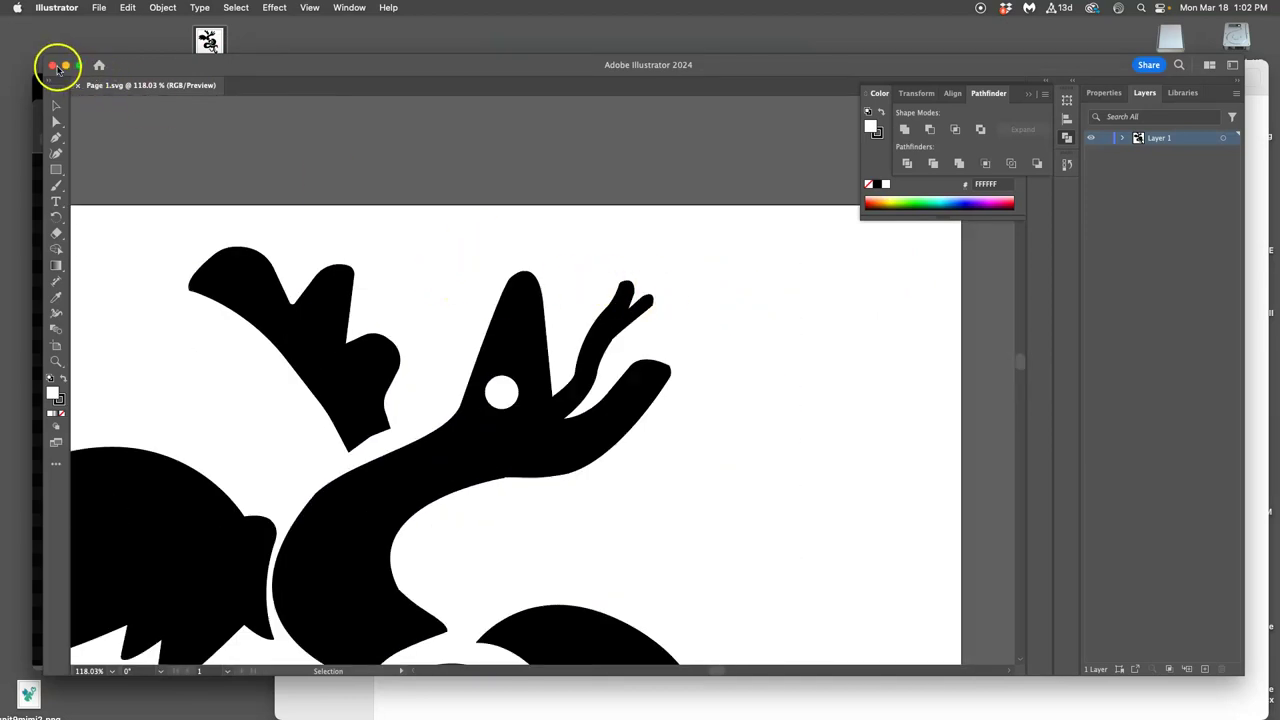
{"action": "left_click", "coordinate": [55, 64]}
Move the renamed SP24-2 logo SVG from the desktop into the Assignment #4 folder.
{"action": "left_click", "coordinate": [503, 171]}
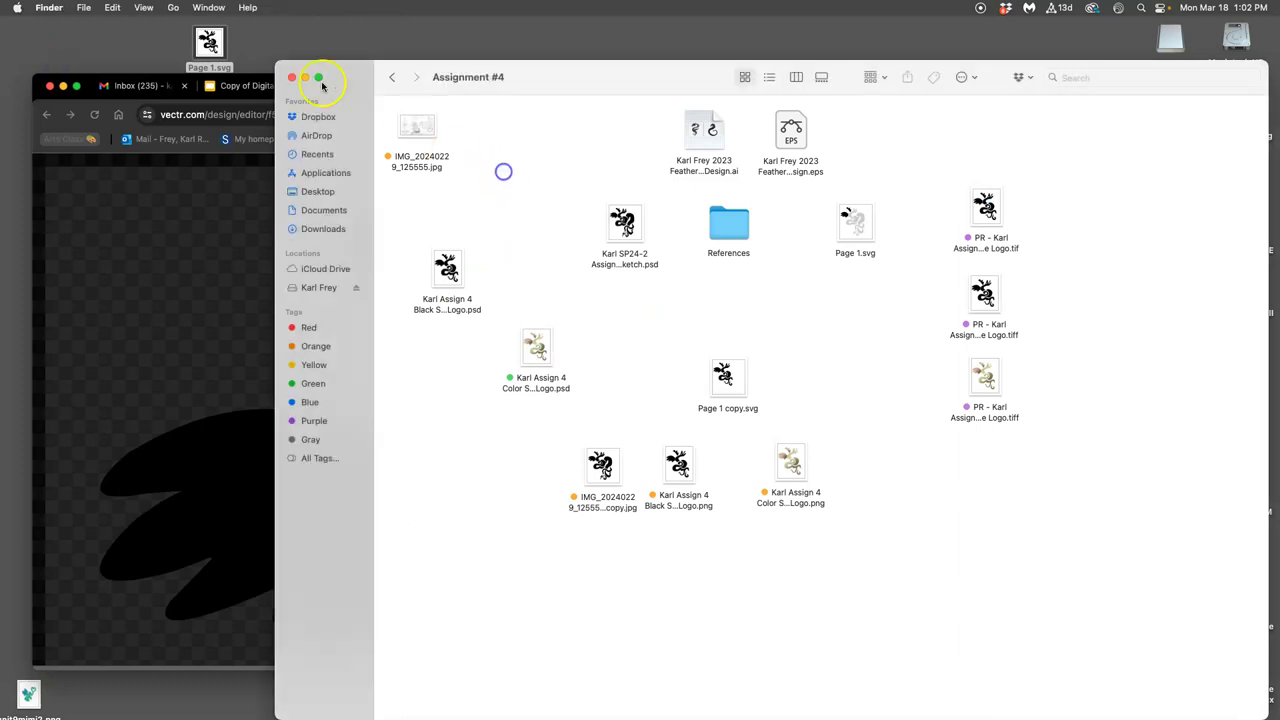
{"action": "left_click", "coordinate": [209, 68]}
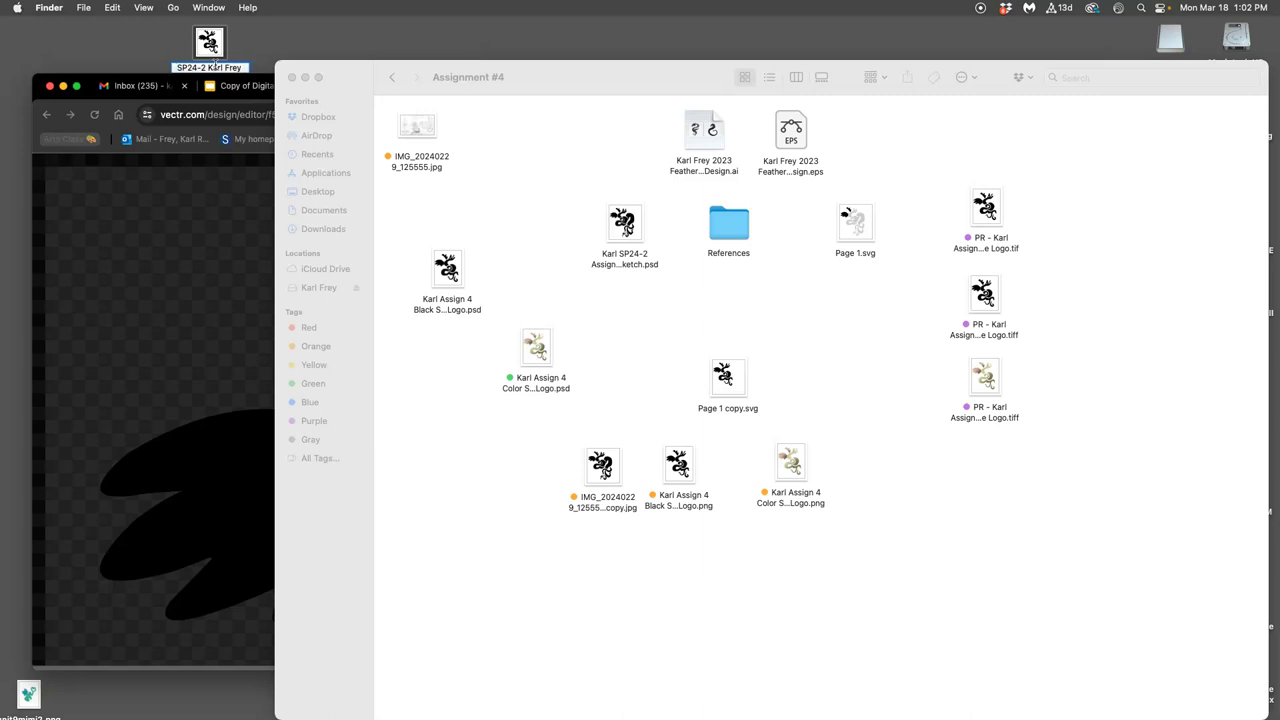
{"action": "left_click", "coordinate": [279, 37]}
{"action": "left_click_drag", "start_coordinate": [210, 42], "coordinate": [1157, 131]}
{"action": "left_click", "coordinate": [1191, 136]}
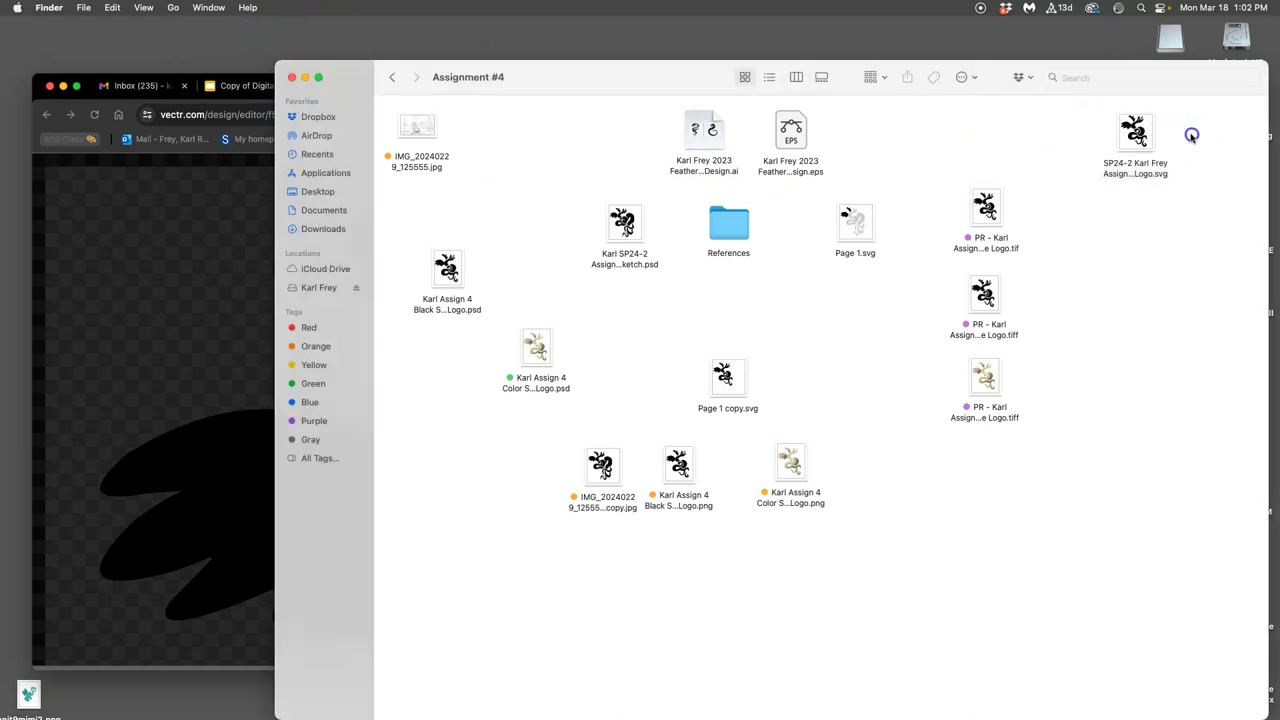
{"action": "left_click", "coordinate": [253, 235]}
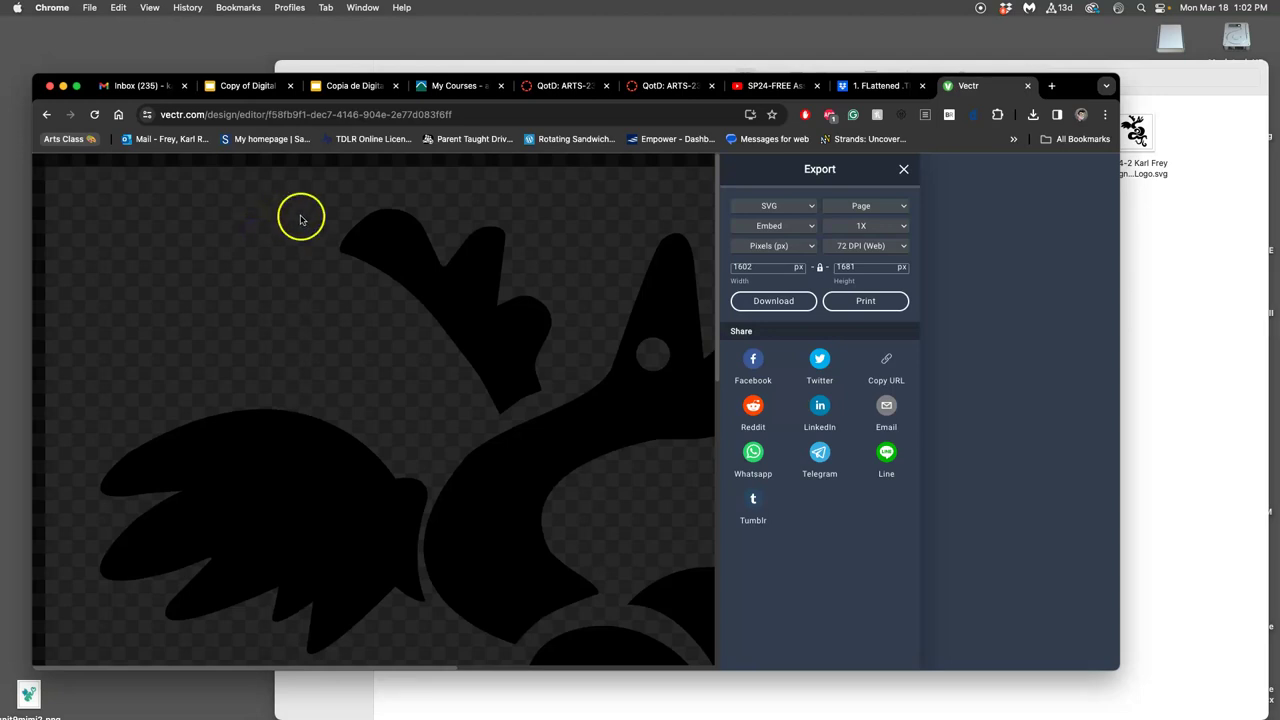
Replace the Vectr tab with photopea.com and drag the logo SVG toward it.
{"action": "left_click", "coordinate": [1028, 87]}
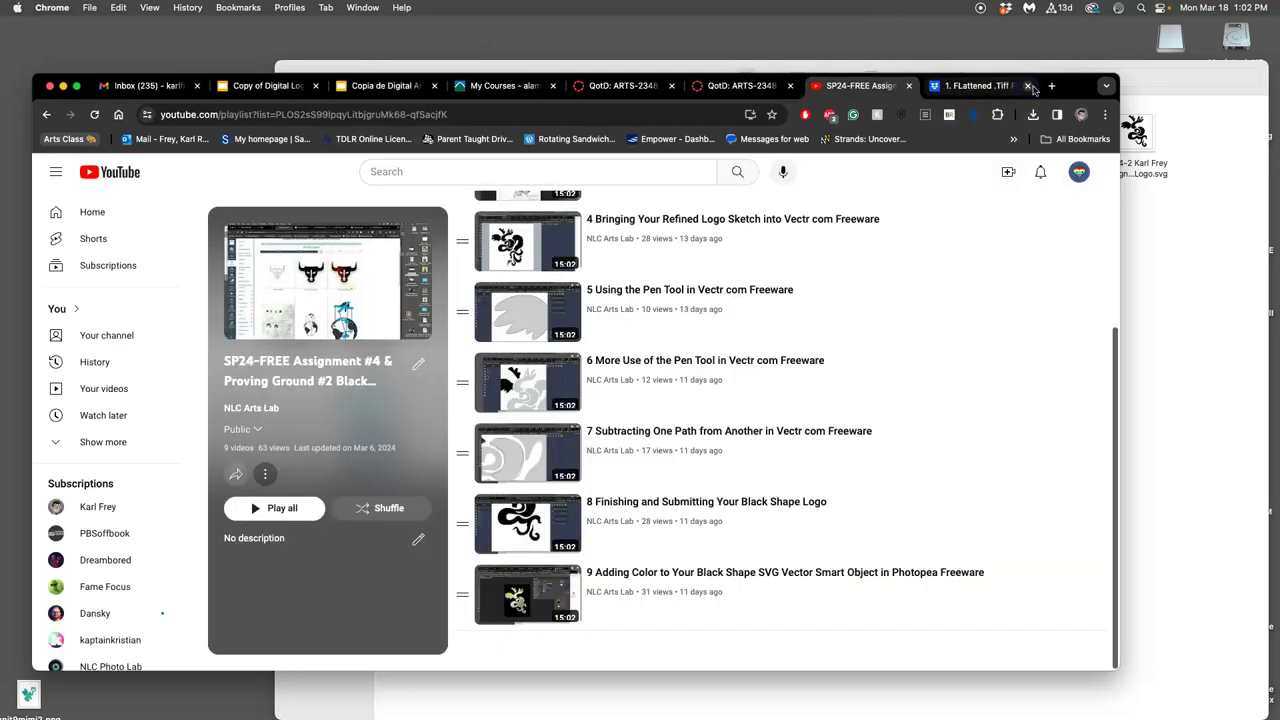
{"action": "key", "text": "super+t"}
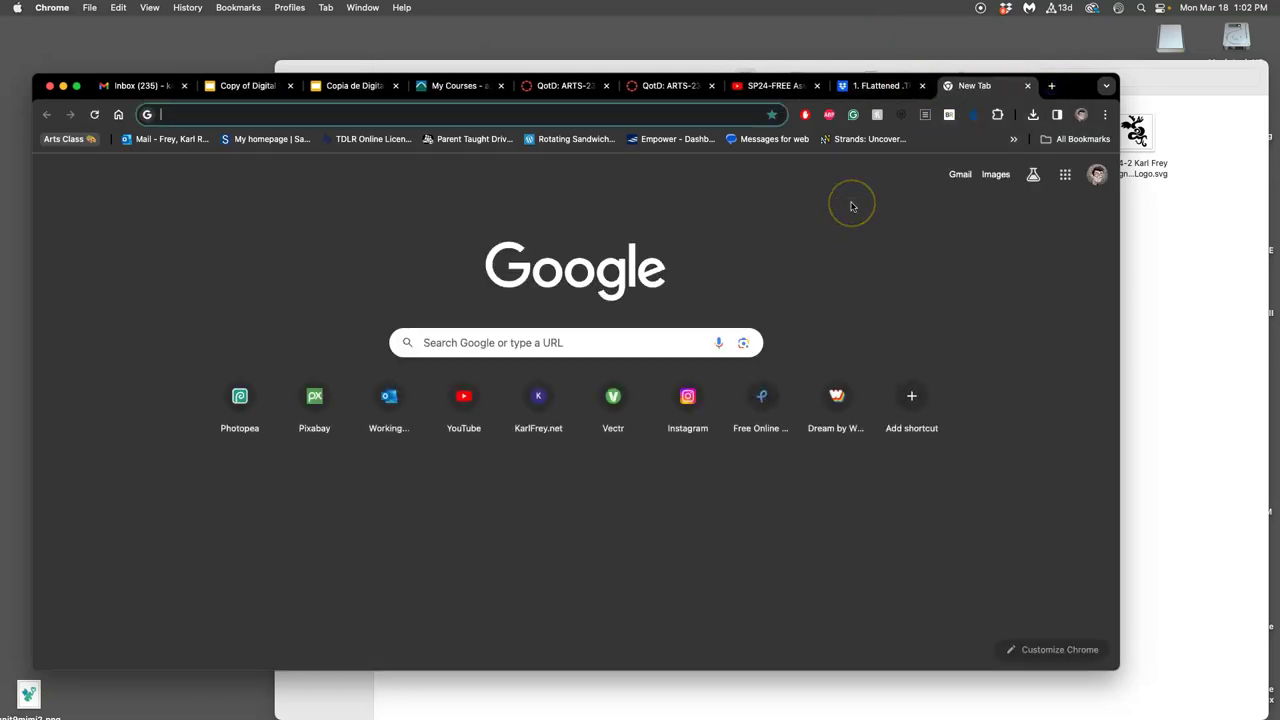
{"action": "type", "text": "photopea"}
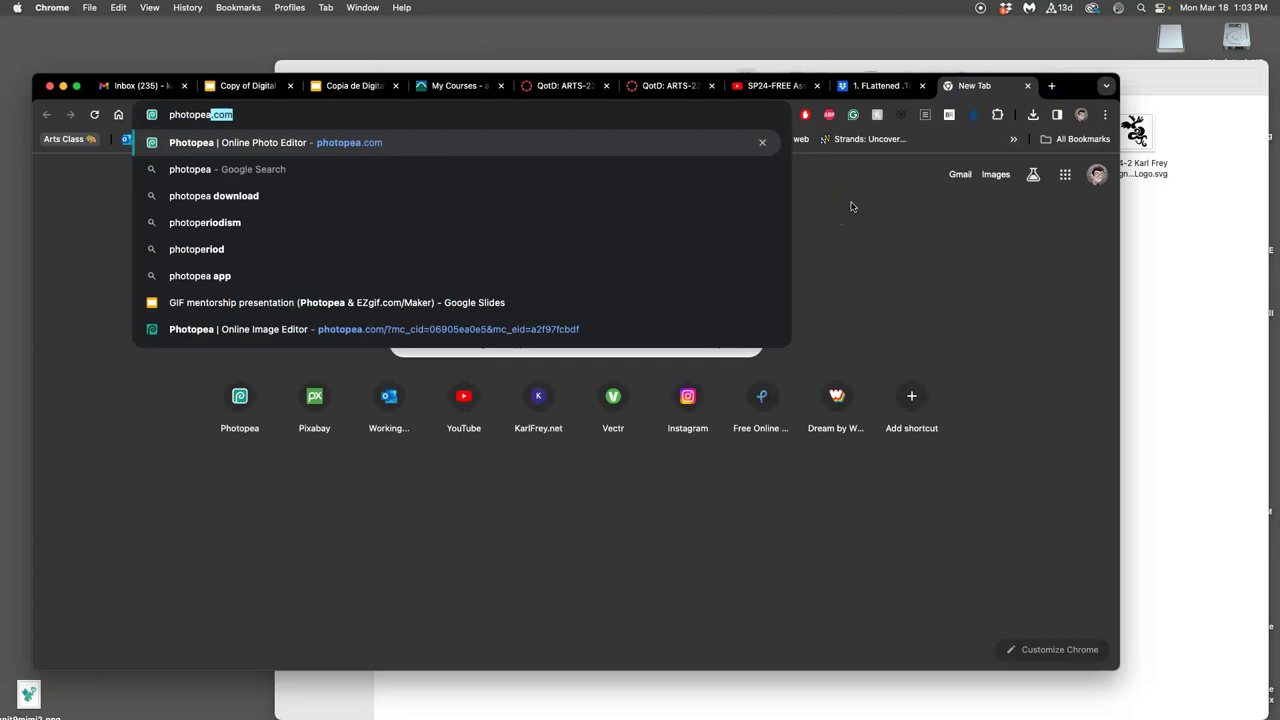
{"action": "type", "text": ".com"}
{"action": "key", "text": "Return"}
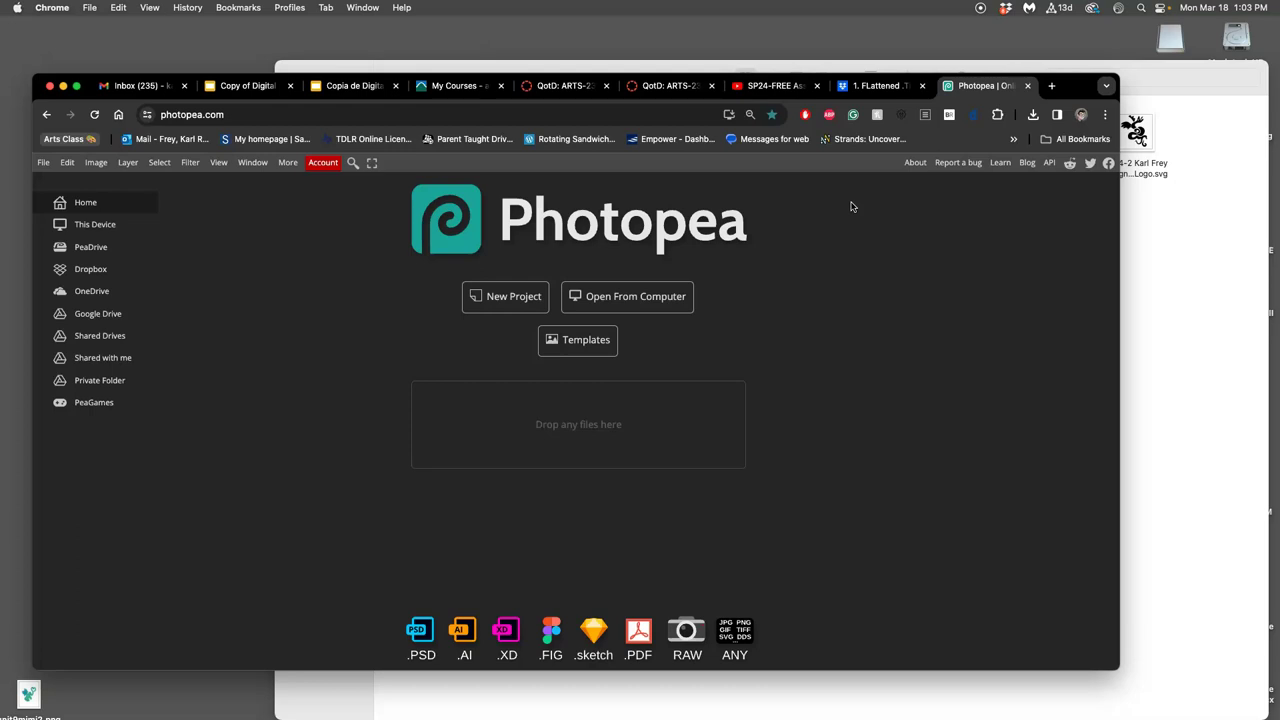
{"action": "left_click", "coordinate": [890, 191]}
{"action": "mouse_move", "coordinate": [1143, 168]}
{"action": "left_mouse_down"}
{"action": "mouse_move", "coordinate": [1143, 137]}
{"action": "mouse_move", "coordinate": [1150, 145]}
{"action": "left_mouse_up"}
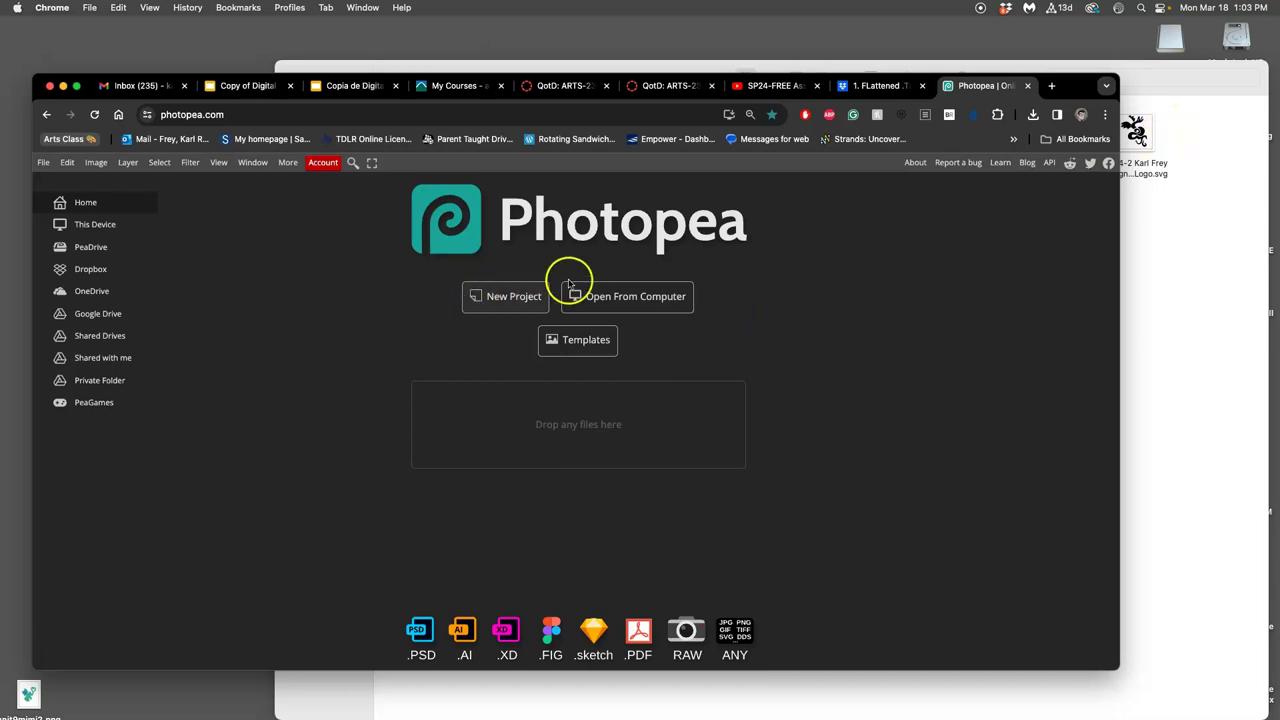
{"action": "left_click_drag", "start_coordinate": [1133, 128], "coordinate": [580, 440]}
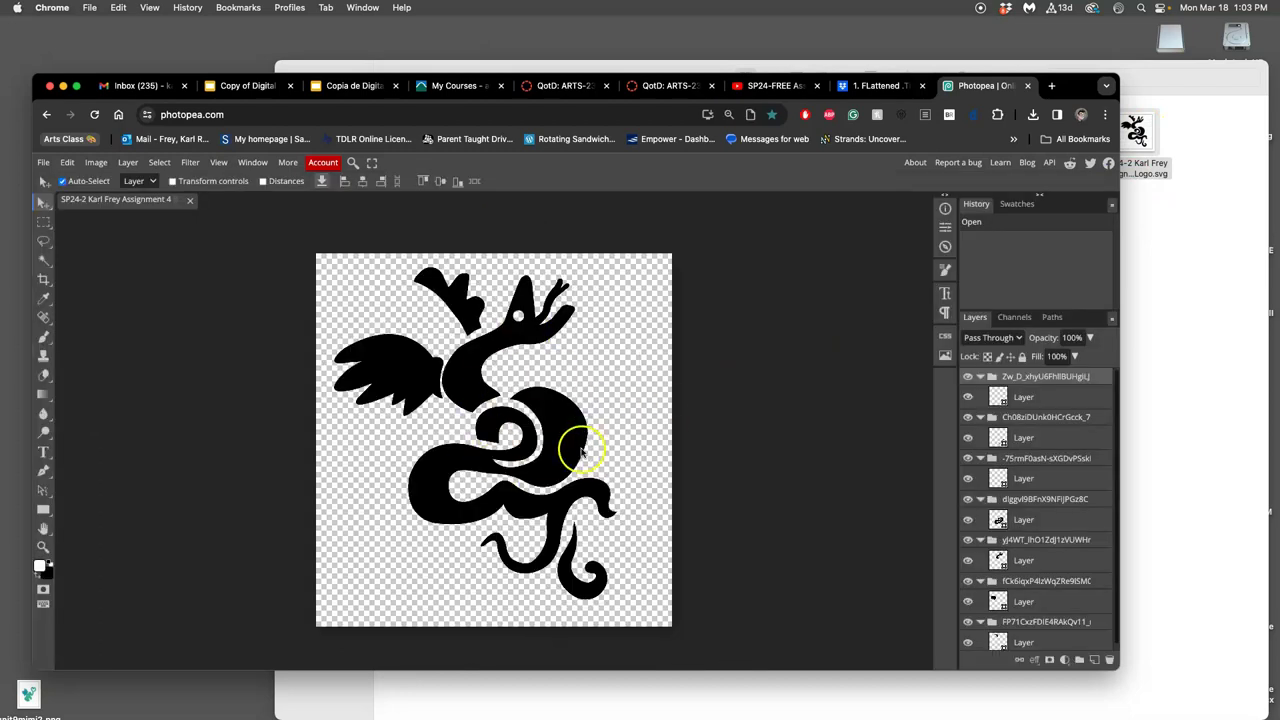
{"action": "scroll", "coordinate": [1060, 415], "scroll_direction": "down", "scroll_amount": 1}
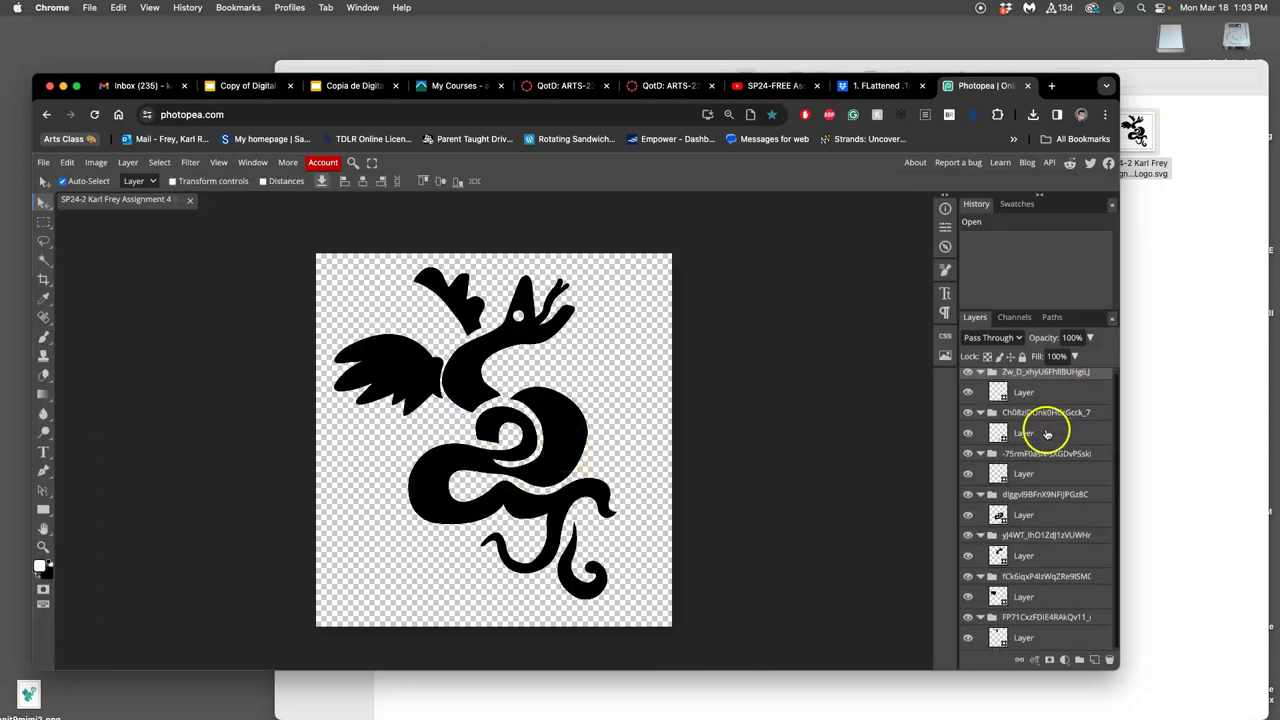
{"action": "left_click", "coordinate": [968, 496]}
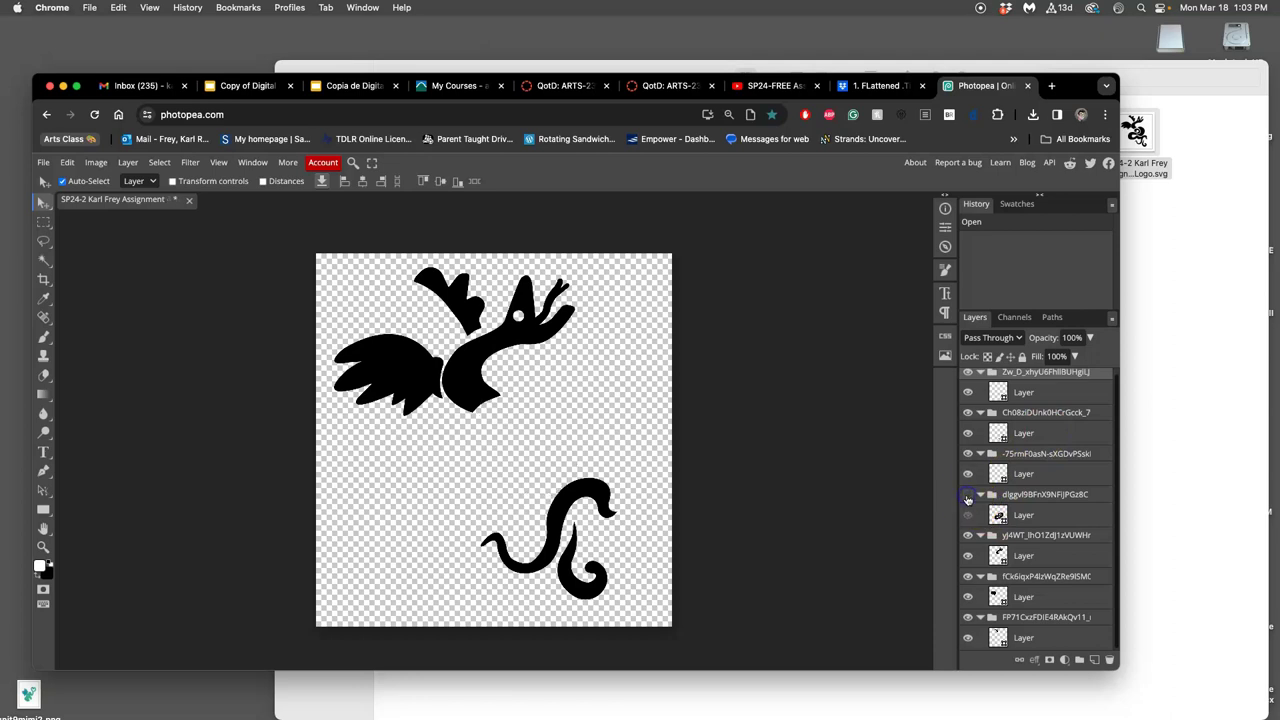
{"action": "left_click", "coordinate": [968, 496]}
{"action": "left_click", "coordinate": [968, 515]}
{"action": "left_click", "coordinate": [968, 515]}
{"action": "left_click", "coordinate": [967, 497]}
{"action": "left_click", "coordinate": [967, 497]}
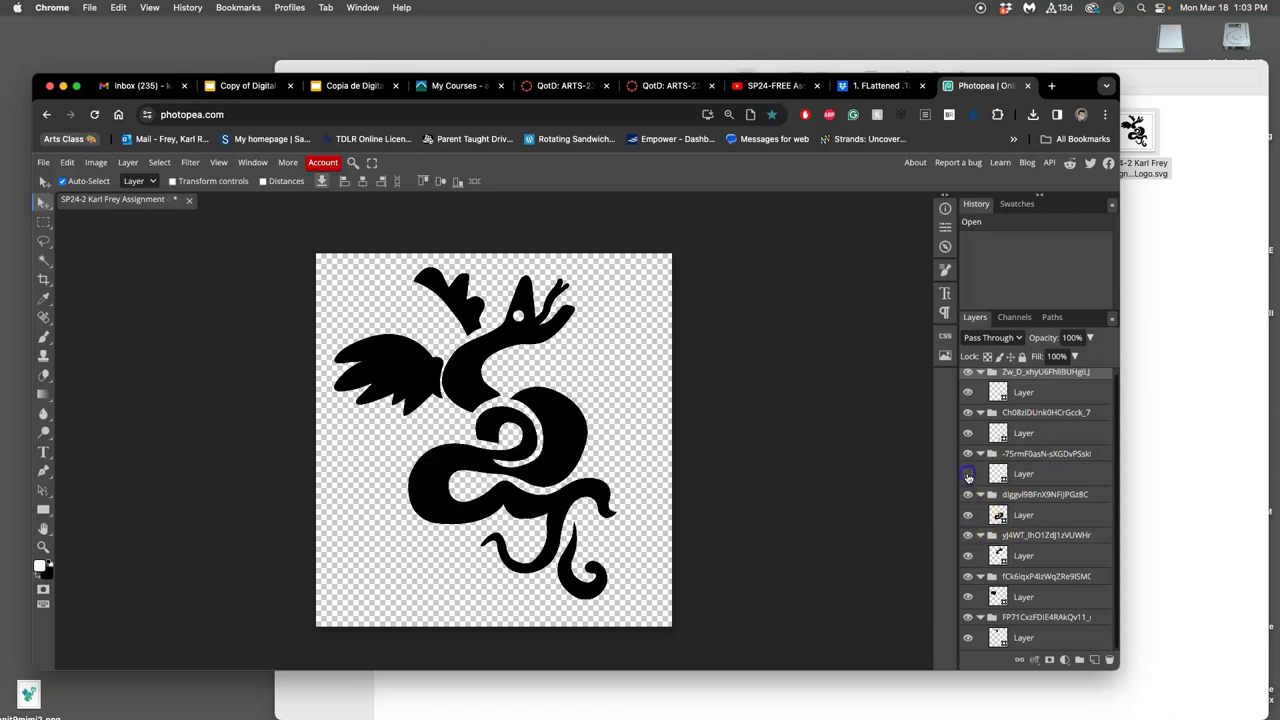
{"action": "left_click", "coordinate": [968, 412]}
{"action": "left_click", "coordinate": [968, 412]}
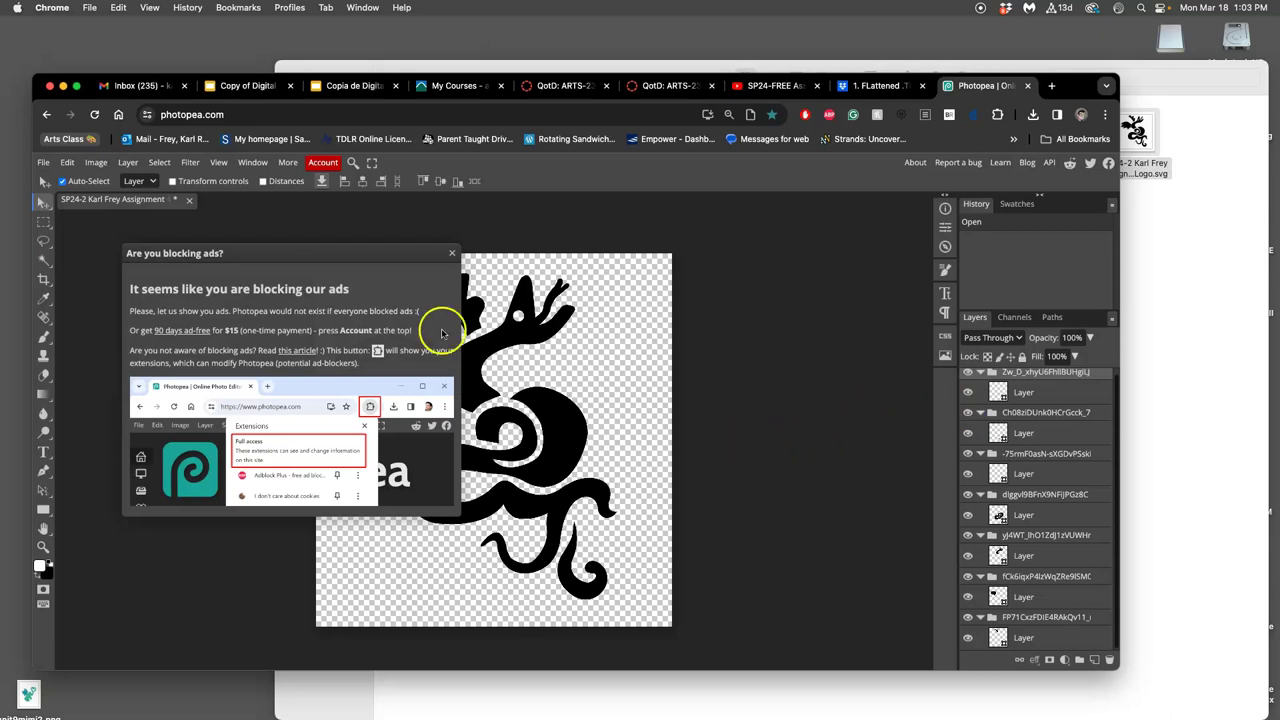
{"action": "left_click", "coordinate": [451, 253]}
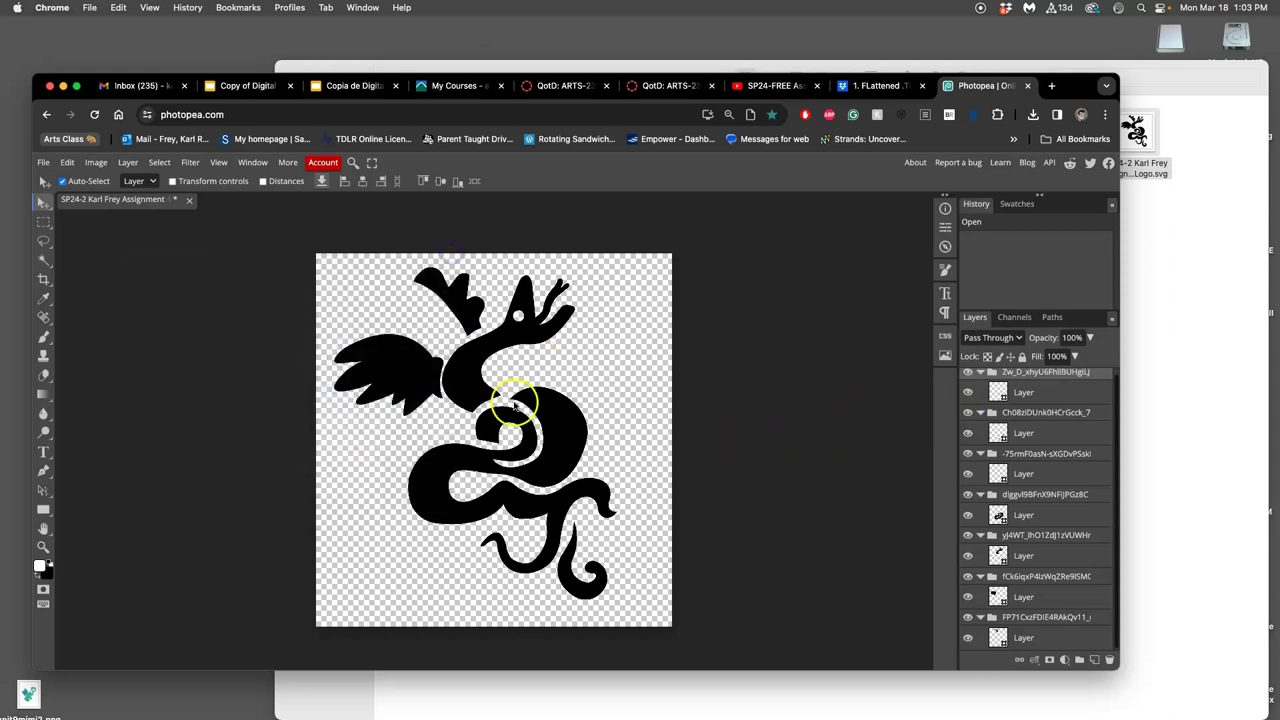
{"action": "scroll", "coordinate": [551, 420], "scroll_direction": "up", "scroll_amount": 10}
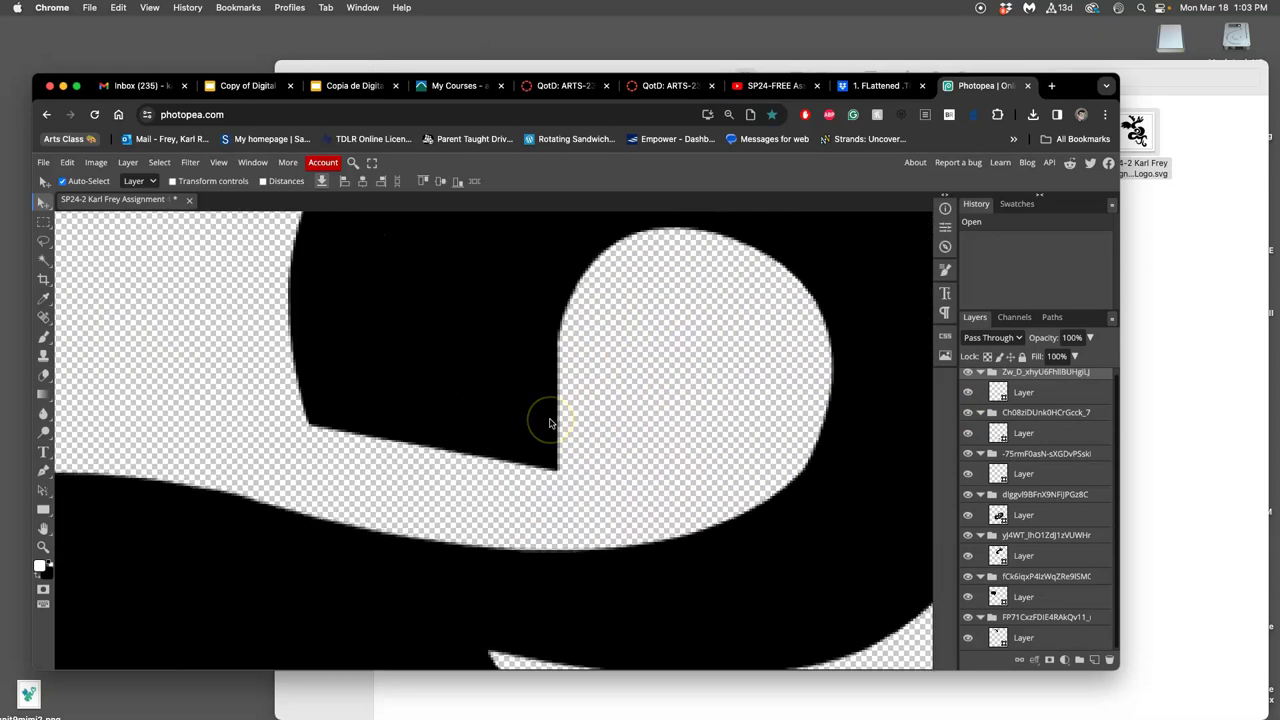
{"action": "scroll", "coordinate": [549, 423], "scroll_direction": "up", "scroll_amount": 5}
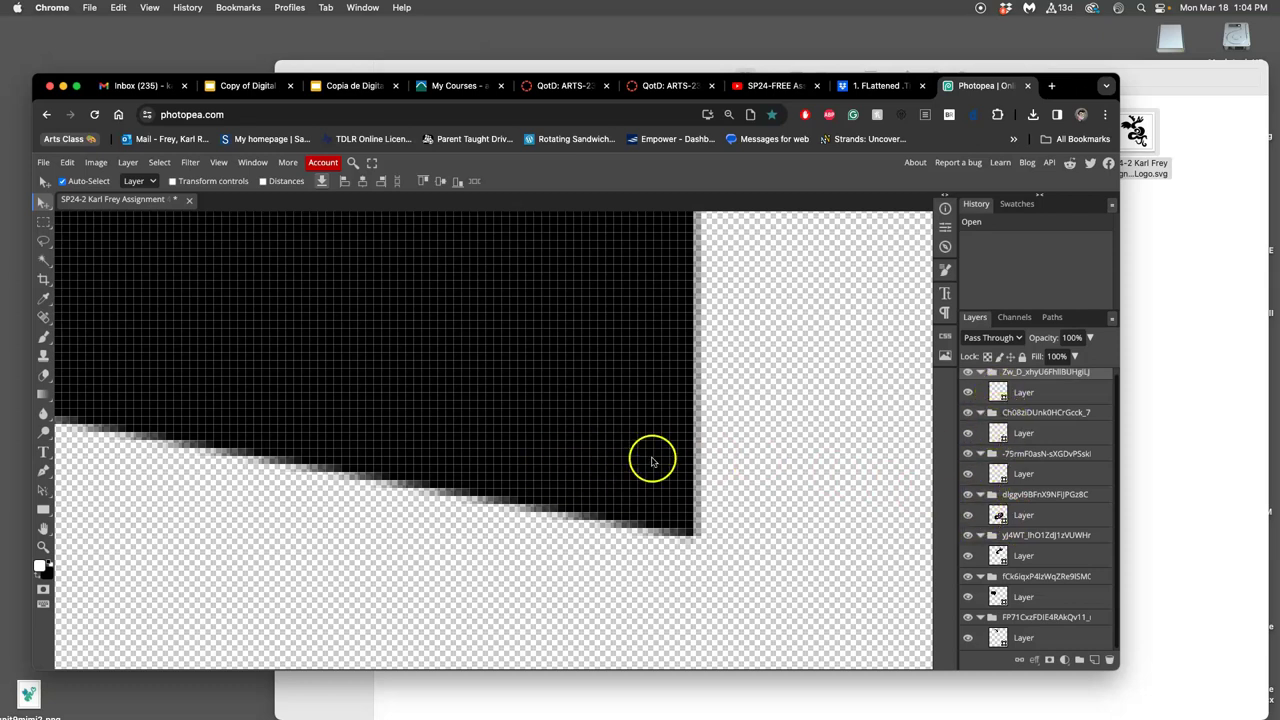
{"action": "scroll", "coordinate": [651, 460], "scroll_direction": "down", "scroll_amount": 5}
{"action": "scroll", "coordinate": [652, 462], "scroll_direction": "down", "scroll_amount": 10}
{"action": "scroll", "coordinate": [620, 355], "scroll_direction": "down", "scroll_amount": 3}
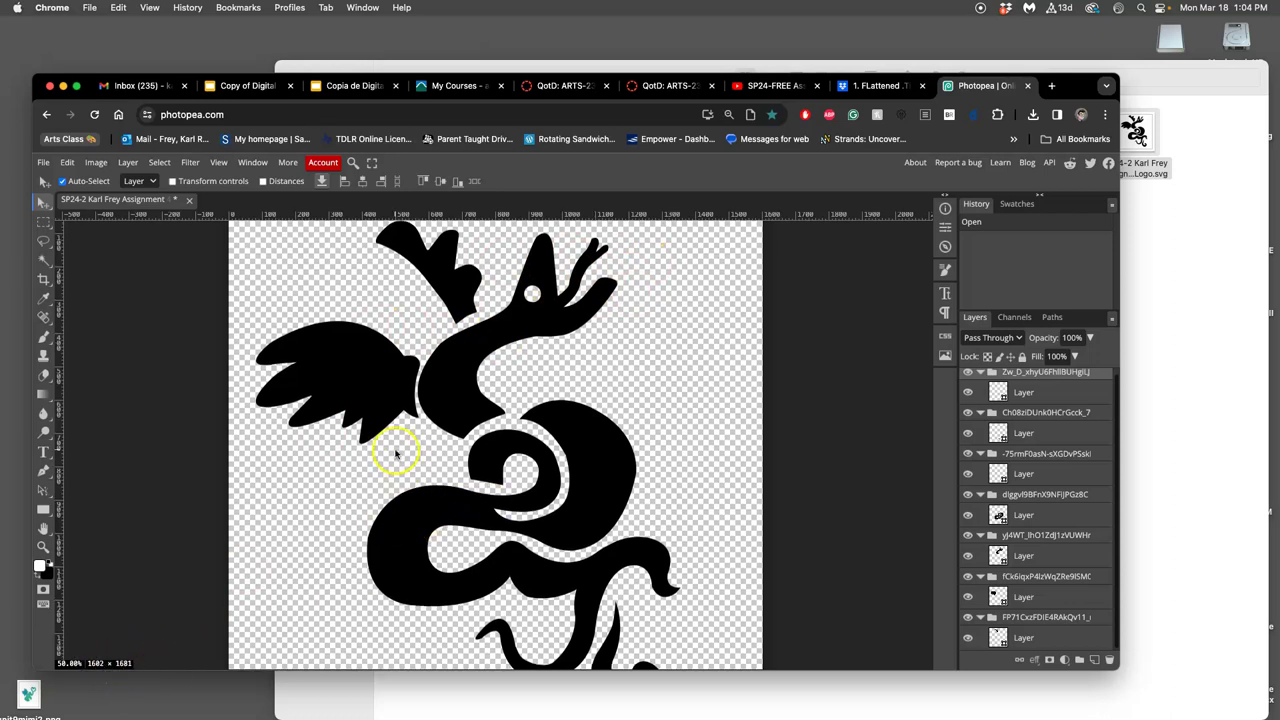
{"action": "scroll", "coordinate": [394, 443], "scroll_direction": "up", "scroll_amount": 2}
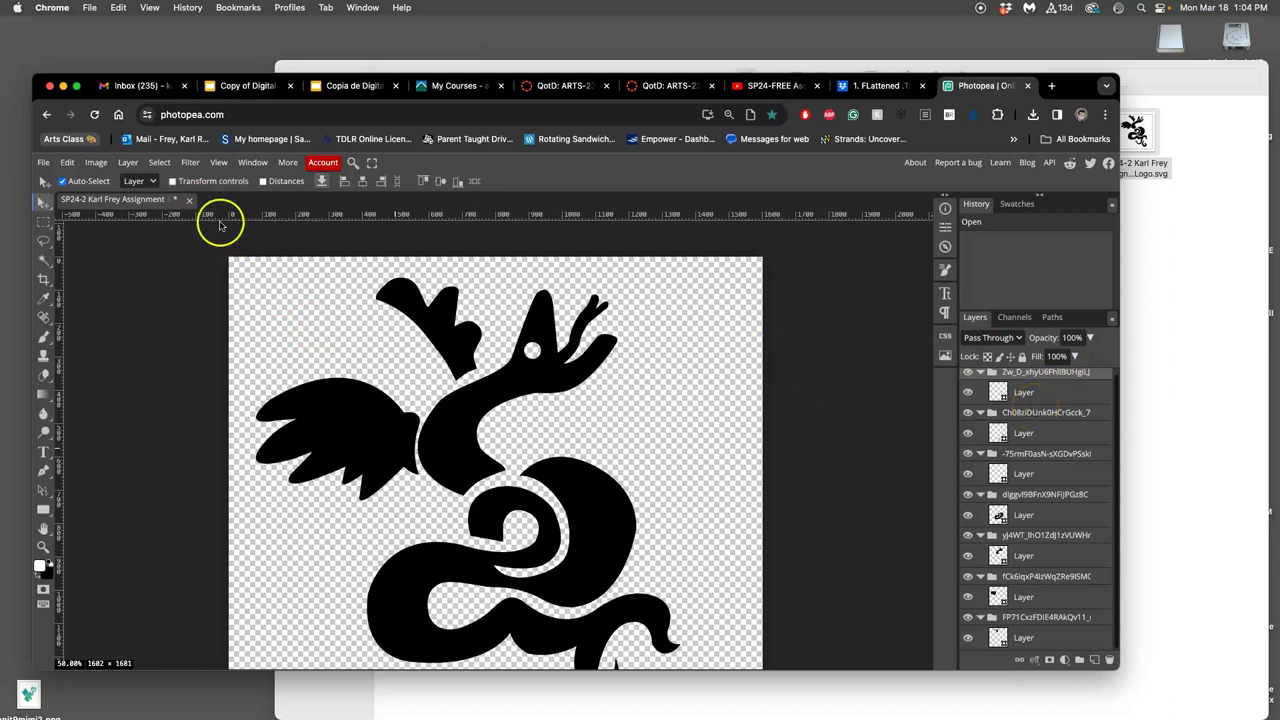
{"action": "left_click", "coordinate": [189, 199]}
{"action": "left_click", "coordinate": [690, 216]}
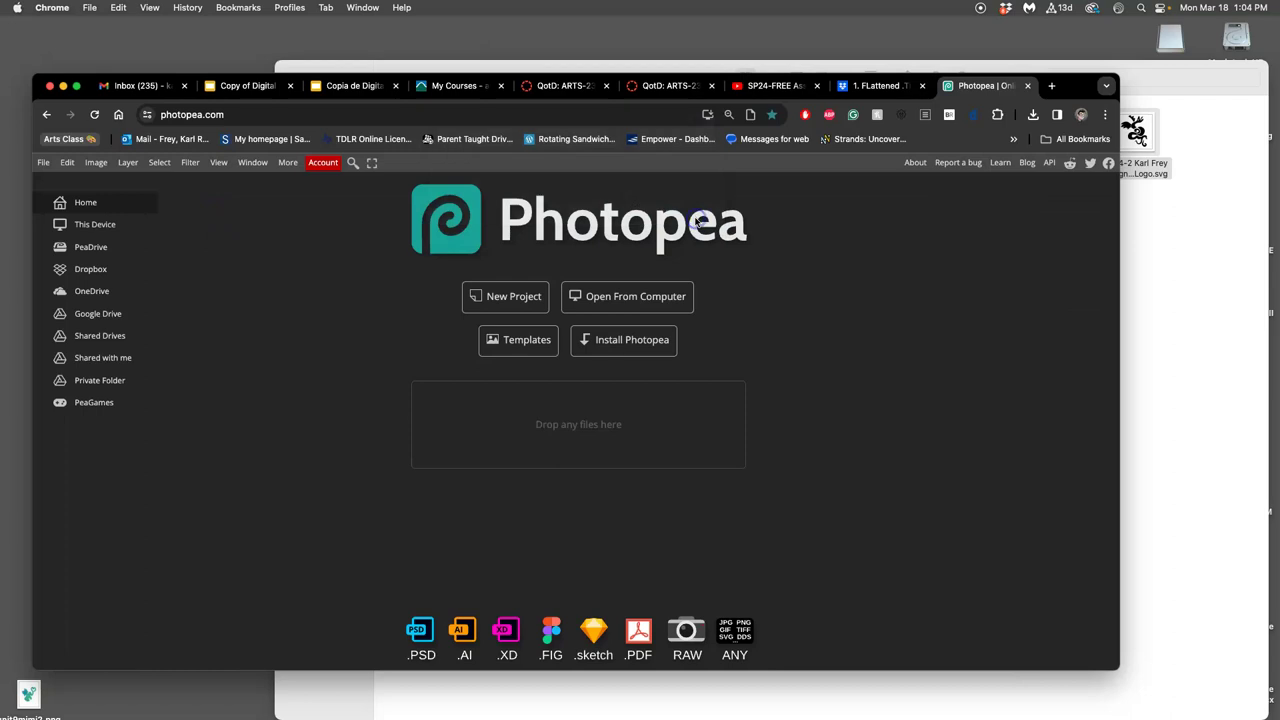
Start a new project and paste the logo SVG's file name as its name.
{"action": "left_click", "coordinate": [516, 297]}
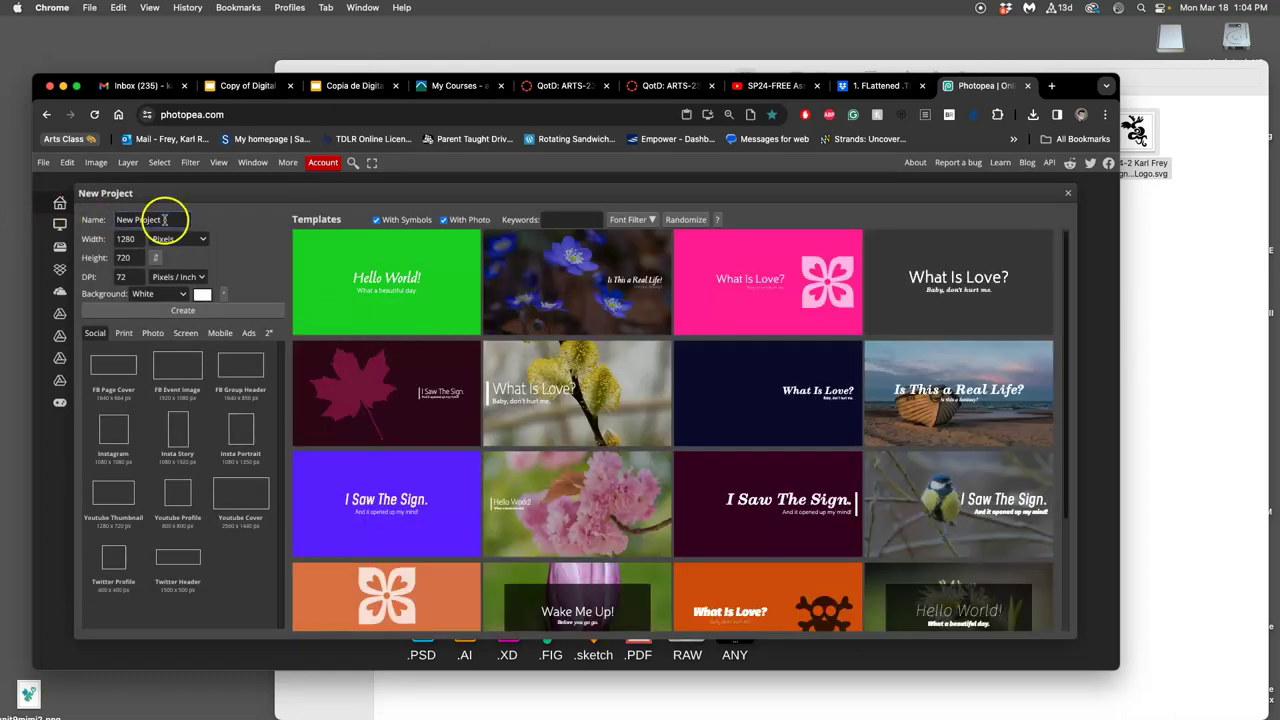
{"action": "left_click_drag", "start_coordinate": [165, 216], "coordinate": [105, 219]}
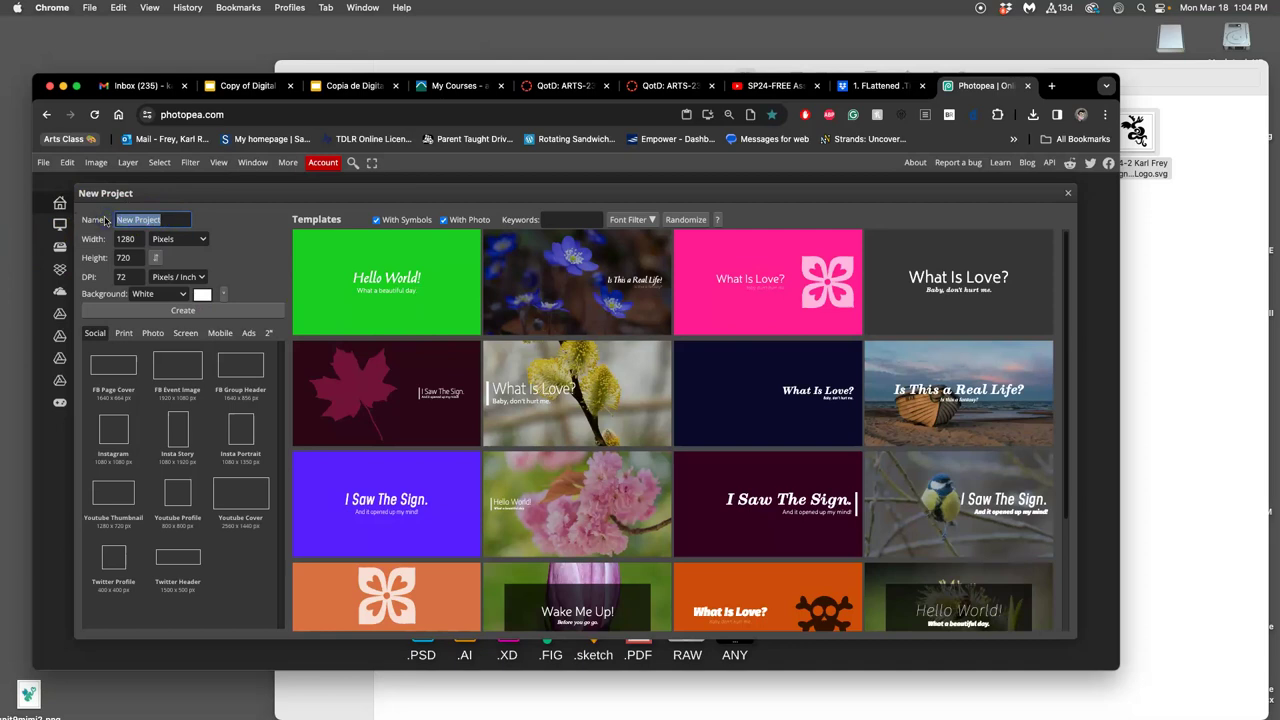
{"action": "left_click", "coordinate": [1150, 168]}
{"action": "left_click", "coordinate": [1147, 175]}
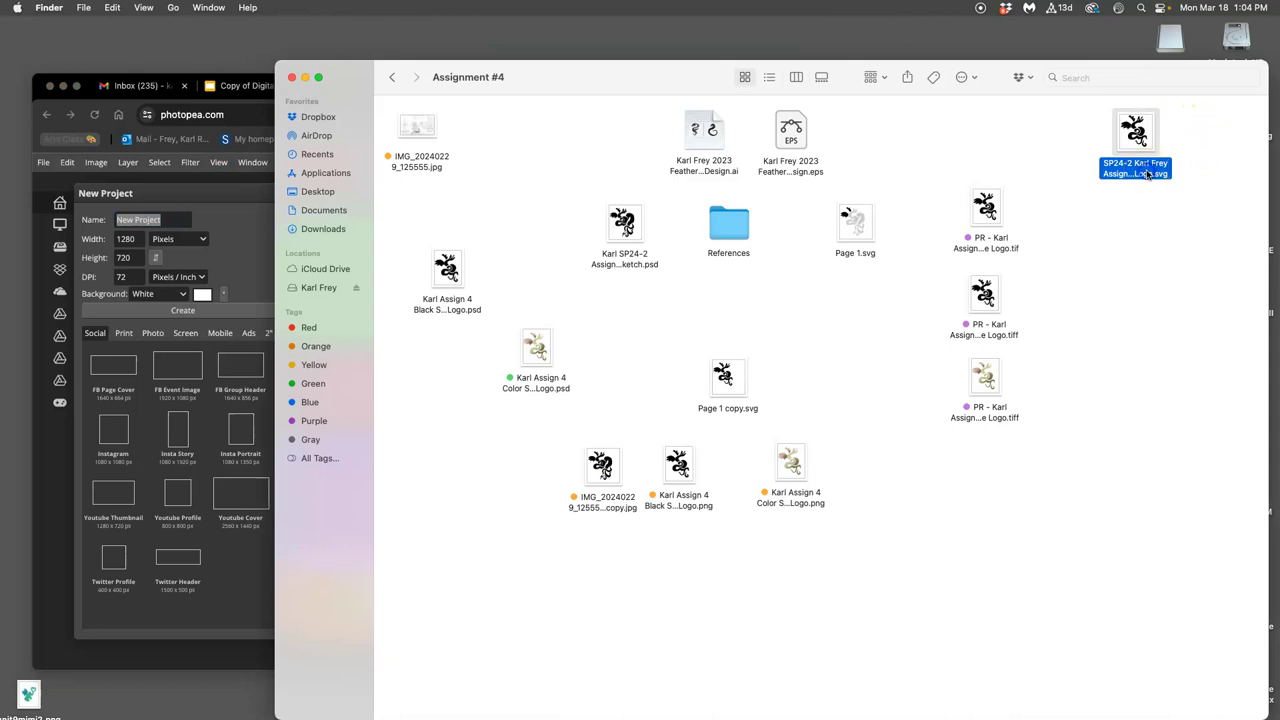
{"action": "left_click", "coordinate": [1146, 200]}
{"action": "left_click", "coordinate": [1145, 175]}
{"action": "left_click", "coordinate": [1143, 176]}
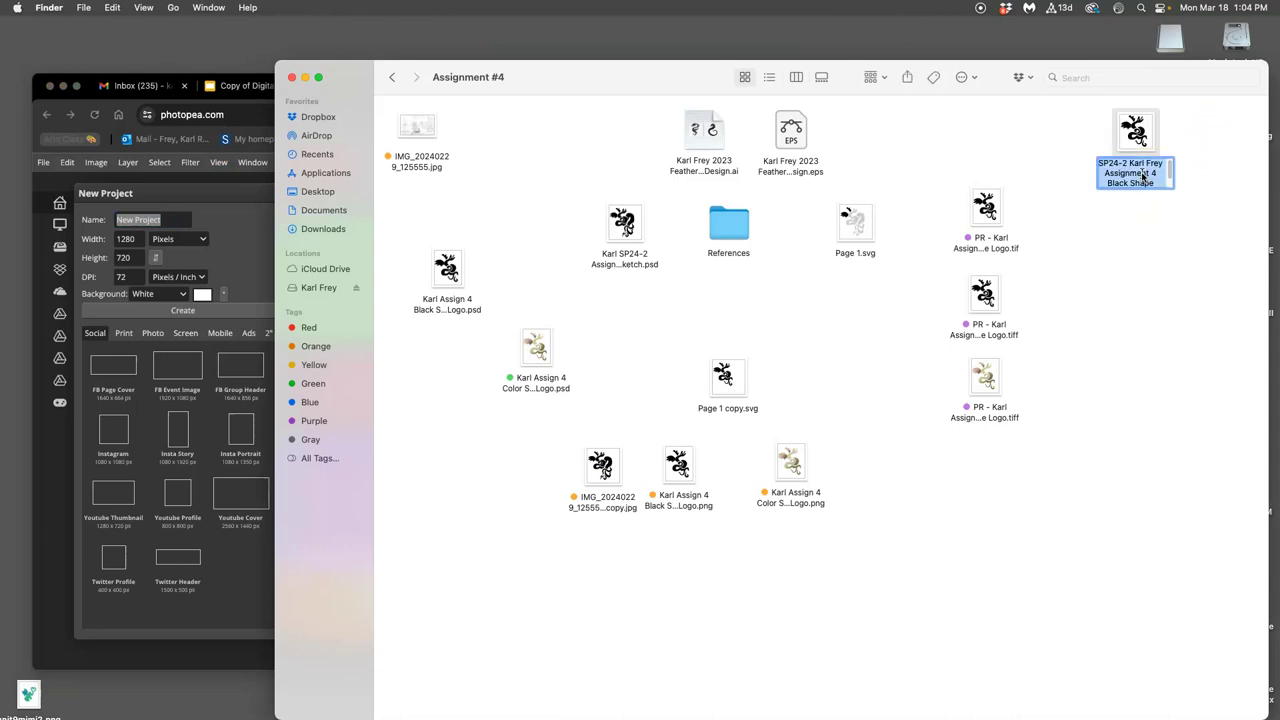
{"action": "left_click", "coordinate": [165, 220]}
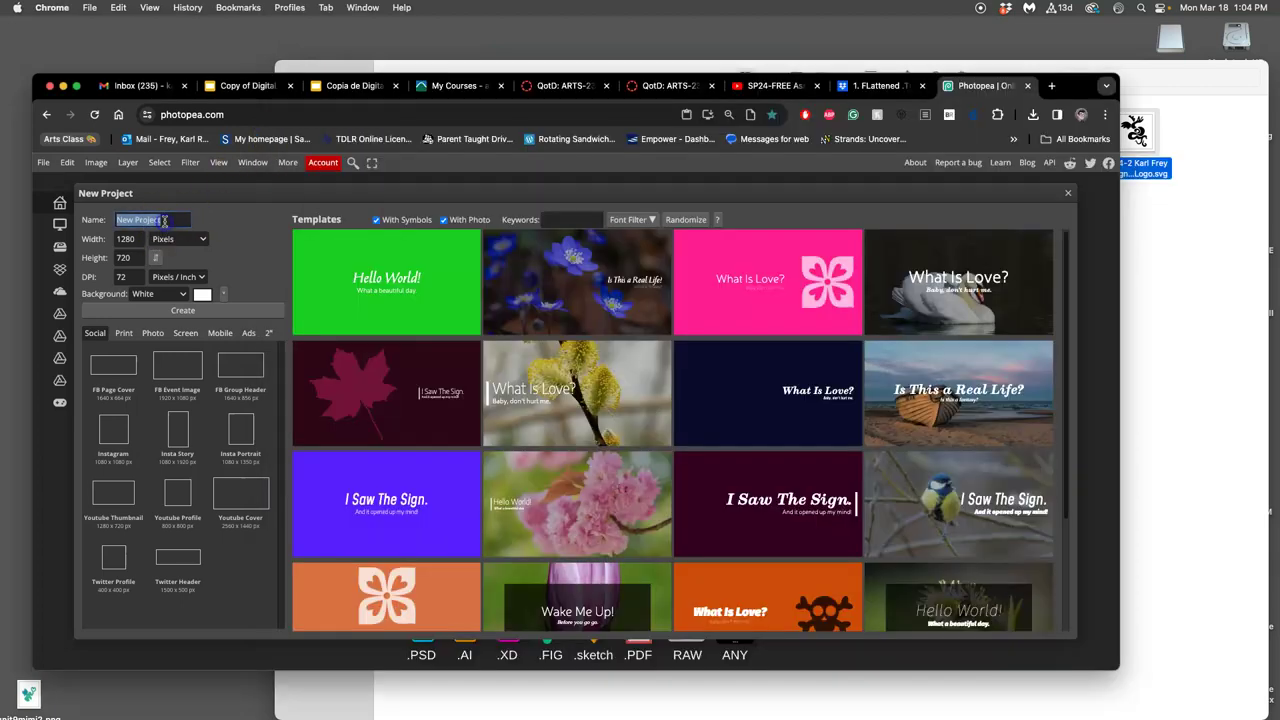
{"action": "key", "text": "super+v"}
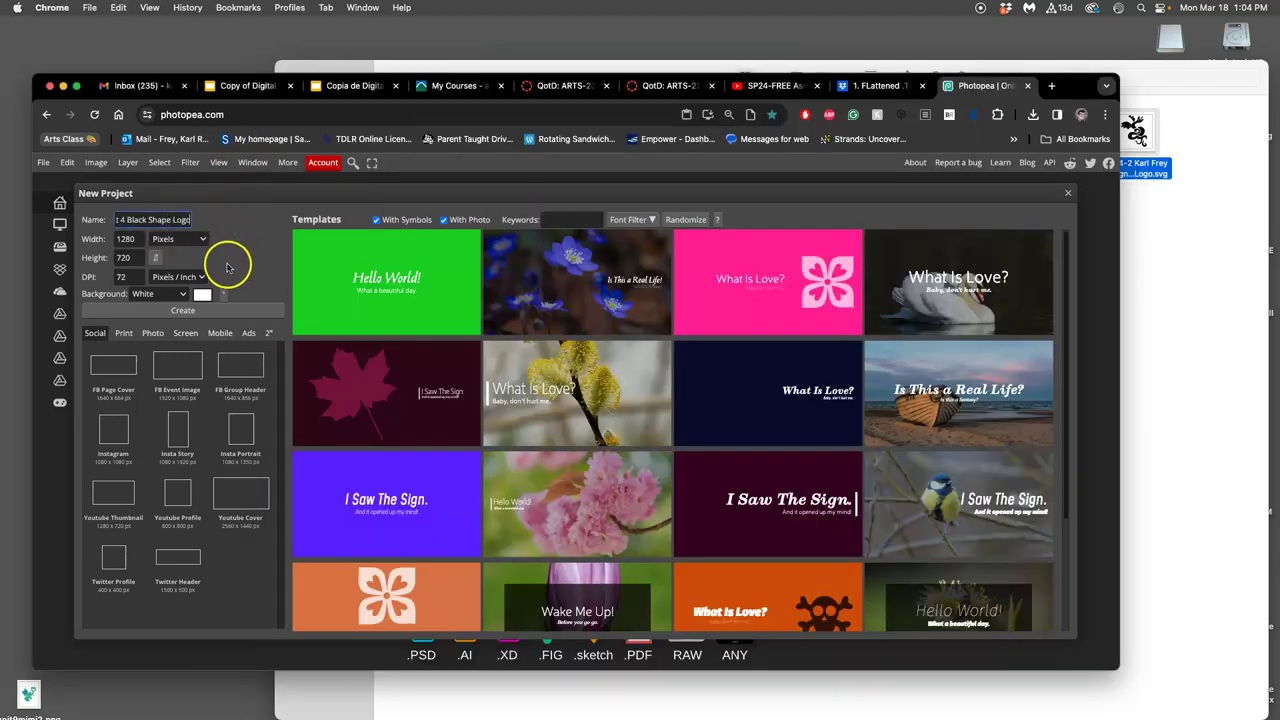
Set the canvas to 8 × 10 inches at 350 DPI.
{"action": "key", "text": "Tab"}
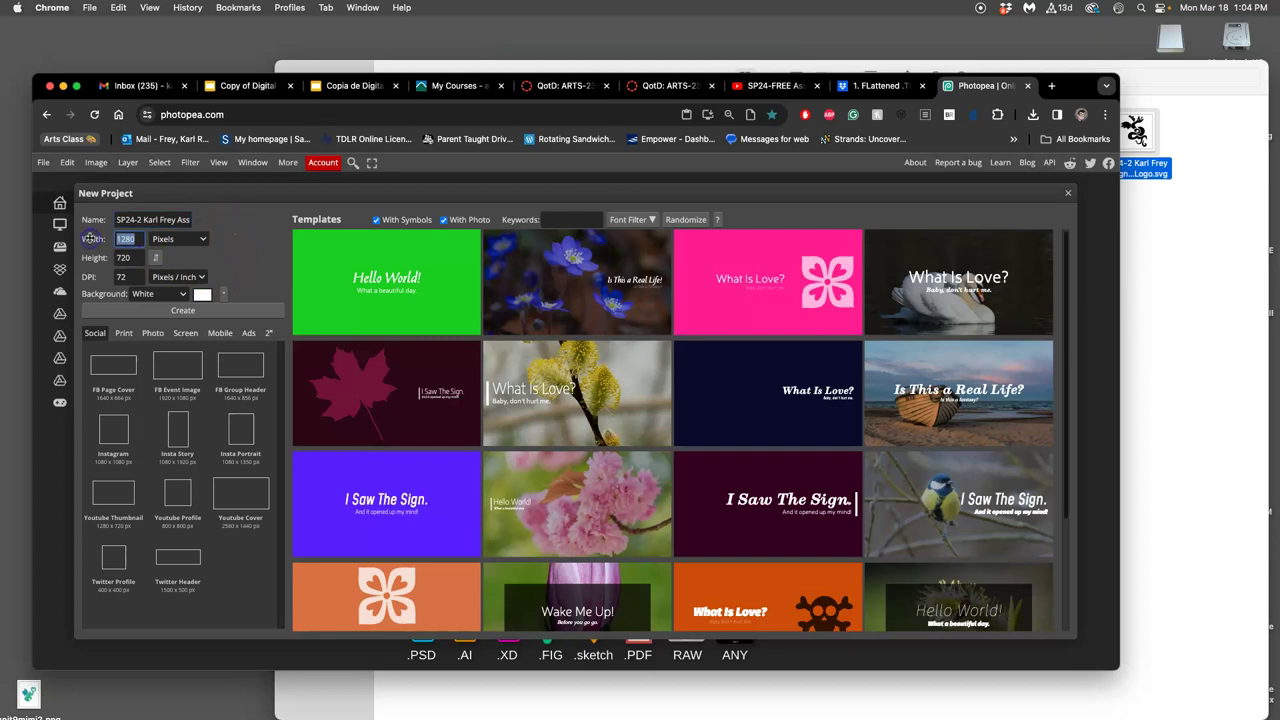
{"action": "type", "text": "8"}
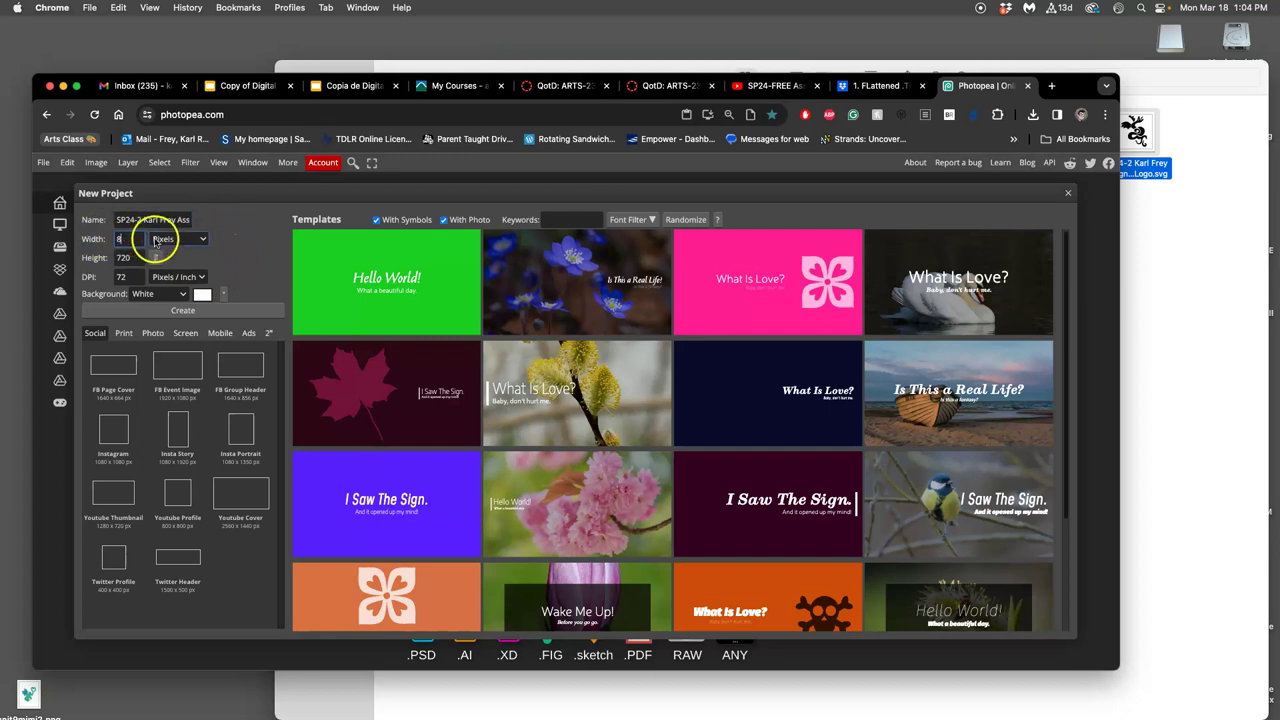
{"action": "left_click", "coordinate": [170, 239]}
{"action": "left_click", "coordinate": [170, 292]}
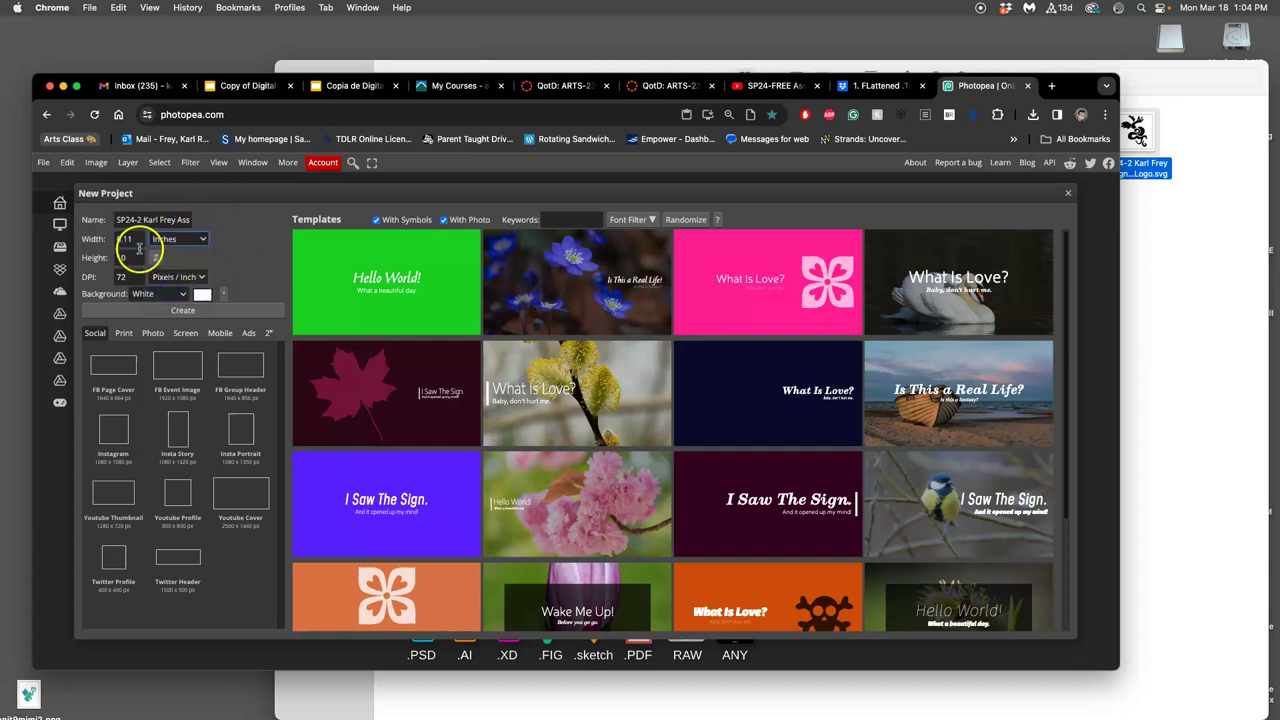
{"action": "type", "text": "8"}
{"action": "left_click", "coordinate": [124, 257]}
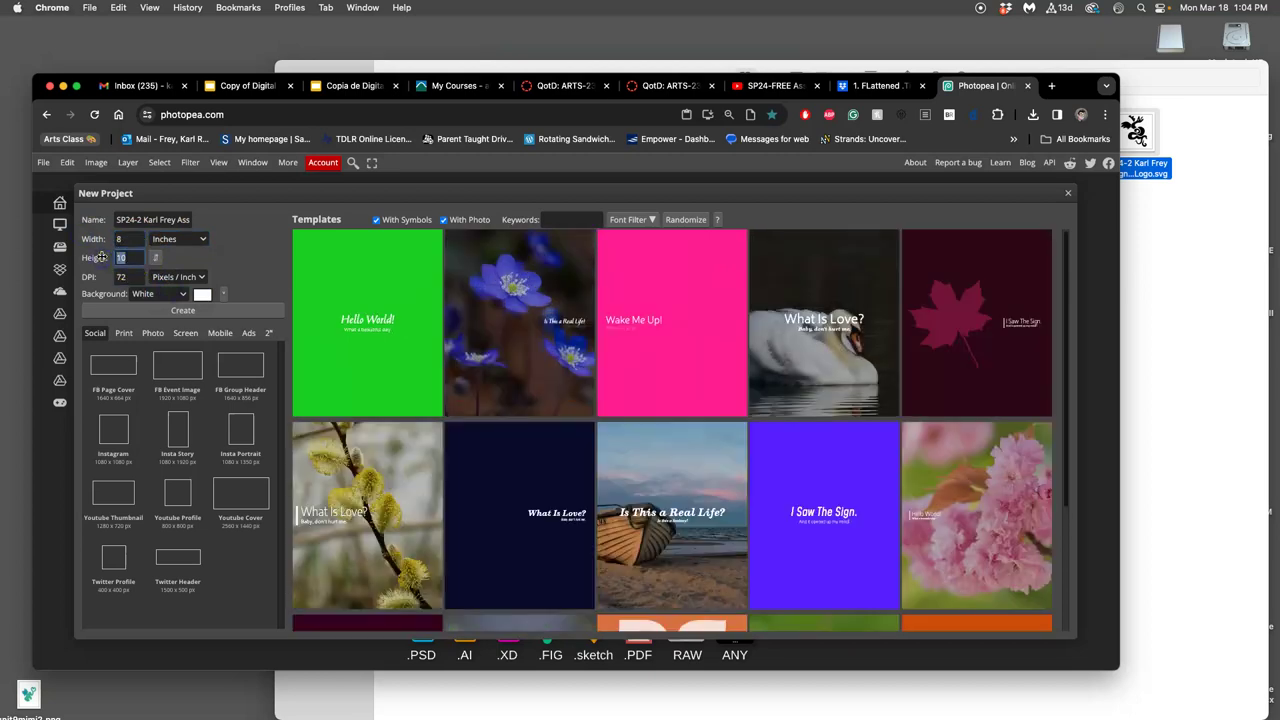
{"action": "type", "text": "10"}
{"action": "left_click", "coordinate": [130, 277]}
{"action": "type", "text": "350"}
{"action": "left_click", "coordinate": [133, 240]}
{"action": "left_click_drag", "start_coordinate": [134, 240], "coordinate": [82, 258]}
{"action": "type", "text": "810"}
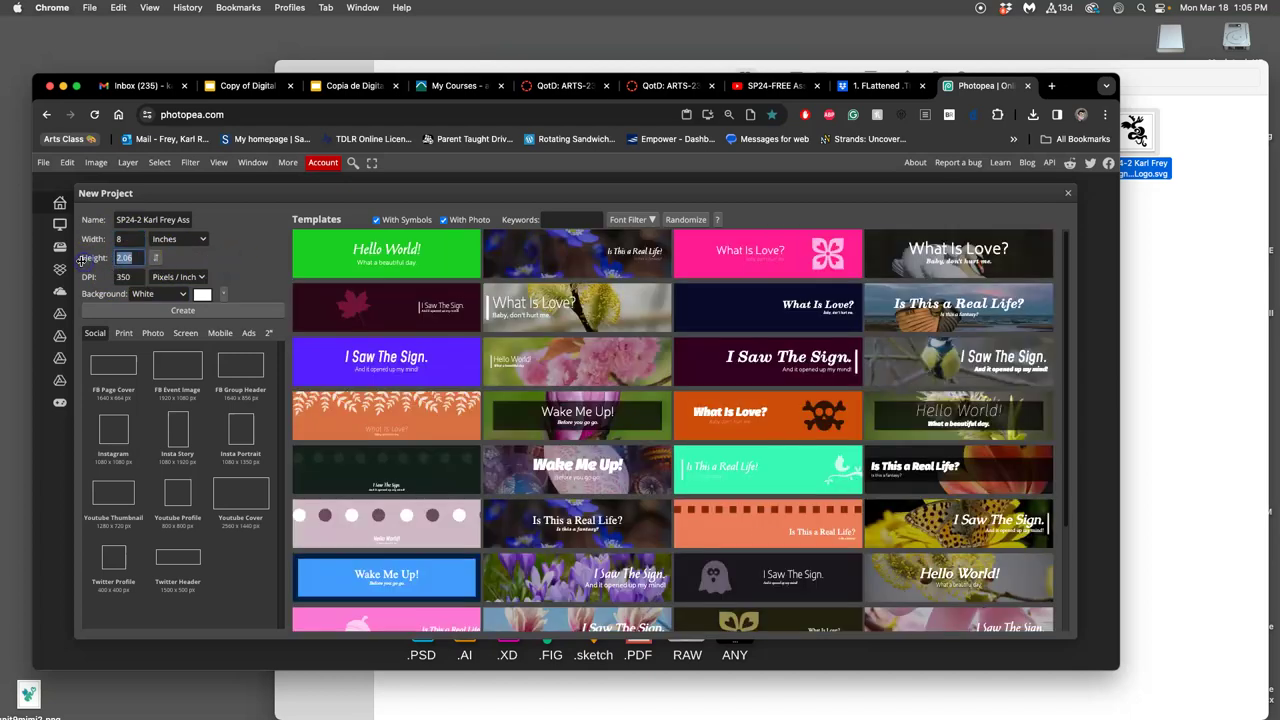
{"action": "left_click", "coordinate": [200, 262]}
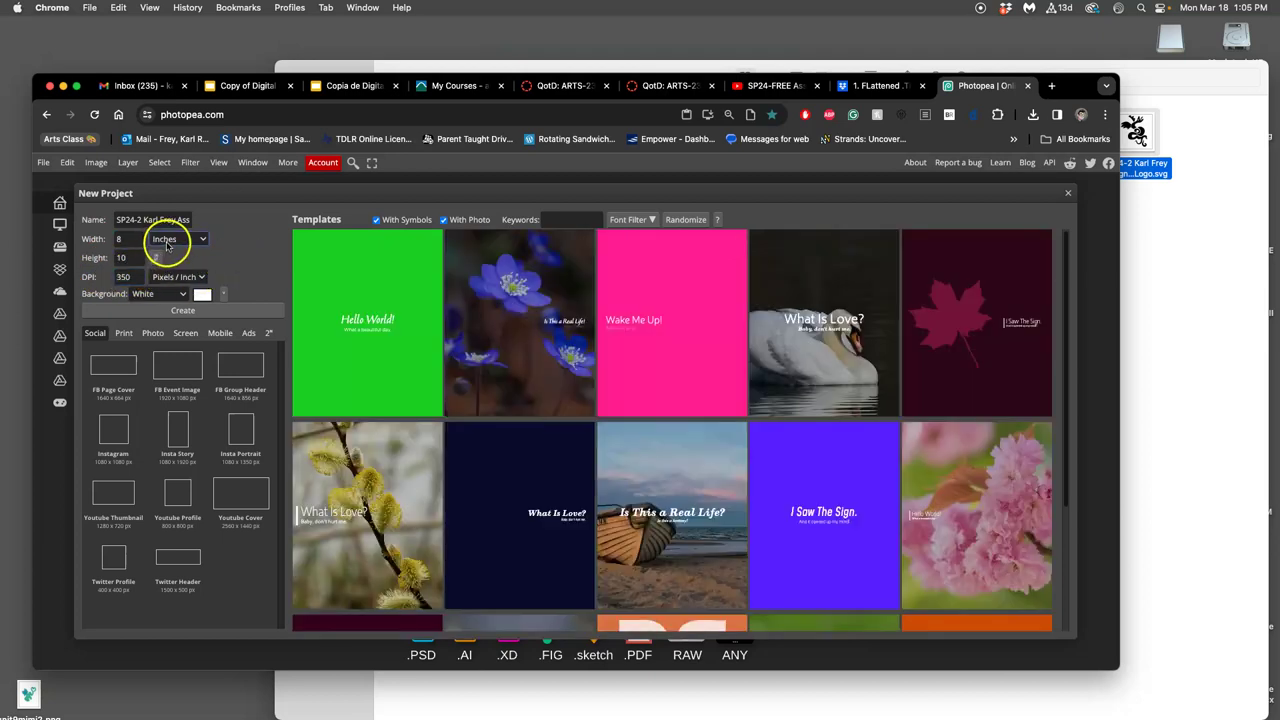
Create the 2800 × 3500 px document, place the logo SVG and start shrinking it.
{"action": "left_click", "coordinate": [180, 310]}
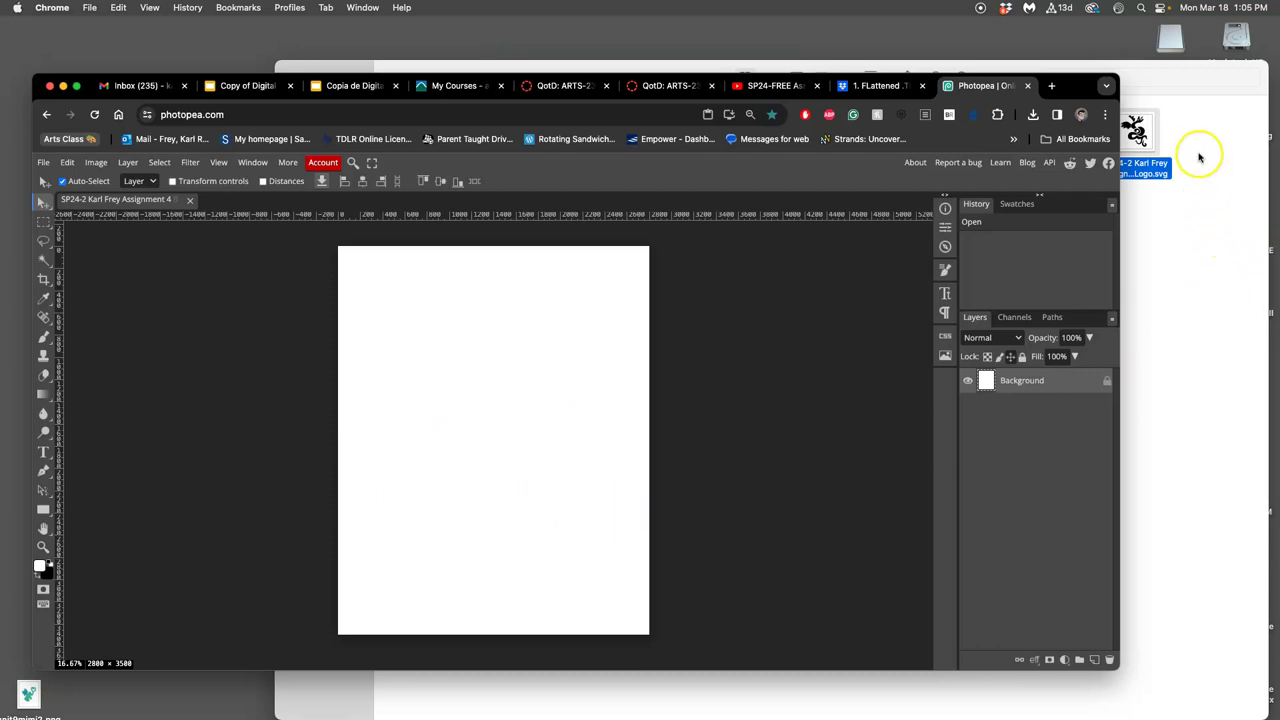
{"action": "left_click_drag", "start_coordinate": [1137, 132], "coordinate": [517, 386]}
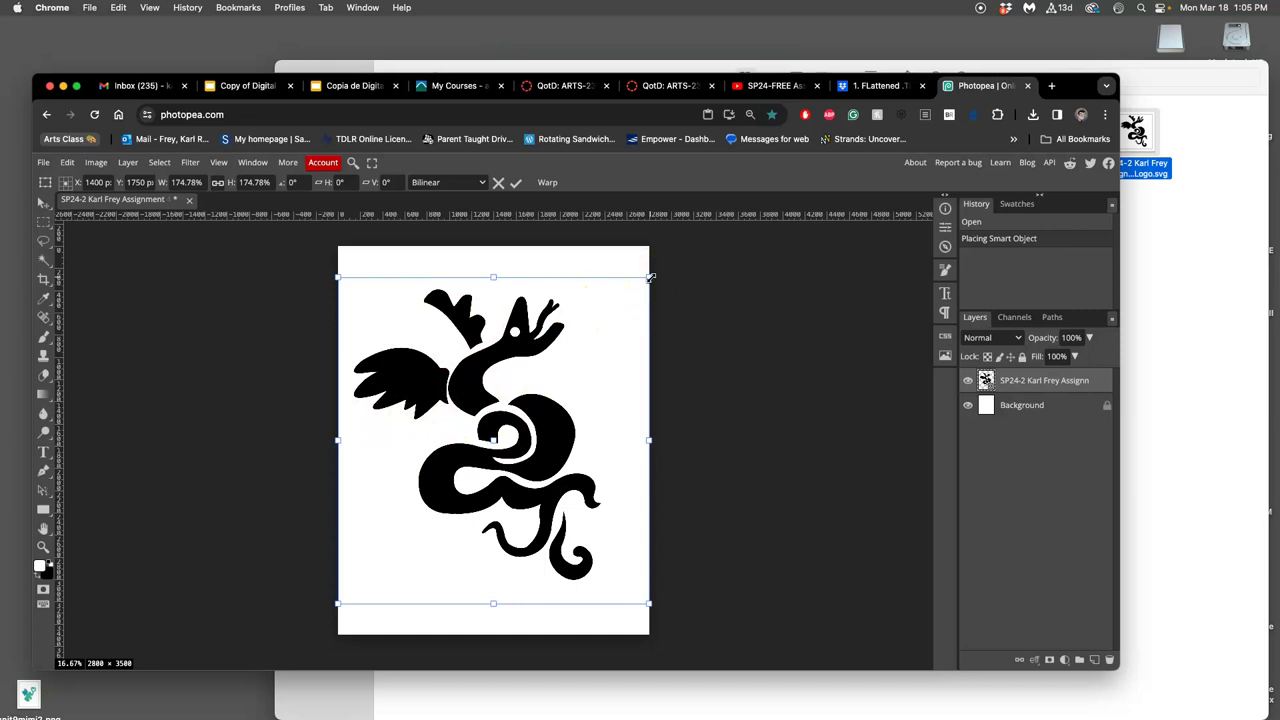
{"action": "left_click_drag", "start_coordinate": [650, 277], "coordinate": [618, 293]}
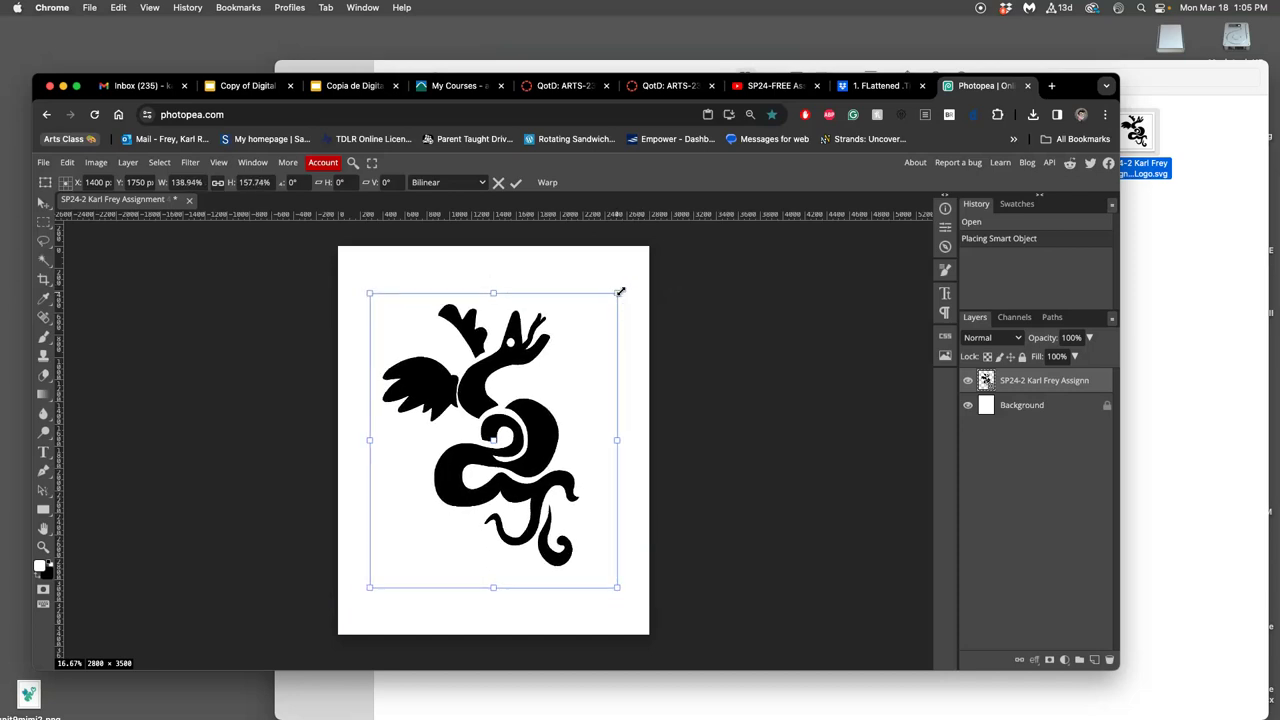
Re-place the logo SVG, scale it to 86.64%, nudge it right and commit.
{"action": "key", "text": "Escape"}
{"action": "left_click", "coordinate": [1193, 141]}
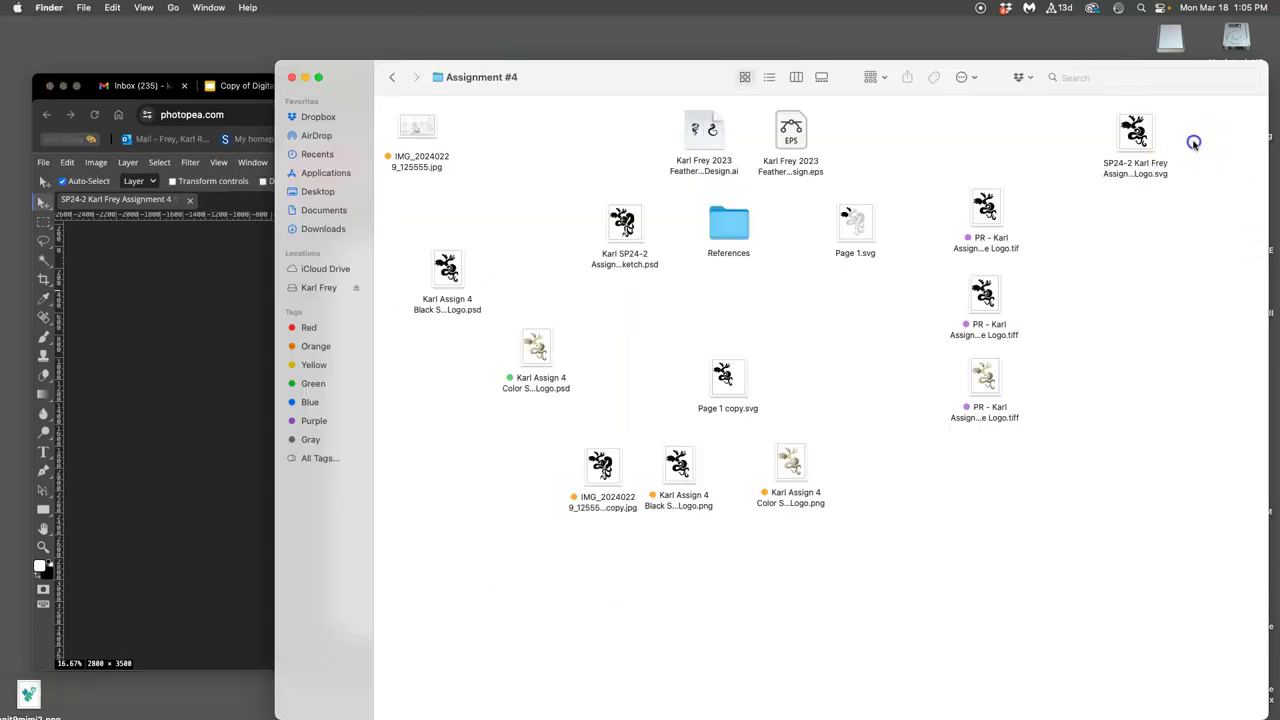
{"action": "left_click_drag", "start_coordinate": [1137, 132], "coordinate": [1129, 160]}
{"action": "left_click_drag", "start_coordinate": [545, 77], "coordinate": [649, 138]}
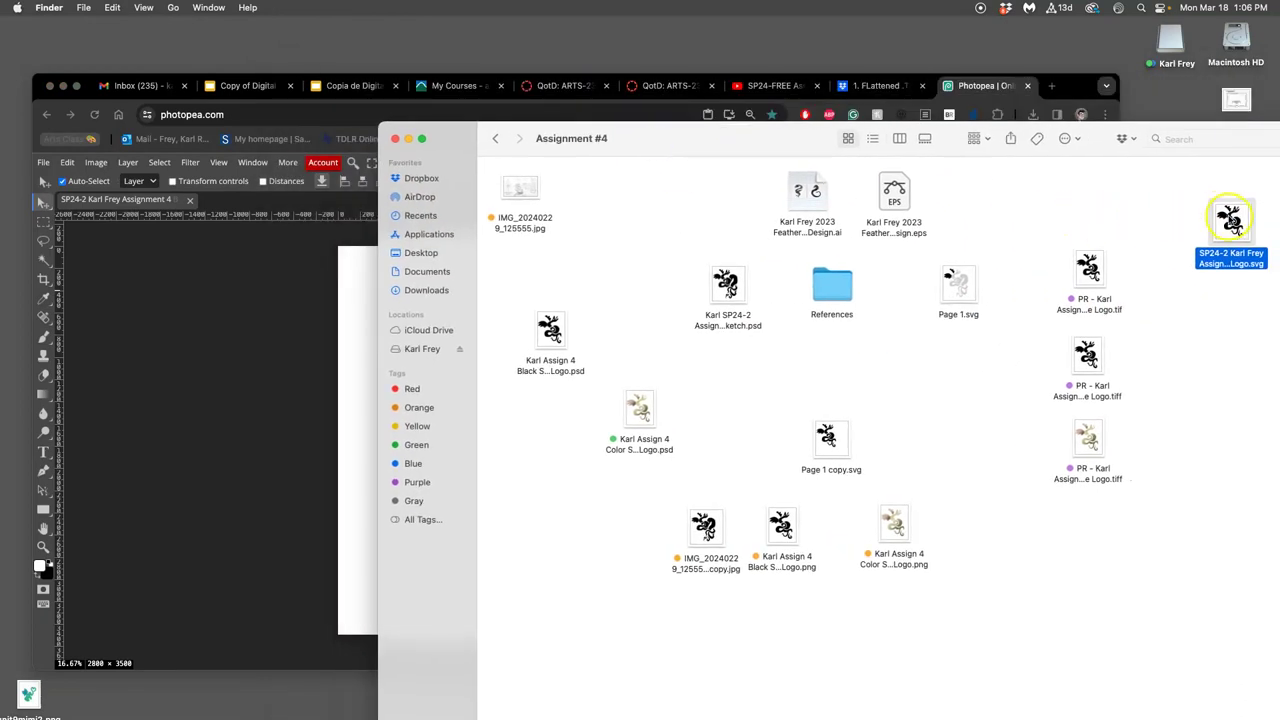
{"action": "left_click_drag", "start_coordinate": [1229, 224], "coordinate": [372, 430]}
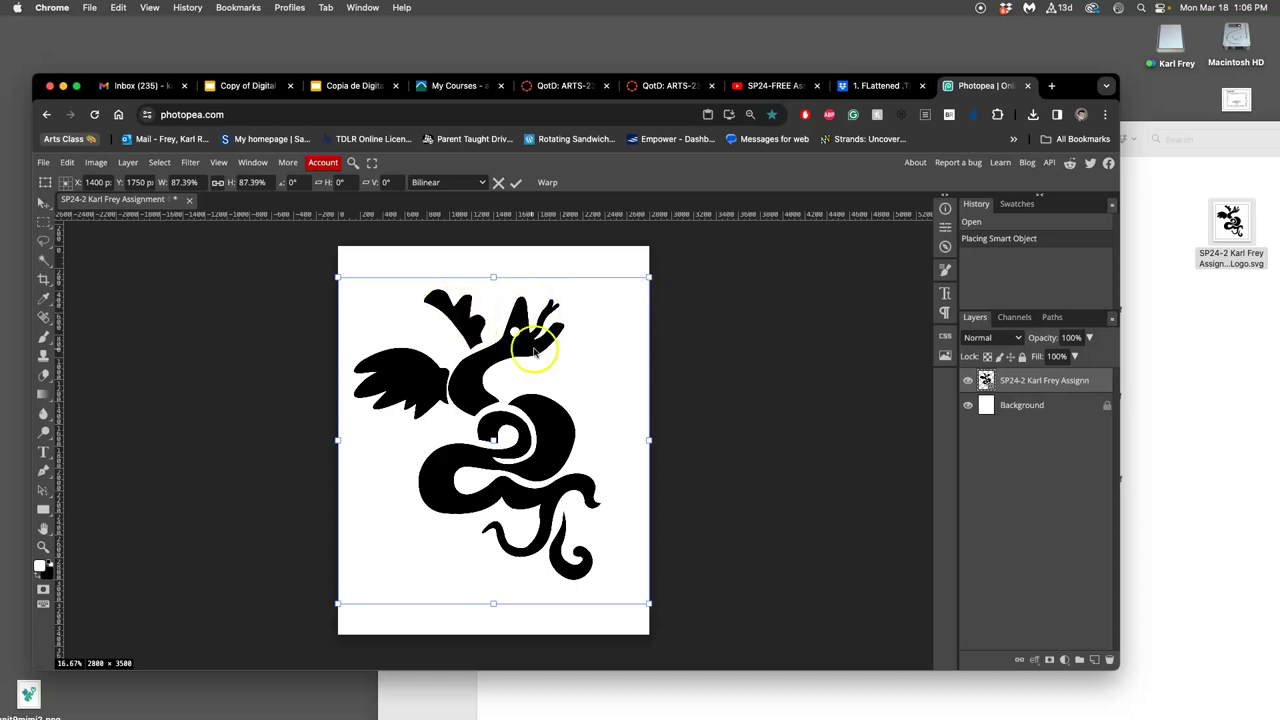
{"action": "mouse_move", "coordinate": [650, 277]}
{"action": "left_mouse_down"}
{"action": "mouse_move", "coordinate": [634, 257]}
{"action": "mouse_move", "coordinate": [515, 391]}
{"action": "mouse_move", "coordinate": [634, 277]}
{"action": "mouse_move", "coordinate": [657, 271]}
{"action": "mouse_move", "coordinate": [648, 262]}
{"action": "mouse_move", "coordinate": [649, 279]}
{"action": "left_mouse_up"}
{"action": "left_click_drag", "start_coordinate": [549, 338], "coordinate": [556, 338]}
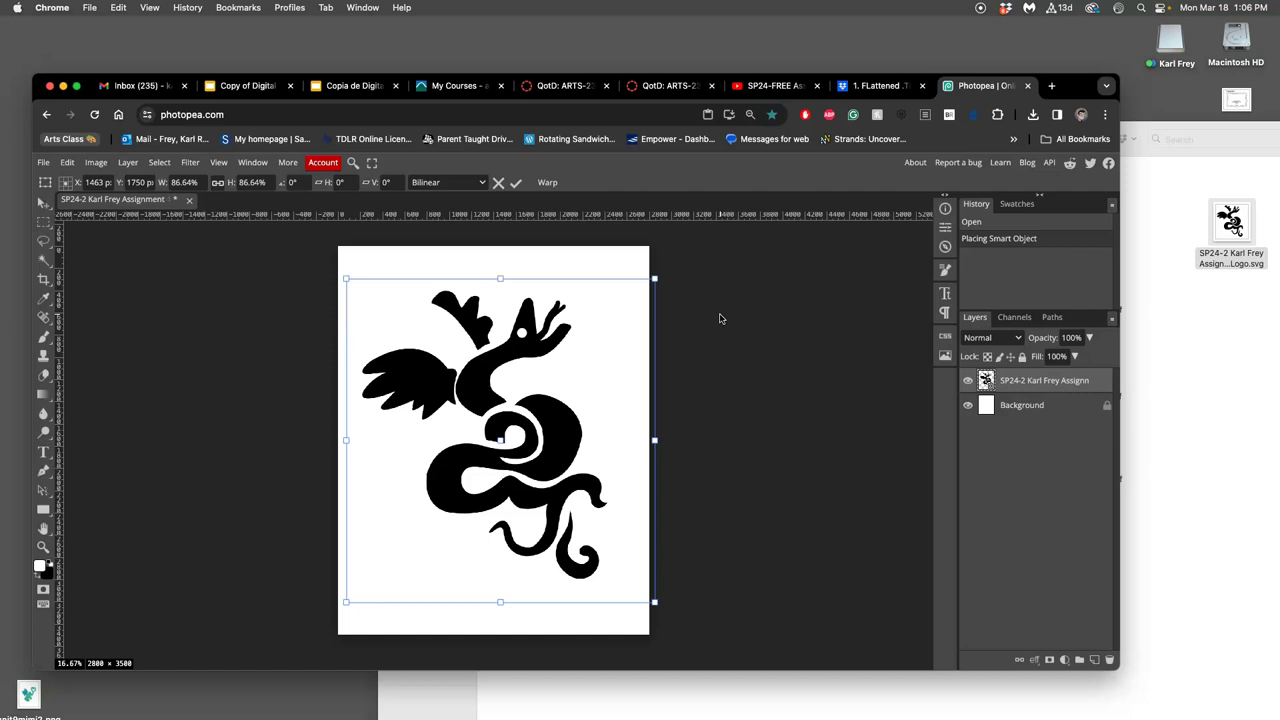
{"action": "key", "text": "Return"}
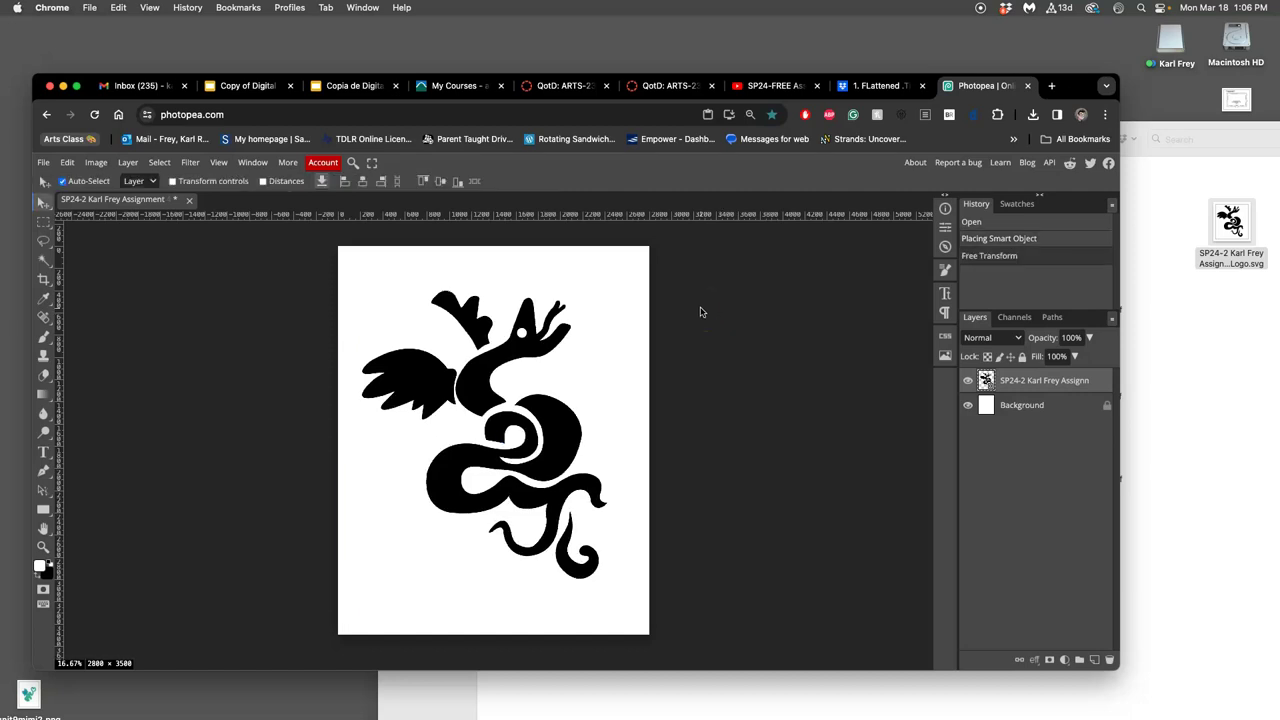
Save the logo document as a PSD on the Desktop under its existing name.
{"action": "left_click", "coordinate": [44, 163]}
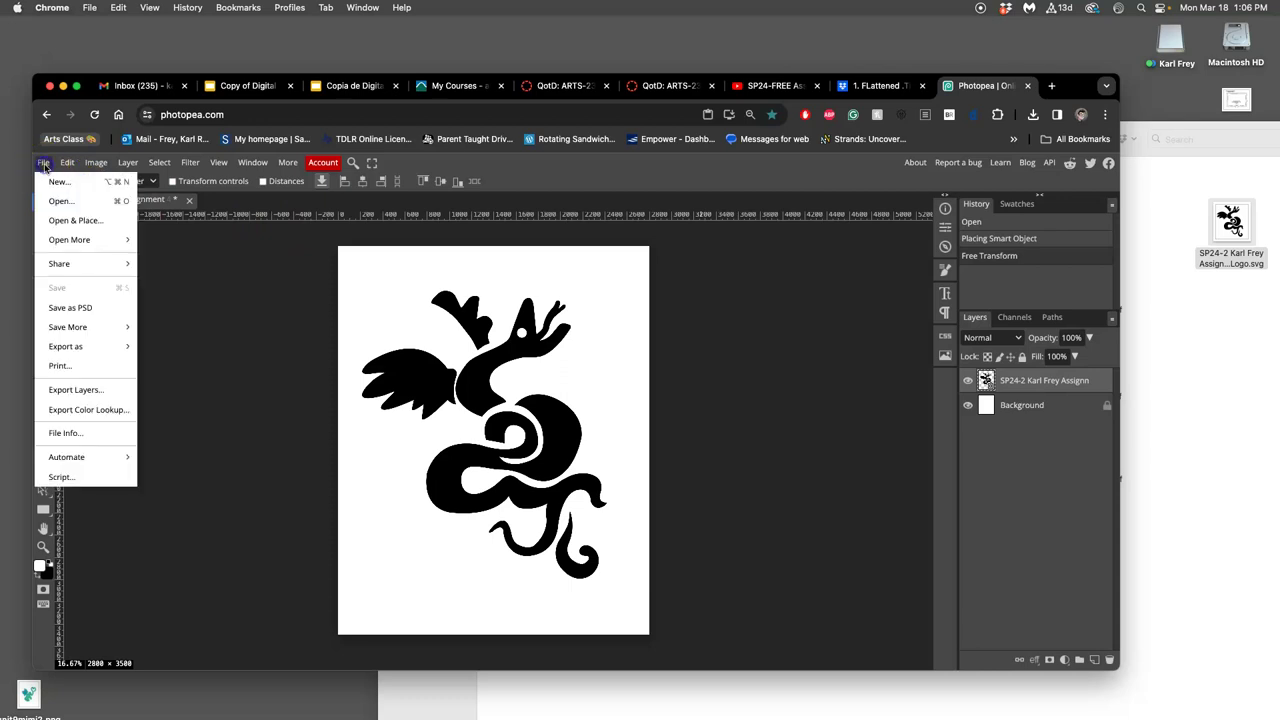
{"action": "left_click", "coordinate": [85, 310]}
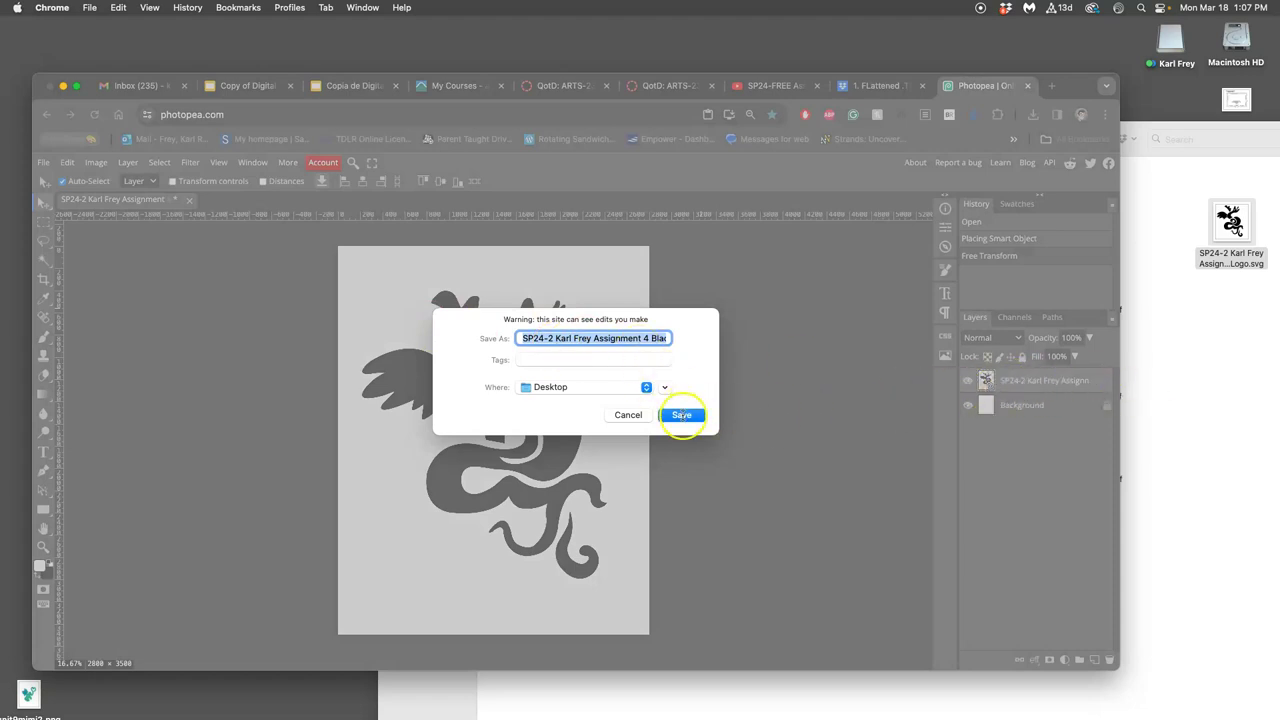
{"action": "left_click", "coordinate": [681, 415]}
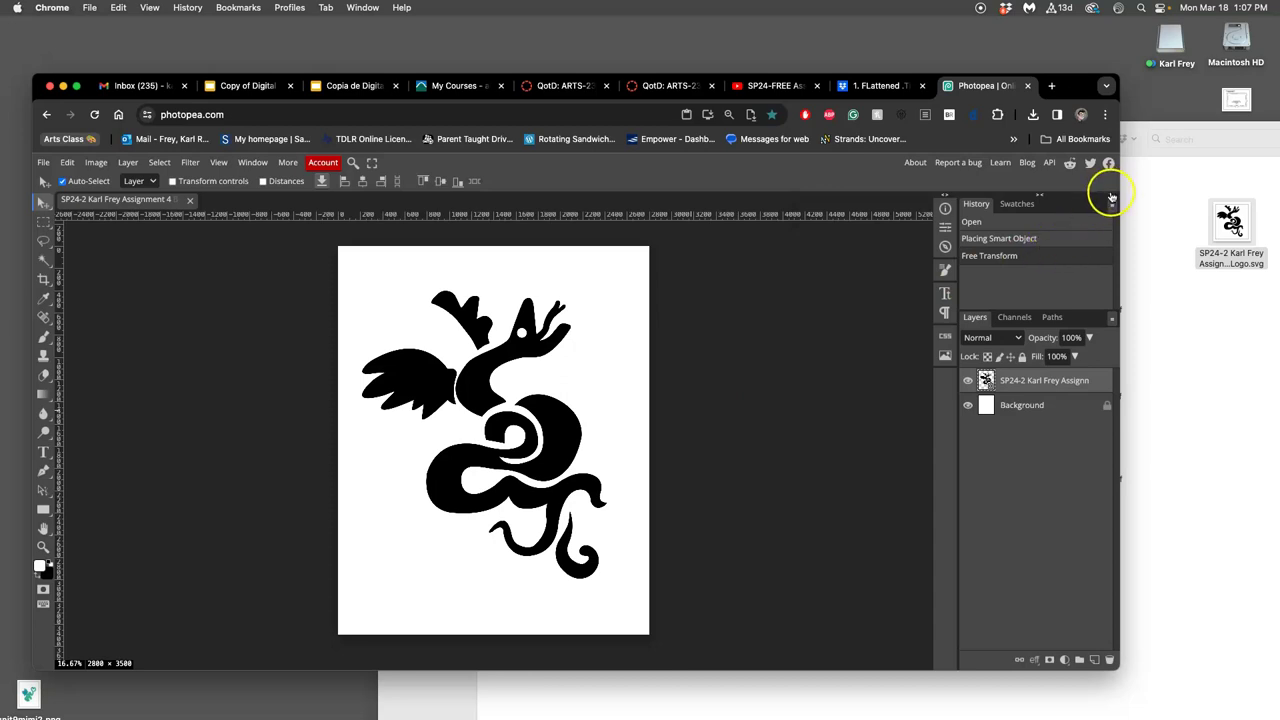
Give the saved SP24-2 logo PSD on the desktop a green tag, then bring the browser back.
{"action": "key", "text": "F11"}
{"action": "left_click_drag", "start_coordinate": [1143, 160], "coordinate": [1157, 103]}
{"action": "right_click", "coordinate": [1158, 107]}
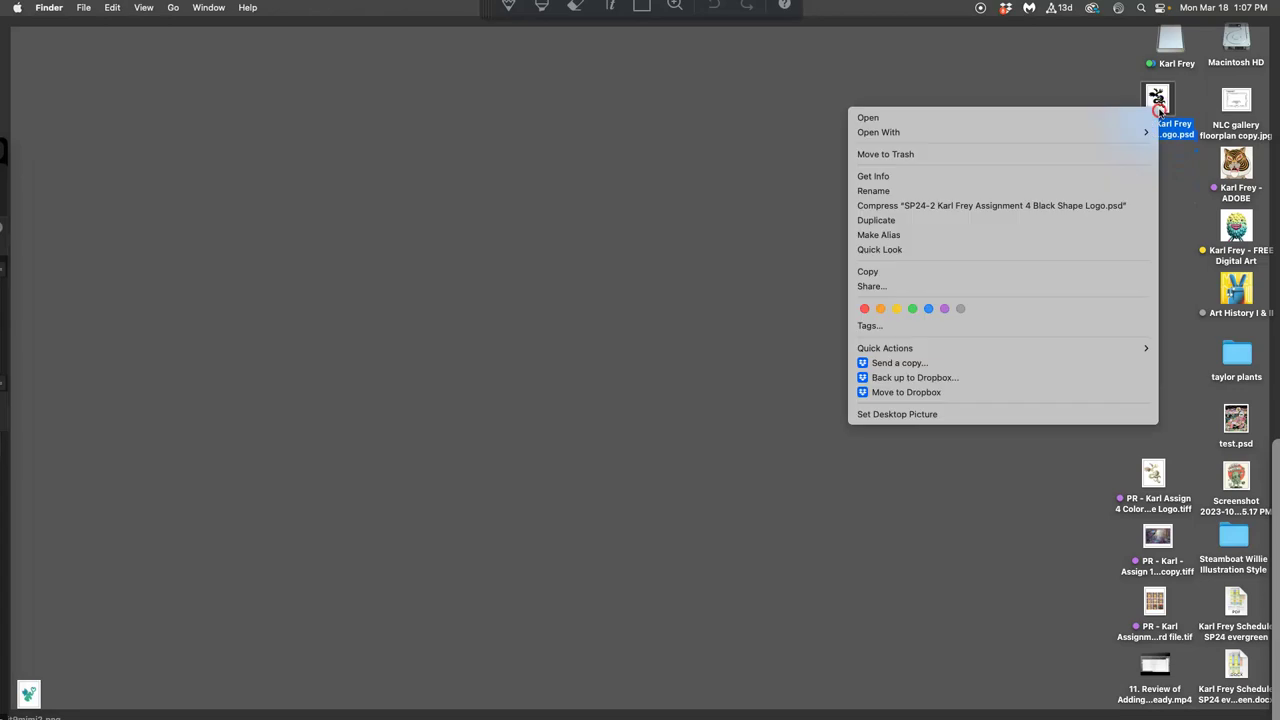
{"action": "left_click", "coordinate": [912, 308]}
{"action": "left_click", "coordinate": [1180, 157]}
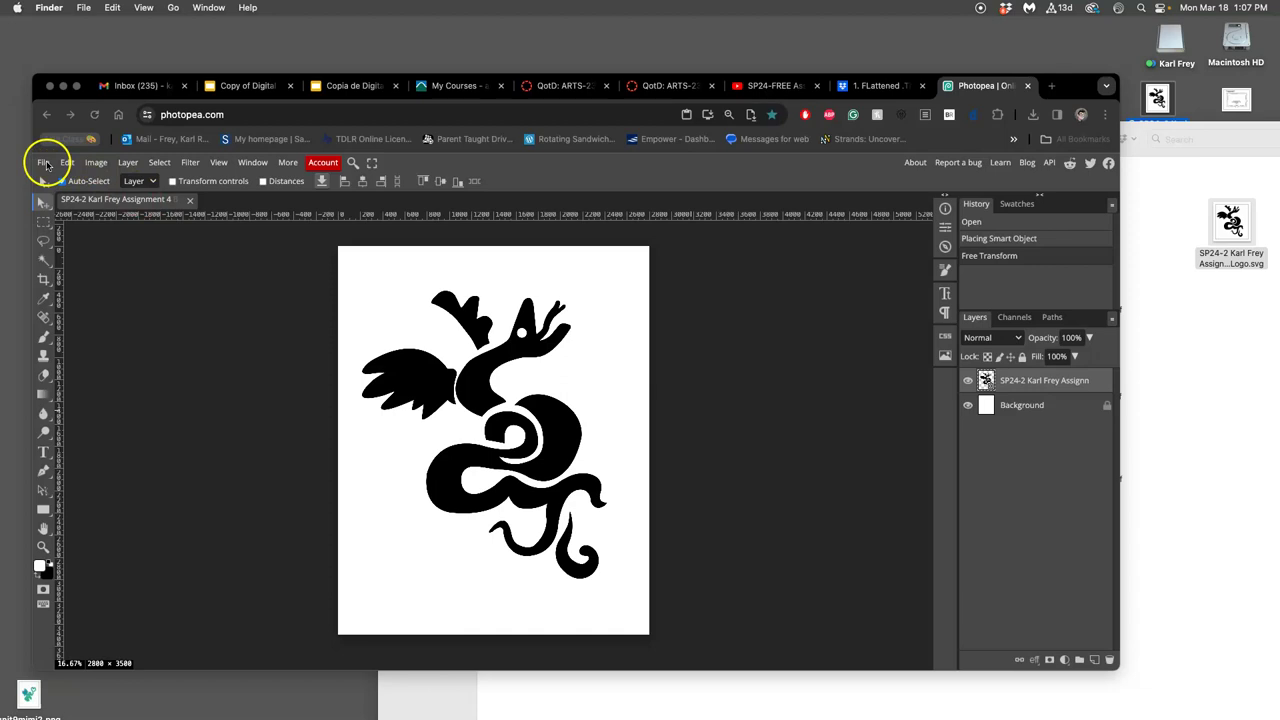
Hide the white background layer so the serpent shows on transparency.
{"action": "left_click", "coordinate": [46, 163]}
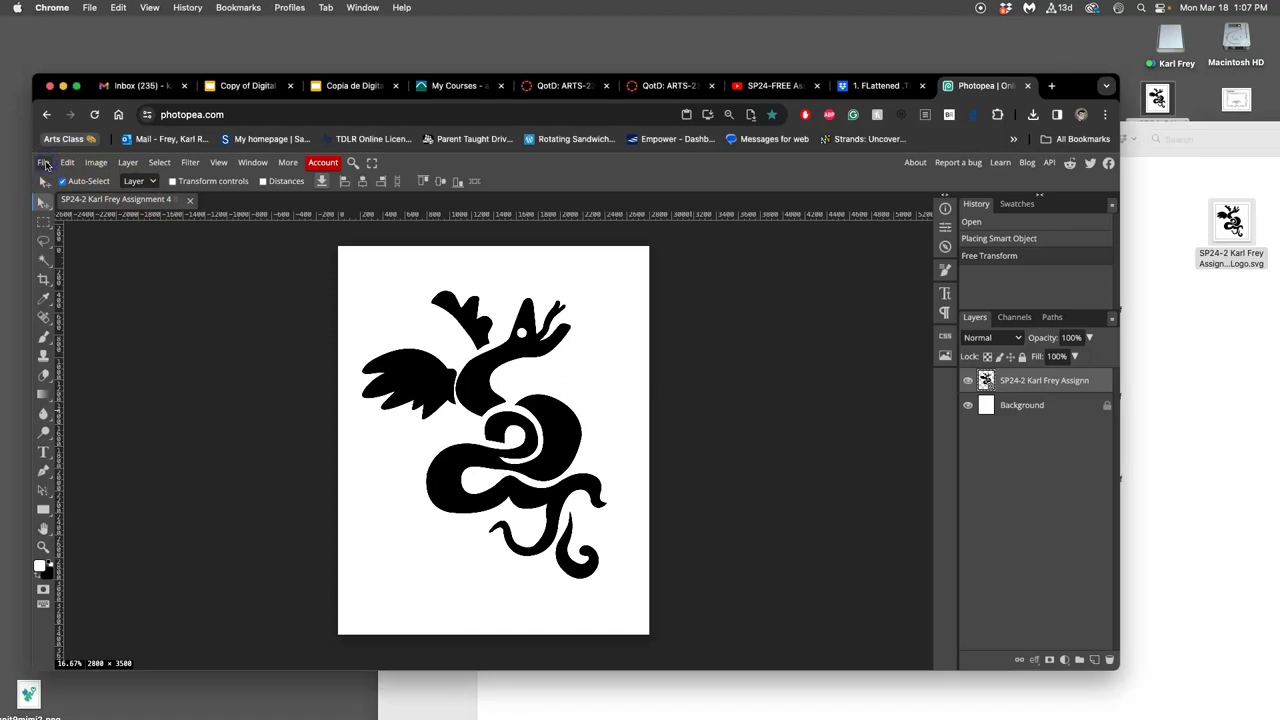
{"action": "left_click", "coordinate": [45, 163]}
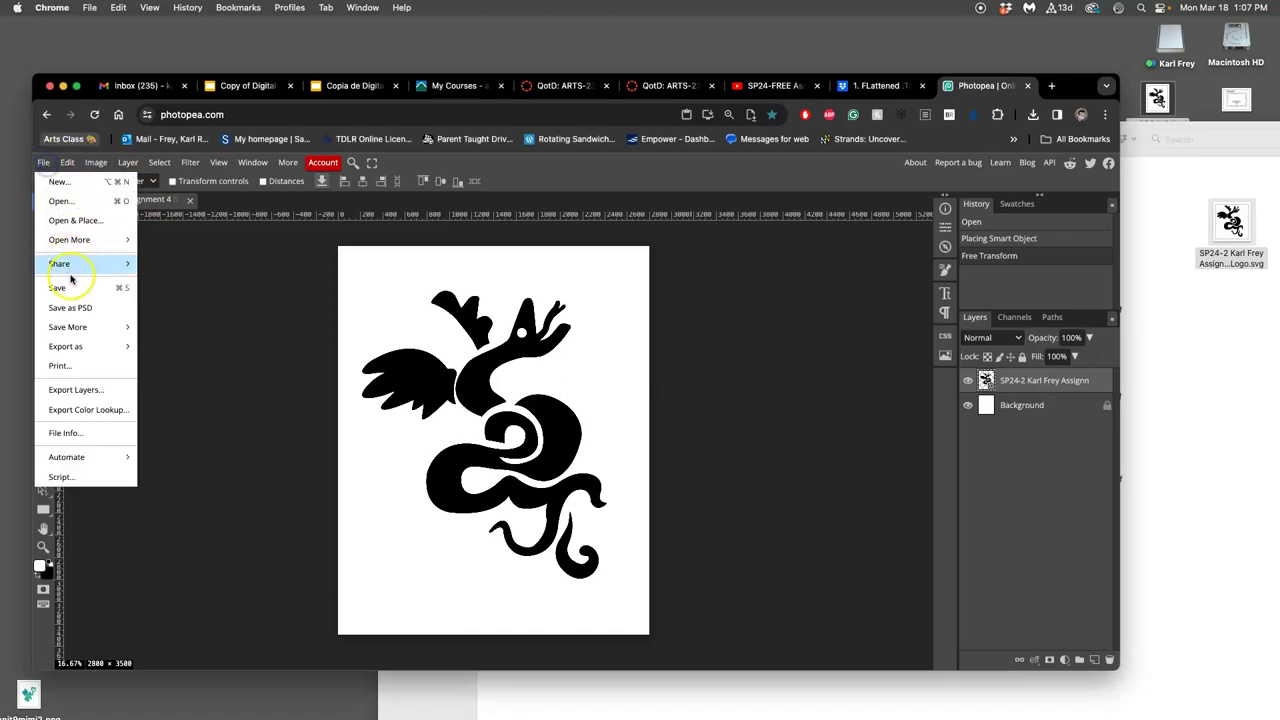
{"action": "mouse_move", "coordinate": [100, 346]}
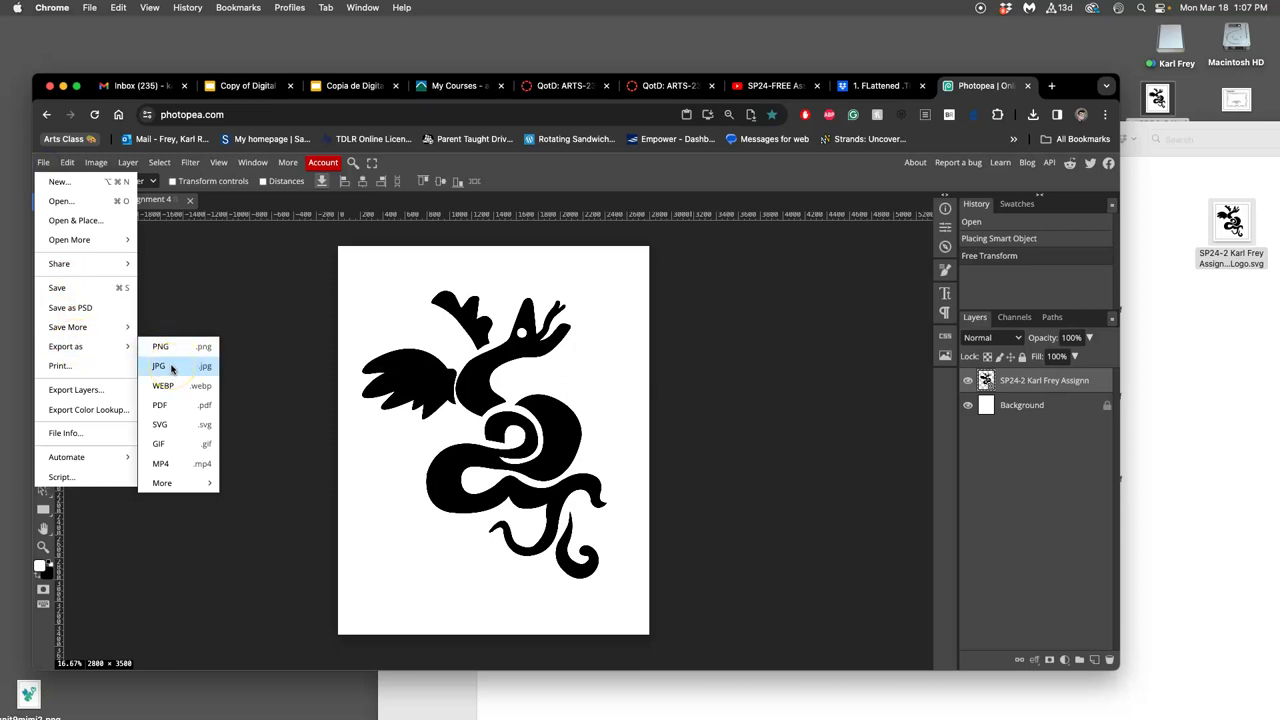
{"action": "left_click", "coordinate": [968, 405]}
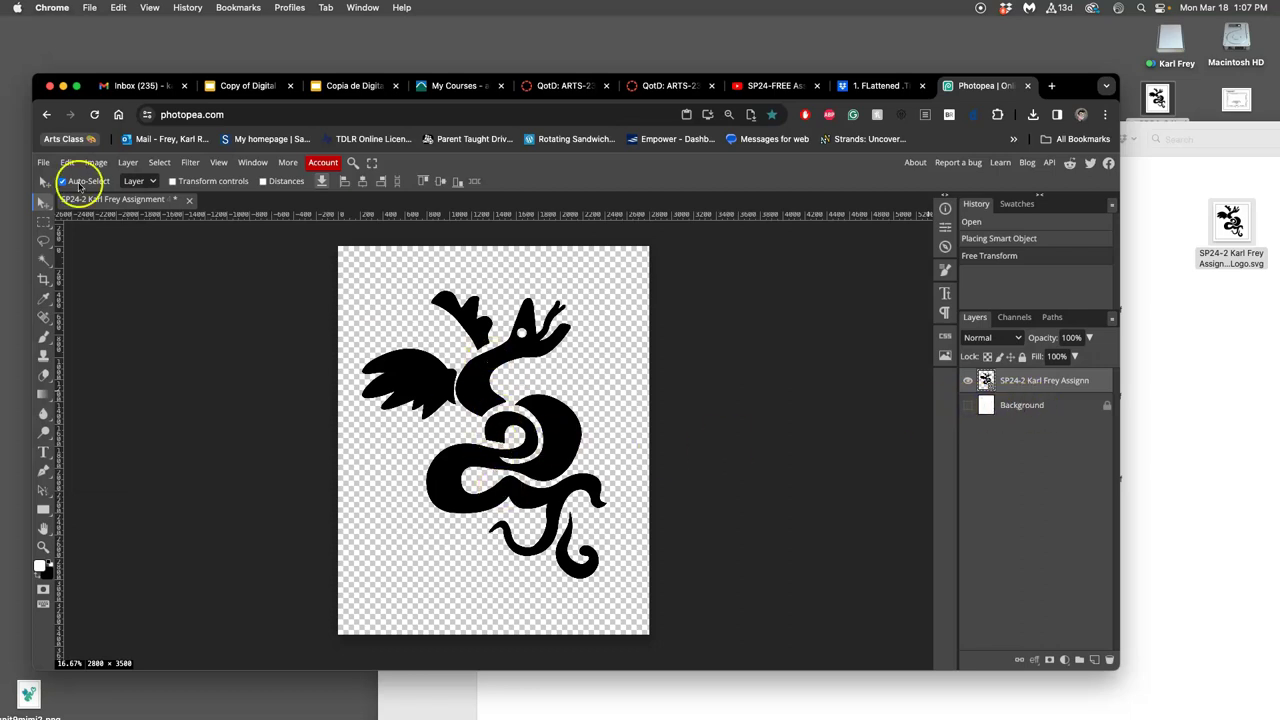
Export the black serpent logo as a PNG through Save for web and close the downloads list.
{"action": "left_click", "coordinate": [44, 162]}
{"action": "mouse_move", "coordinate": [80, 324]}
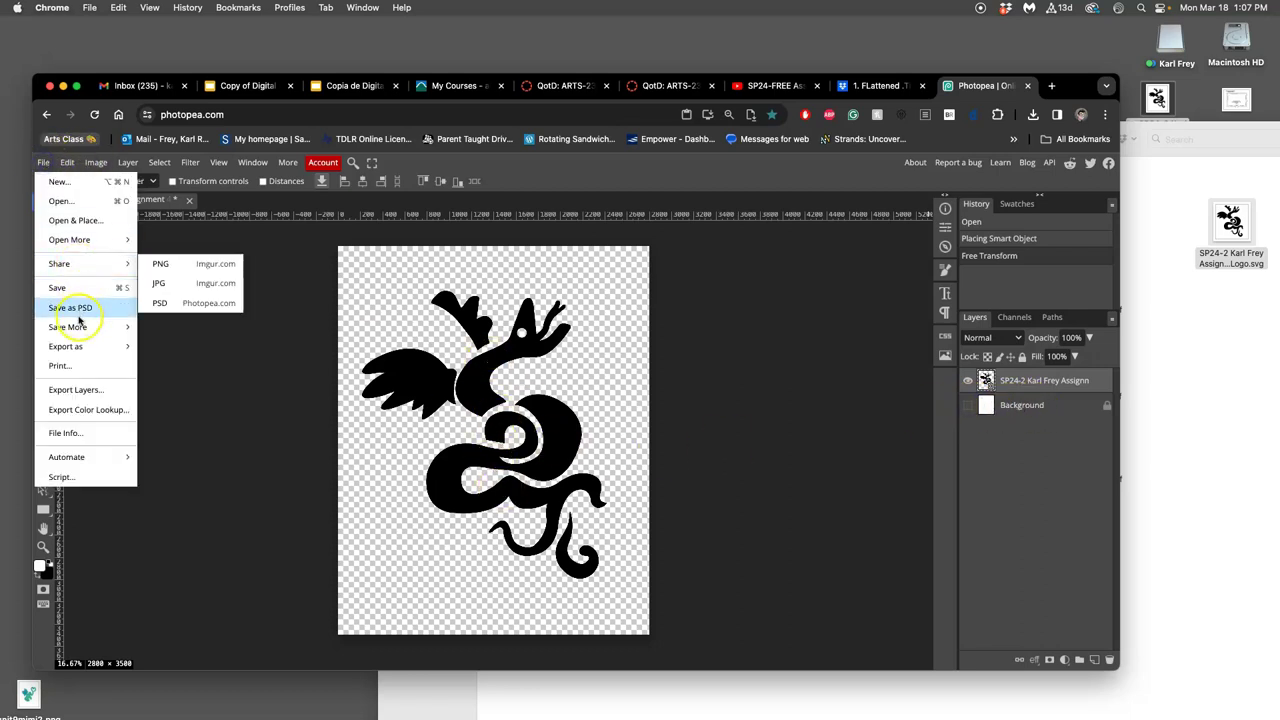
{"action": "mouse_move", "coordinate": [77, 346]}
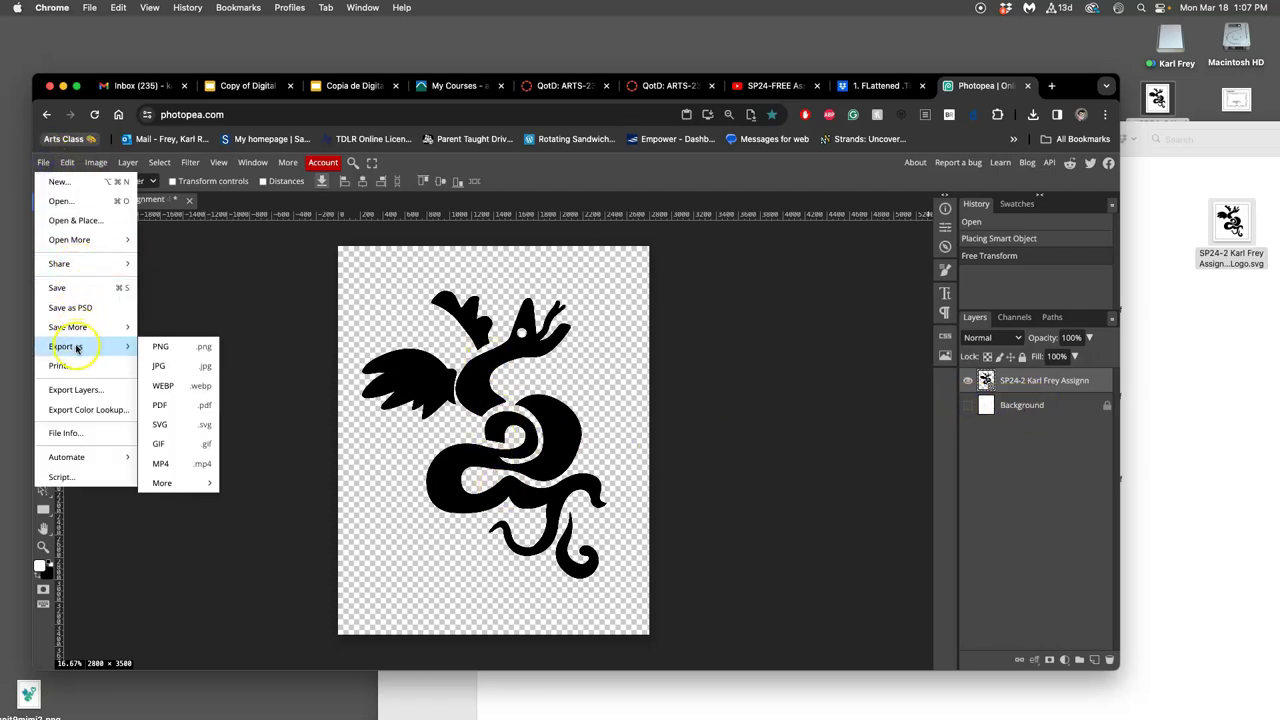
{"action": "left_click", "coordinate": [171, 349]}
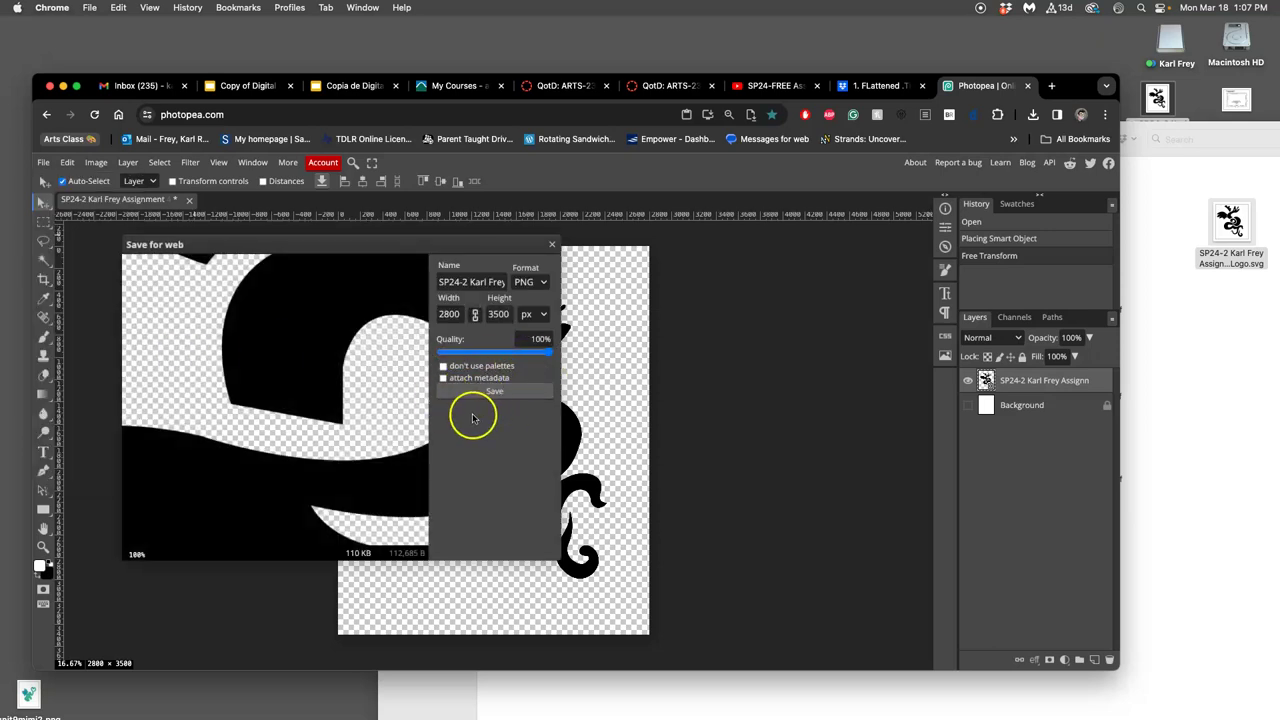
{"action": "left_click", "coordinate": [505, 392]}
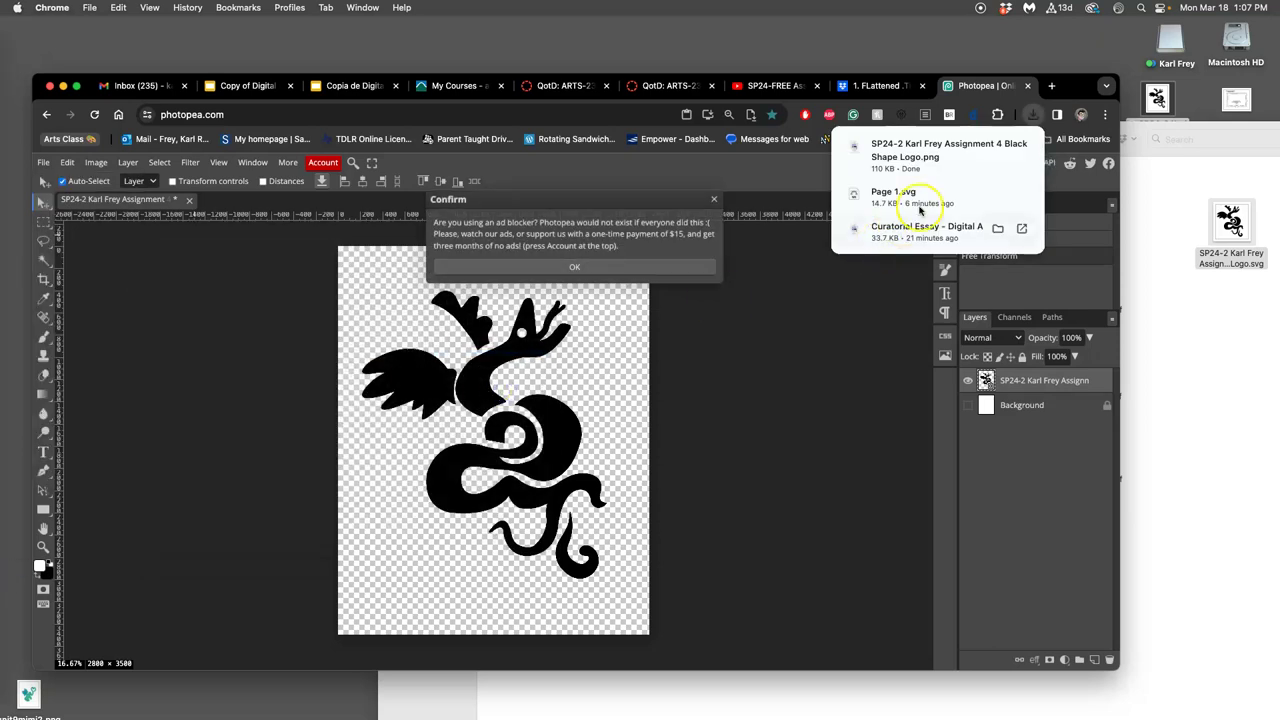
{"action": "left_click", "coordinate": [1178, 116]}
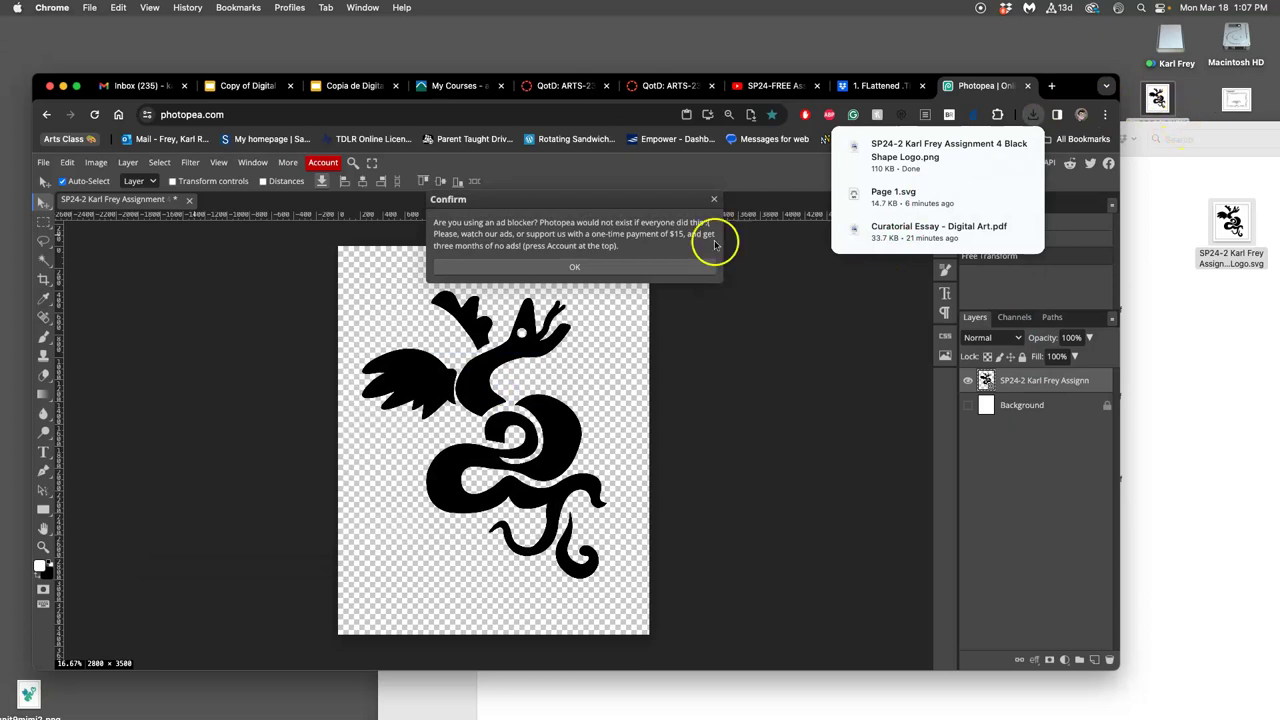
{"action": "left_click", "coordinate": [642, 260]}
Dismiss the ad-blocker notice and move the Assignment #4 folder window lower.
{"action": "left_click", "coordinate": [642, 262]}
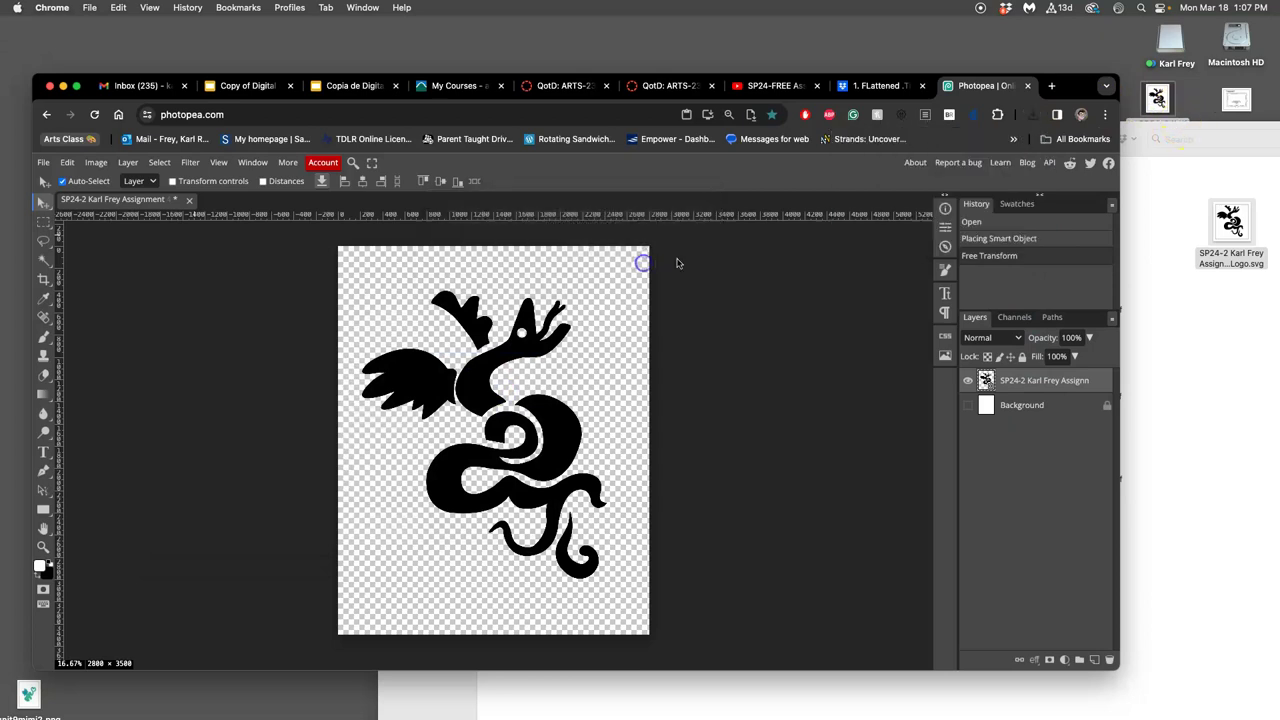
{"action": "left_click", "coordinate": [1205, 112]}
{"action": "left_click_drag", "start_coordinate": [1205, 120], "coordinate": [1207, 282]}
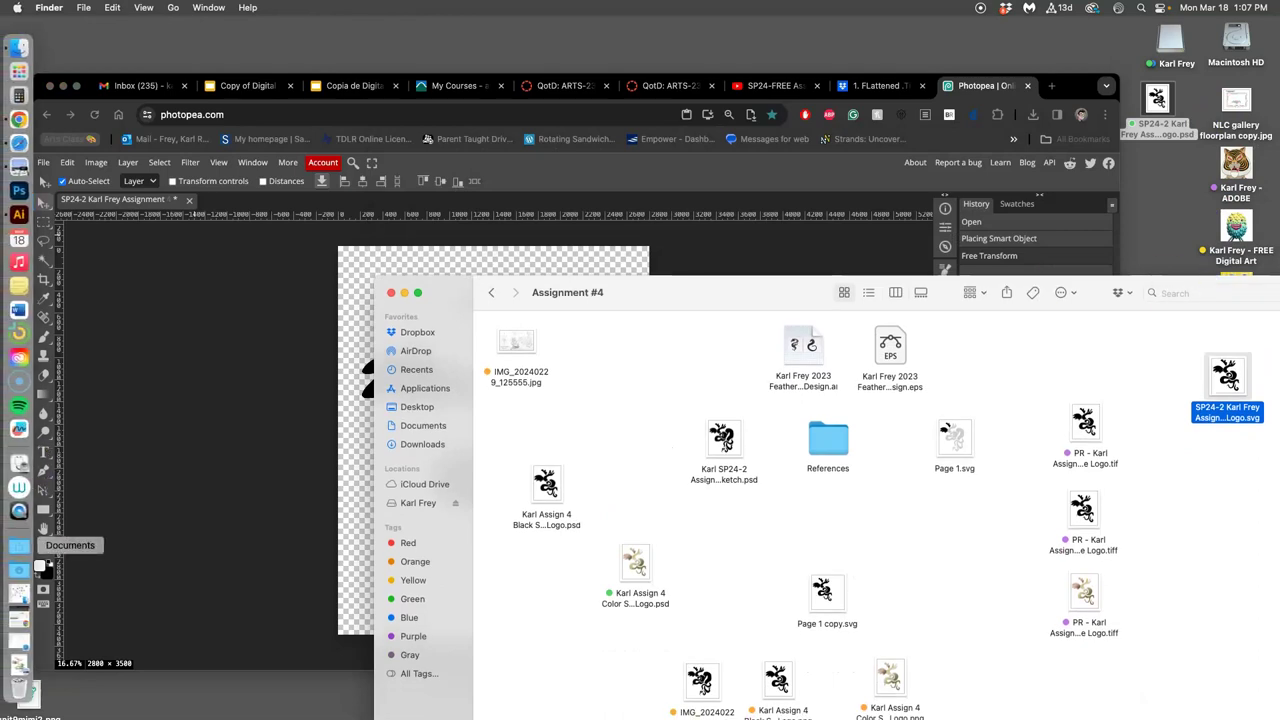
Move the downloaded PNG logo from Downloads onto the desktop and tag it orange.
{"action": "left_click", "coordinate": [18, 562]}
{"action": "left_click_drag", "start_coordinate": [100, 210], "coordinate": [1160, 178]}
{"action": "right_click", "coordinate": [1160, 180]}
{"action": "left_click", "coordinate": [888, 388]}
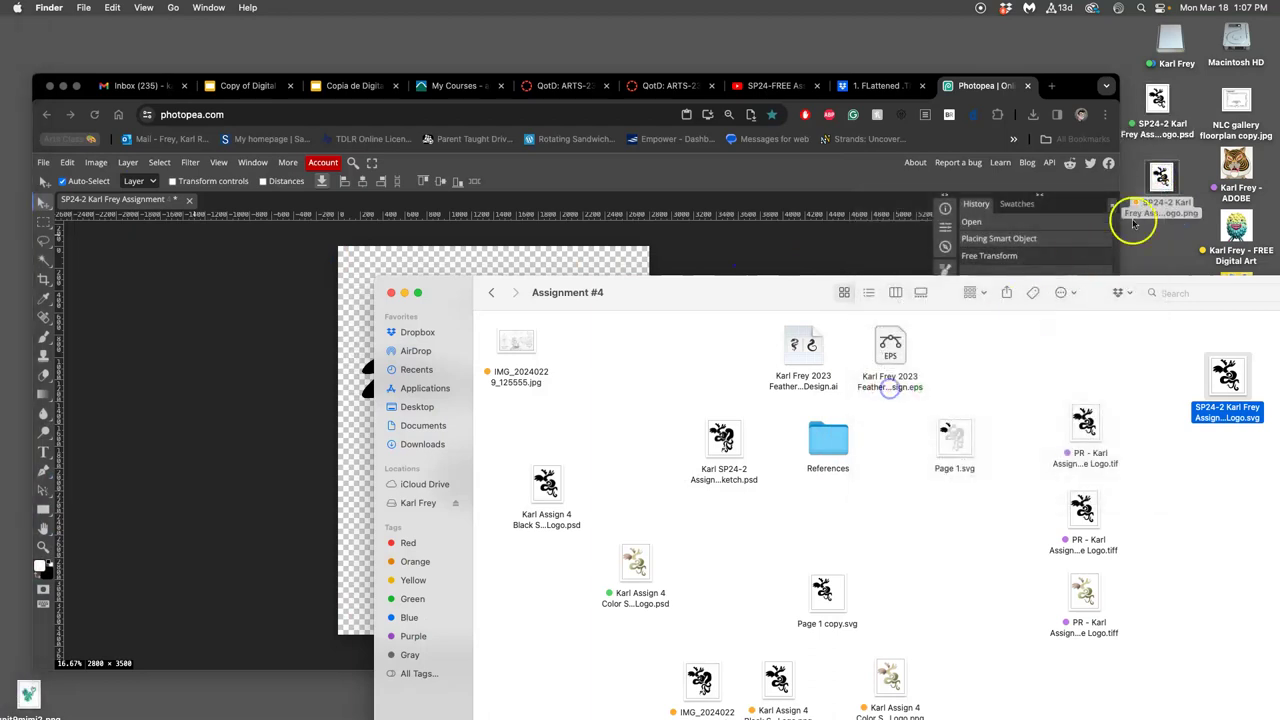
{"action": "left_click", "coordinate": [1160, 178]}
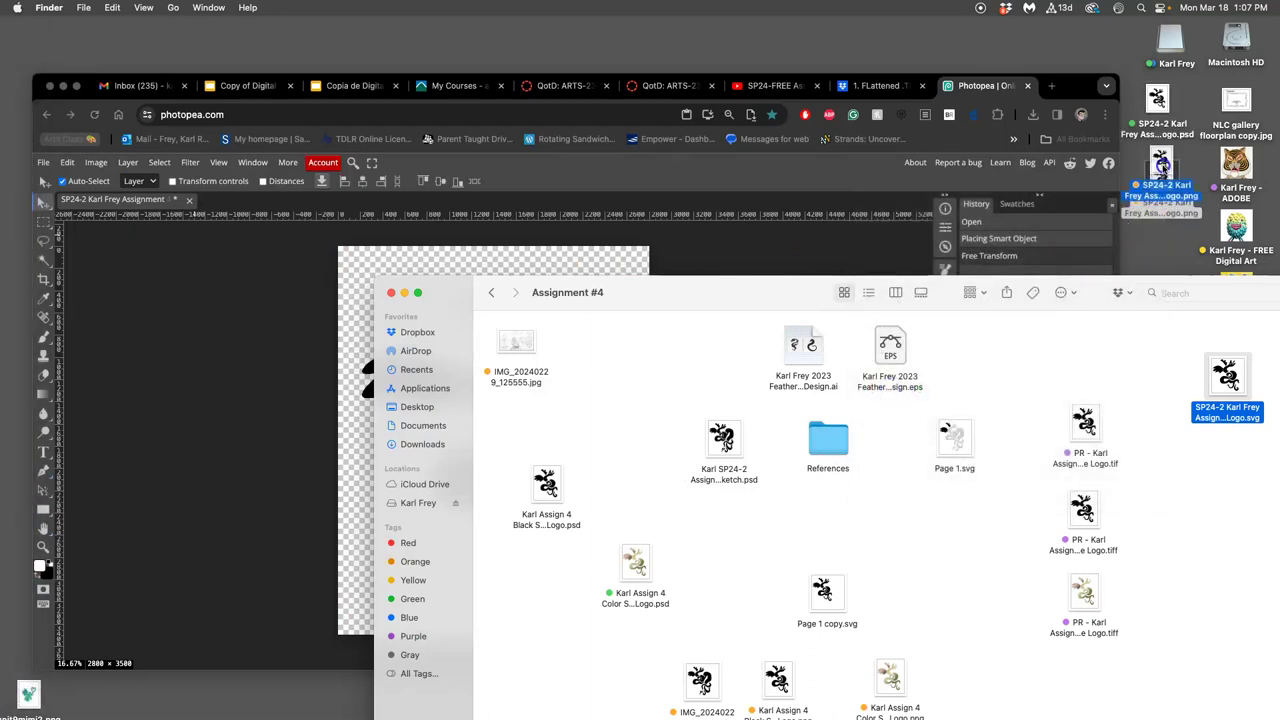
{"action": "left_click", "coordinate": [820, 265]}
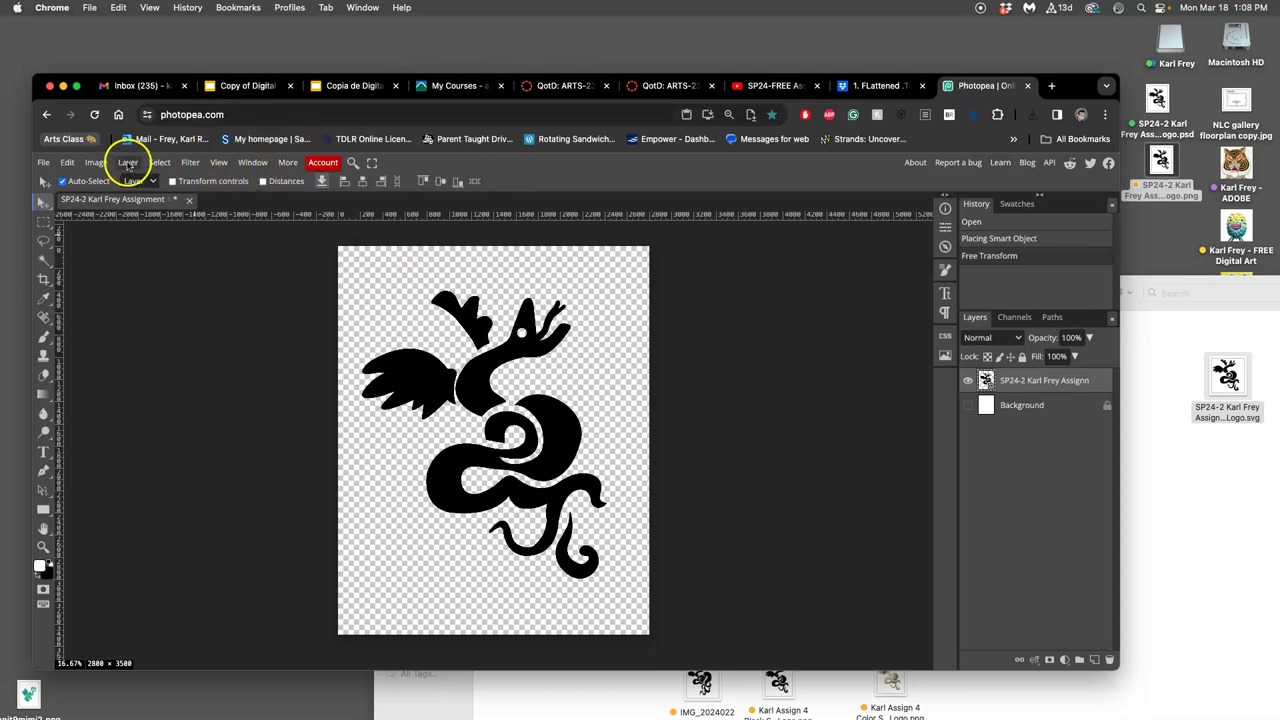
Flatten all layers of the logo onto the white background.
{"action": "left_click", "coordinate": [127, 163]}
{"action": "left_click", "coordinate": [128, 163]}
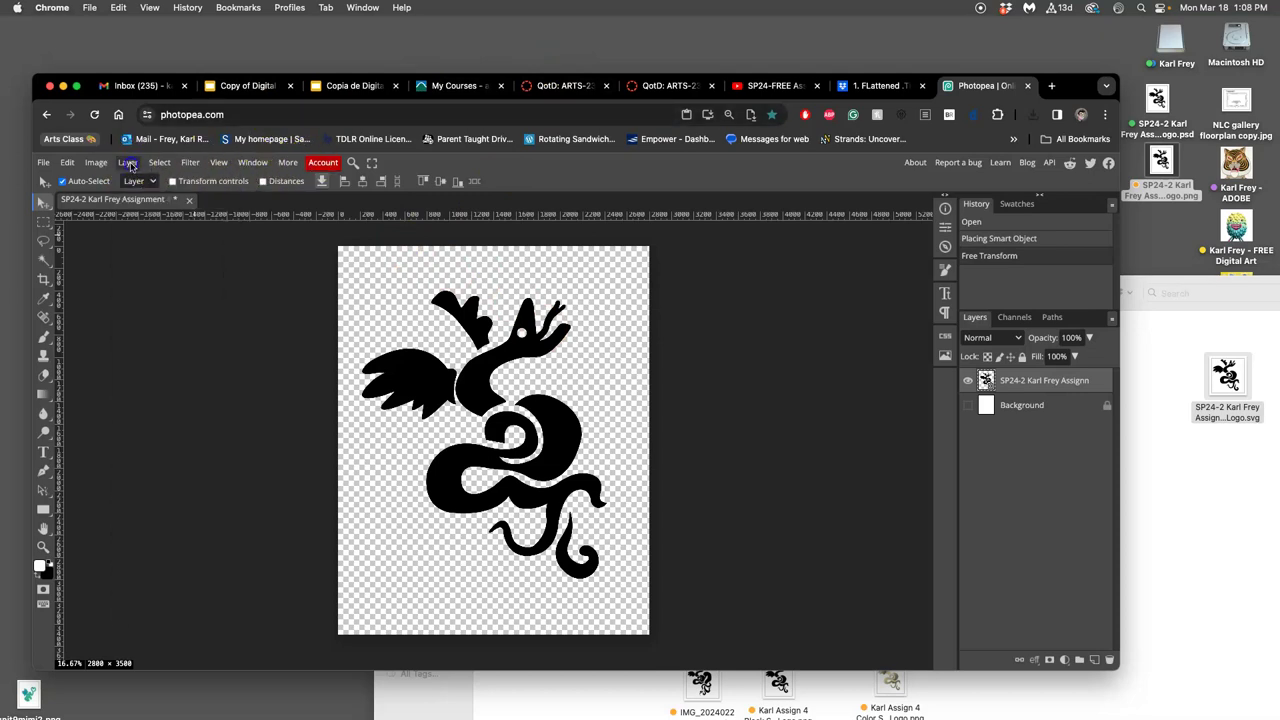
{"action": "left_click", "coordinate": [183, 316]}
{"action": "left_click", "coordinate": [128, 163]}
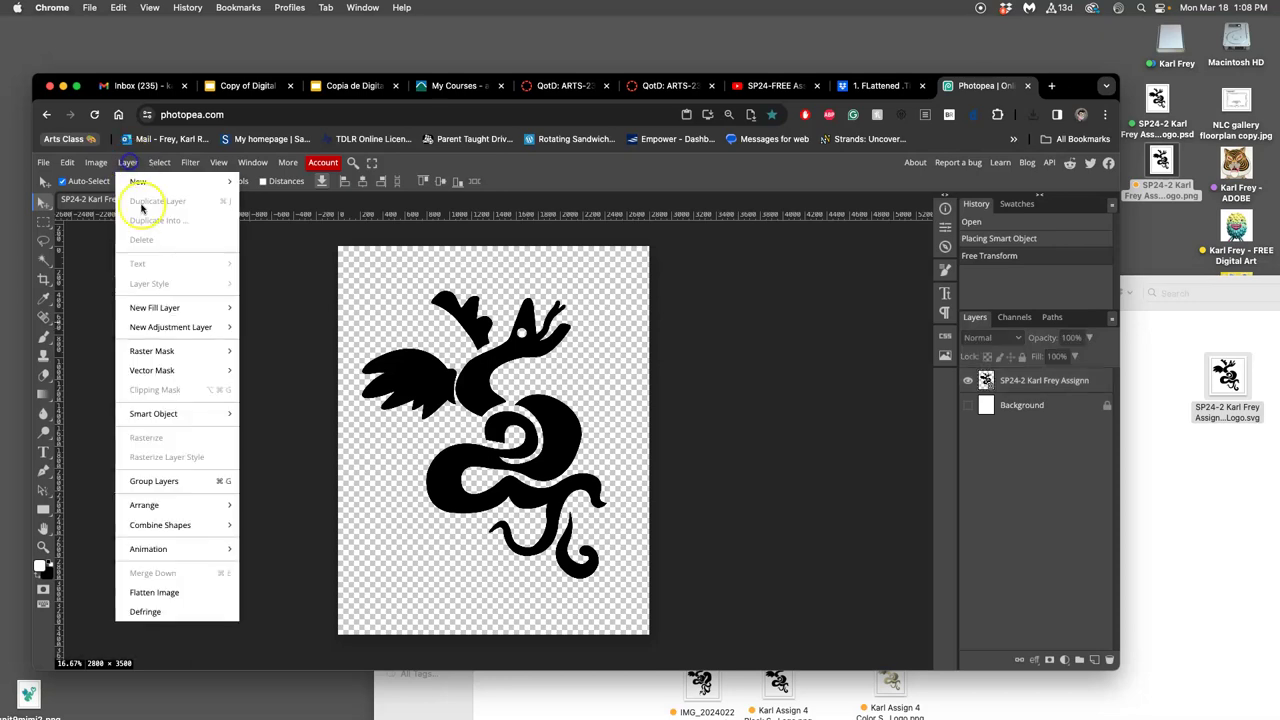
{"action": "left_click", "coordinate": [154, 592]}
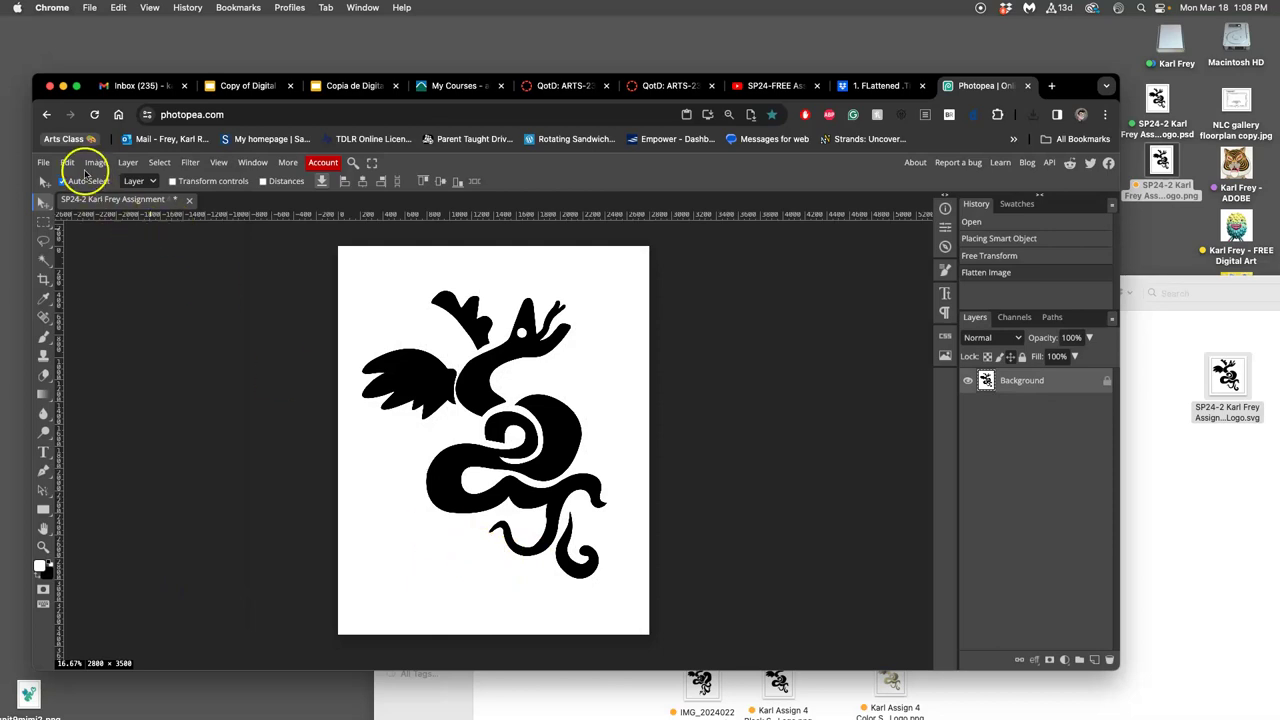
Export the flattened logo as a TIFF with the file name prefixed PR-.
{"action": "left_click", "coordinate": [44, 163]}
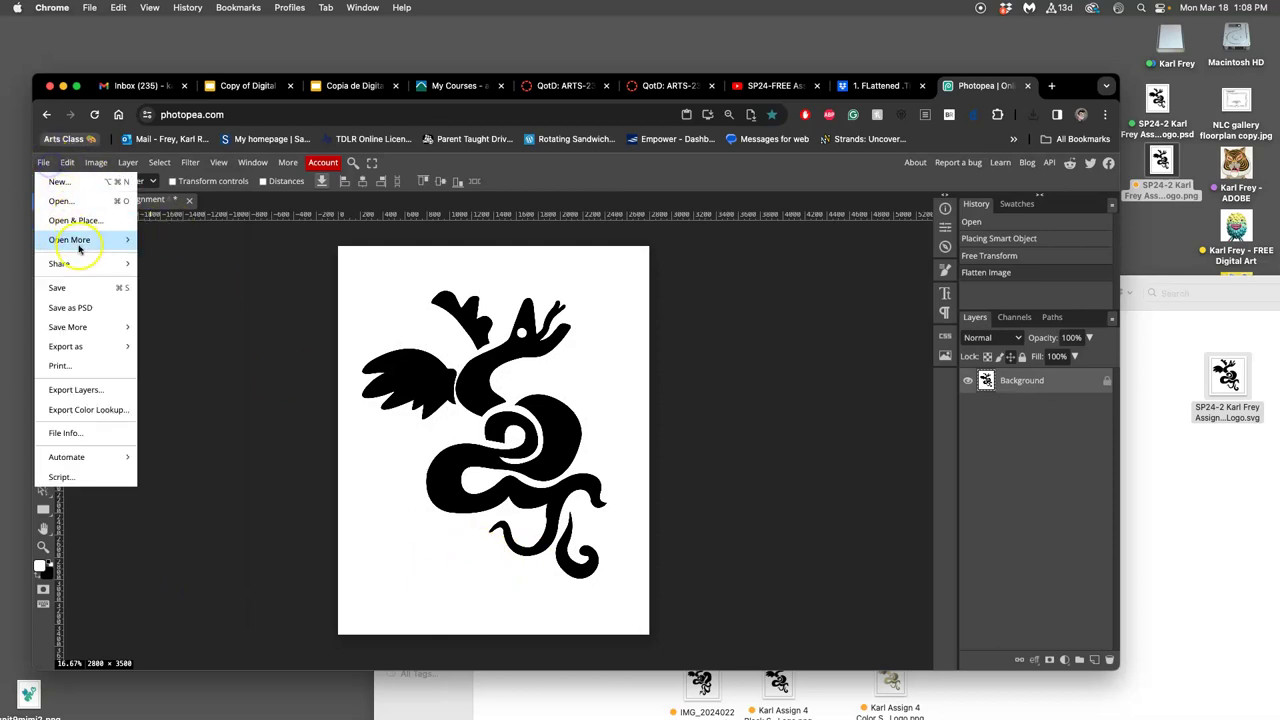
{"action": "mouse_move", "coordinate": [75, 346]}
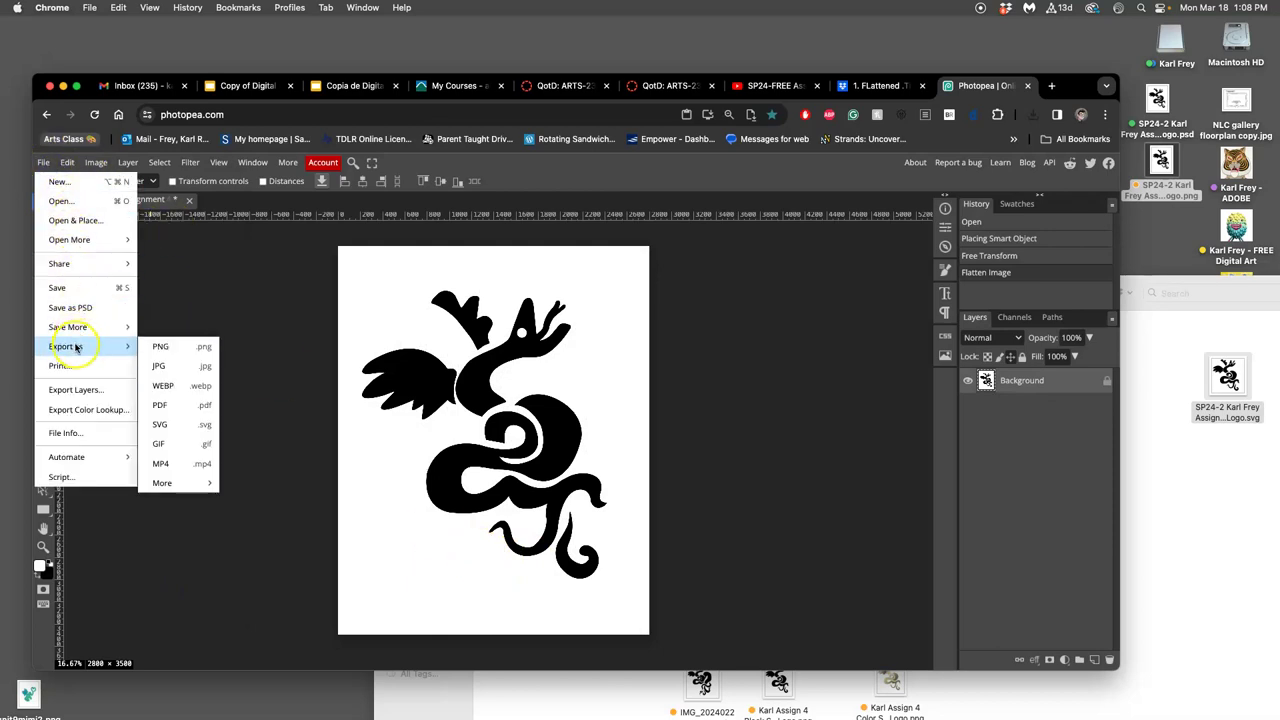
{"action": "mouse_move", "coordinate": [165, 485]}
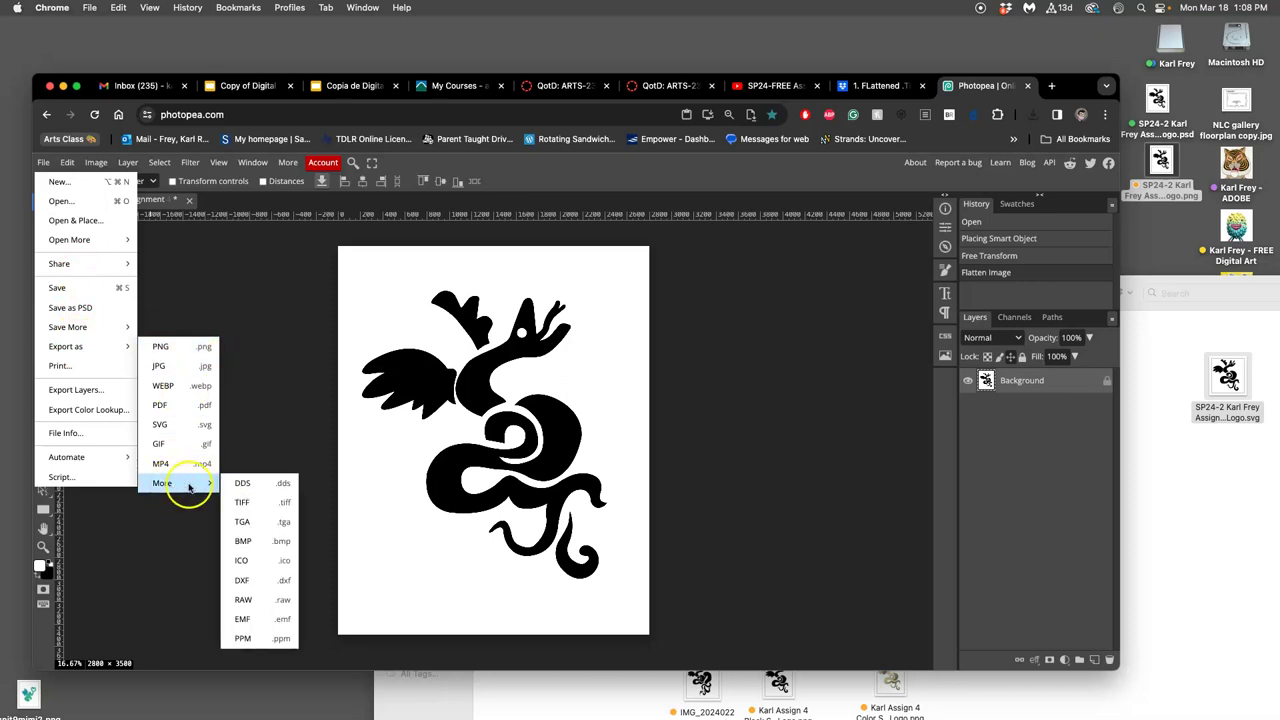
{"action": "left_click", "coordinate": [244, 503]}
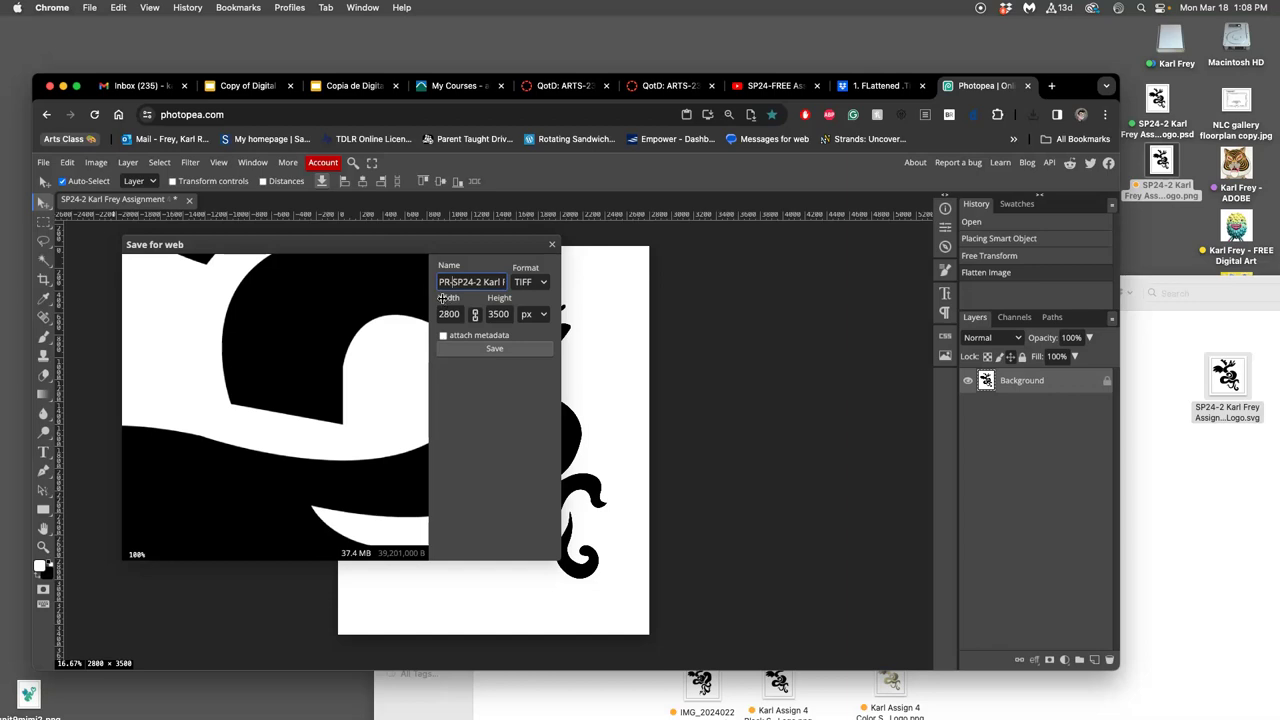
{"action": "left_click", "coordinate": [489, 348]}
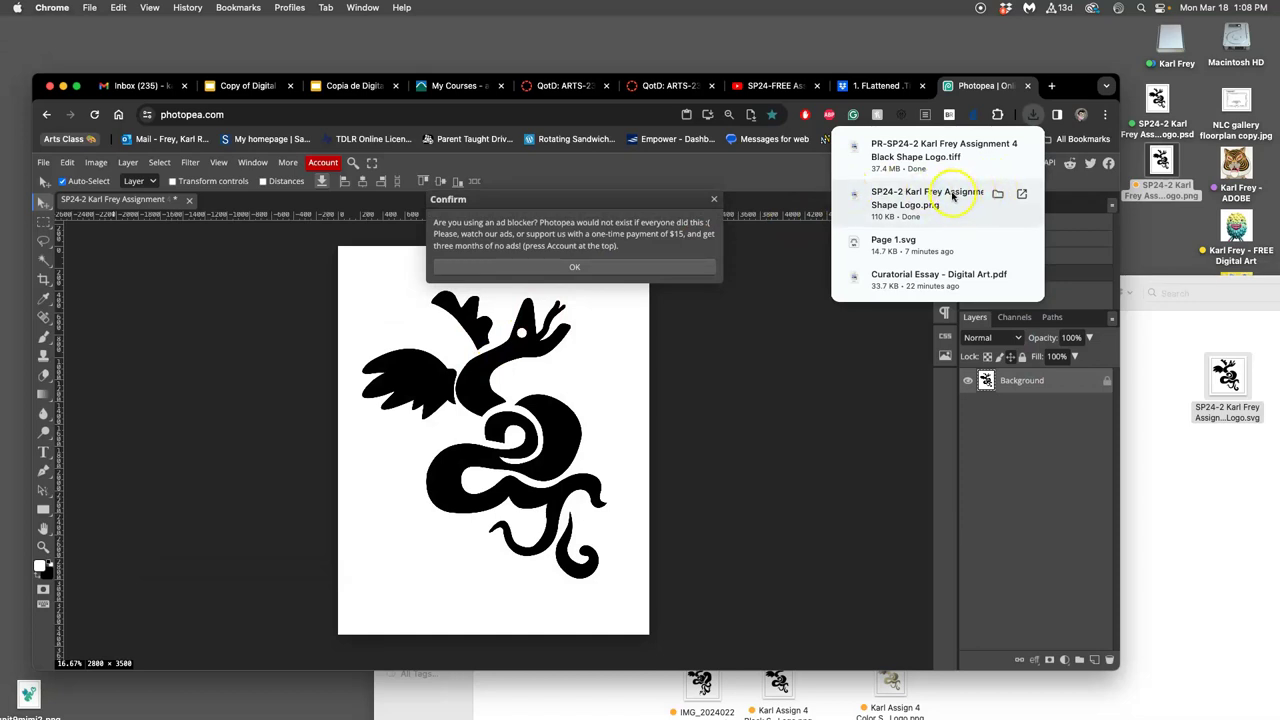
Move the downloaded PR TIFF onto the desktop and give it a purple tag.
{"action": "left_click", "coordinate": [715, 200]}
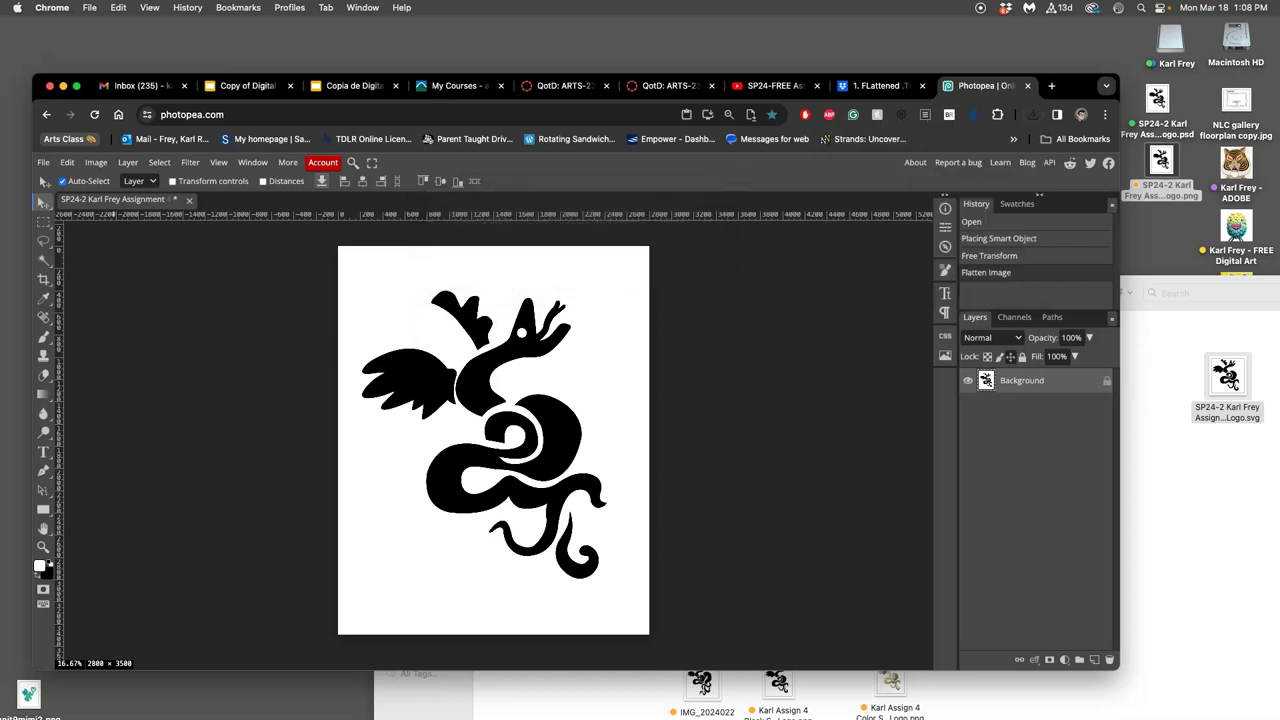
{"action": "left_click", "coordinate": [18, 568]}
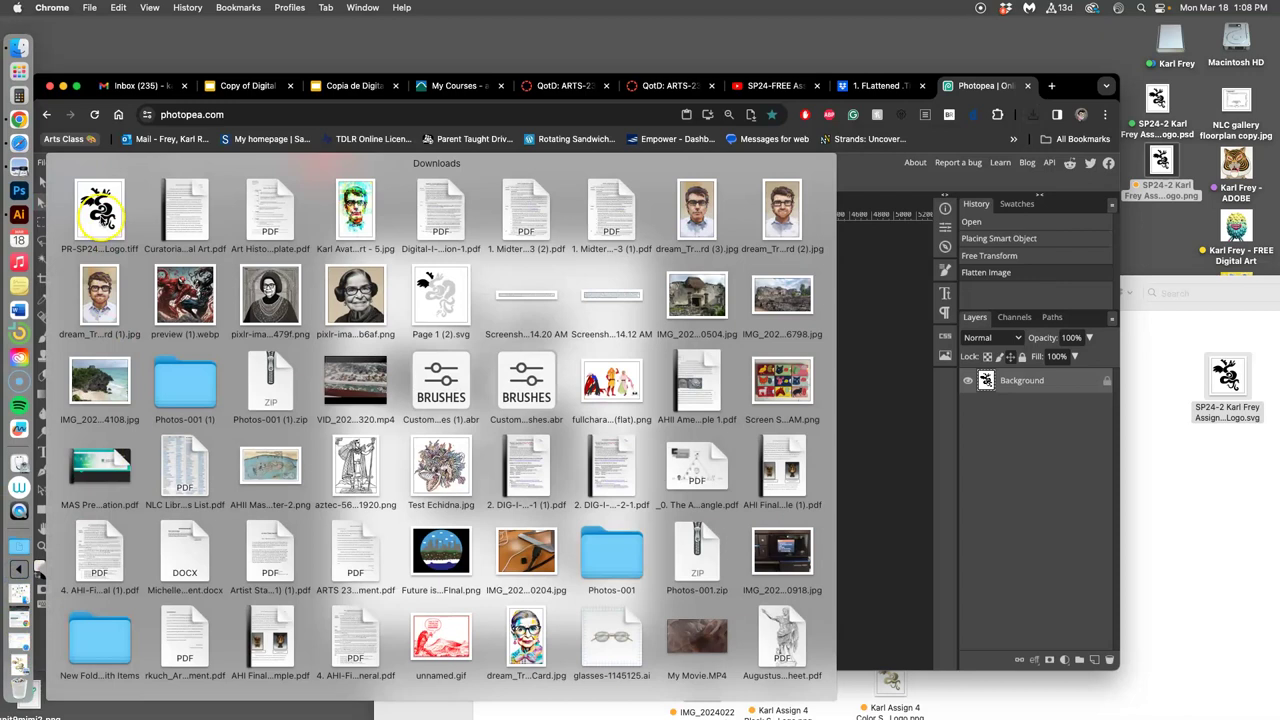
{"action": "left_click_drag", "start_coordinate": [100, 210], "coordinate": [1158, 232]}
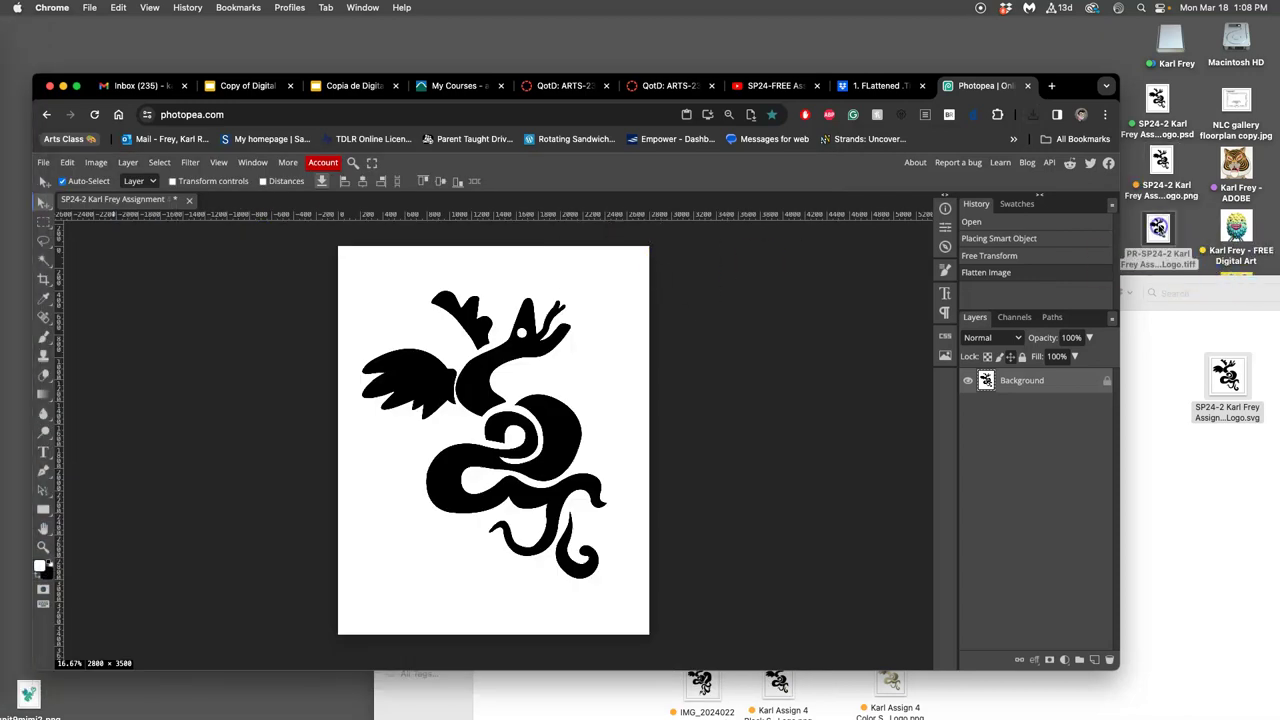
{"action": "right_click", "coordinate": [1160, 224]}
{"action": "left_click", "coordinate": [931, 422]}
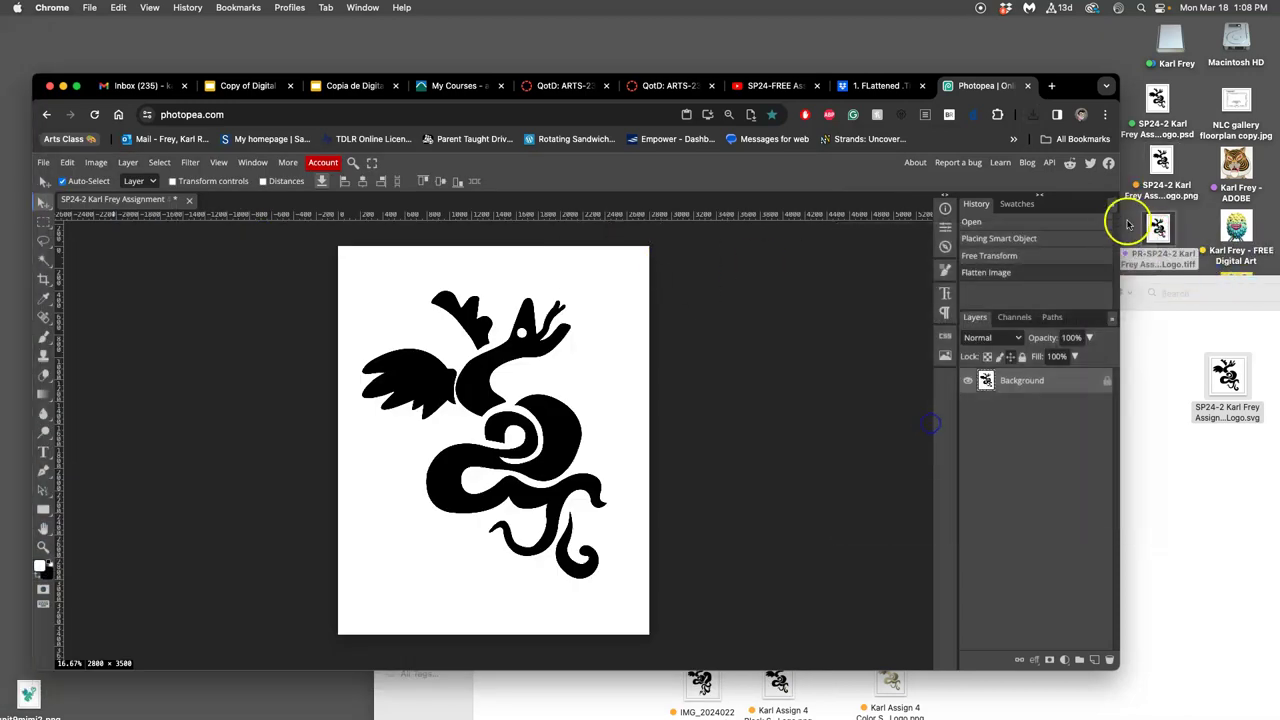
{"action": "left_click", "coordinate": [1184, 228]}
Gather the PSD, PNG and TIFF logo files at the desktop centre and open the PNG.
{"action": "key", "text": "F11"}
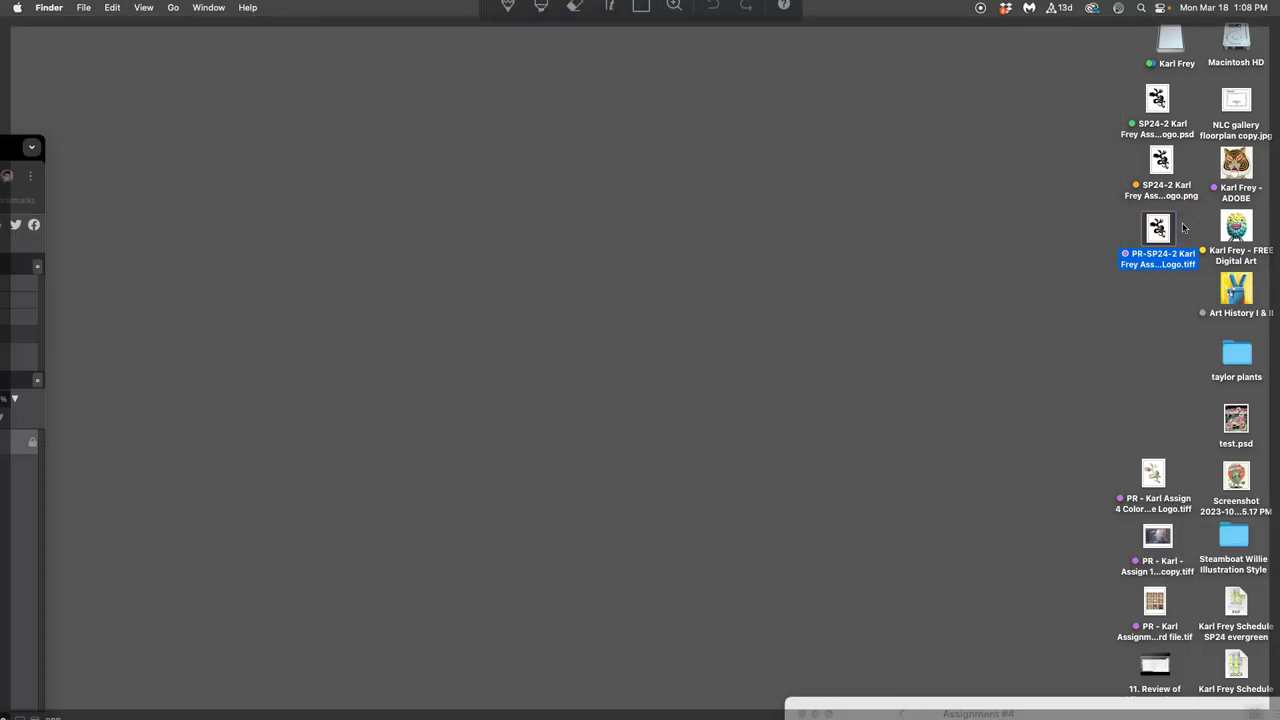
{"action": "left_click_drag", "start_coordinate": [1131, 111], "coordinate": [616, 366]}
{"action": "left_click", "coordinate": [689, 365]}
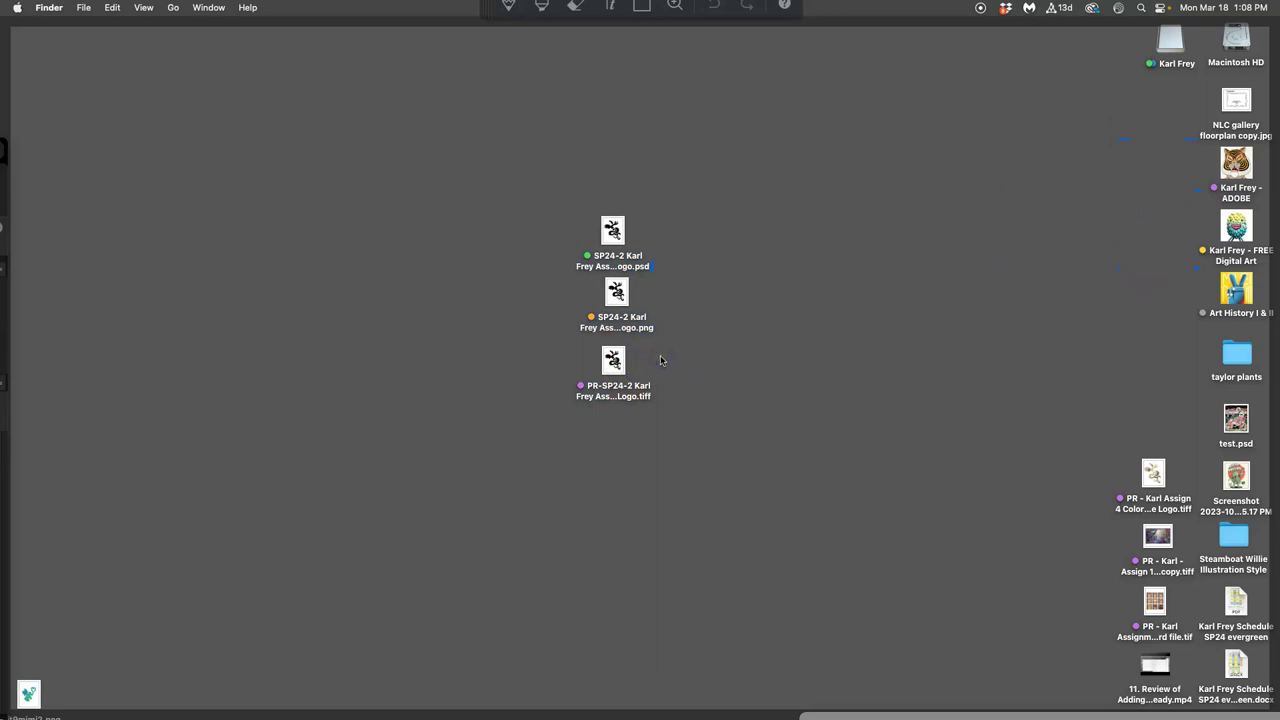
{"action": "left_click_drag", "start_coordinate": [620, 229], "coordinate": [618, 216]}
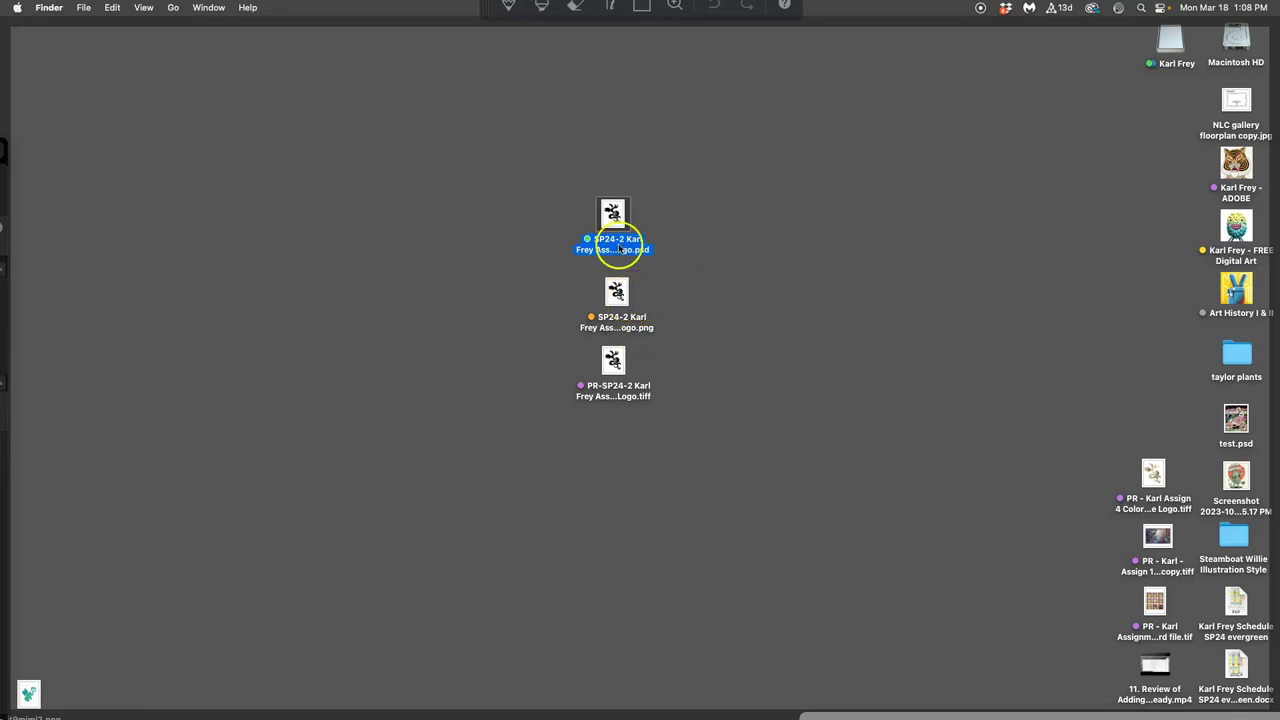
{"action": "left_click_drag", "start_coordinate": [617, 289], "coordinate": [611, 284]}
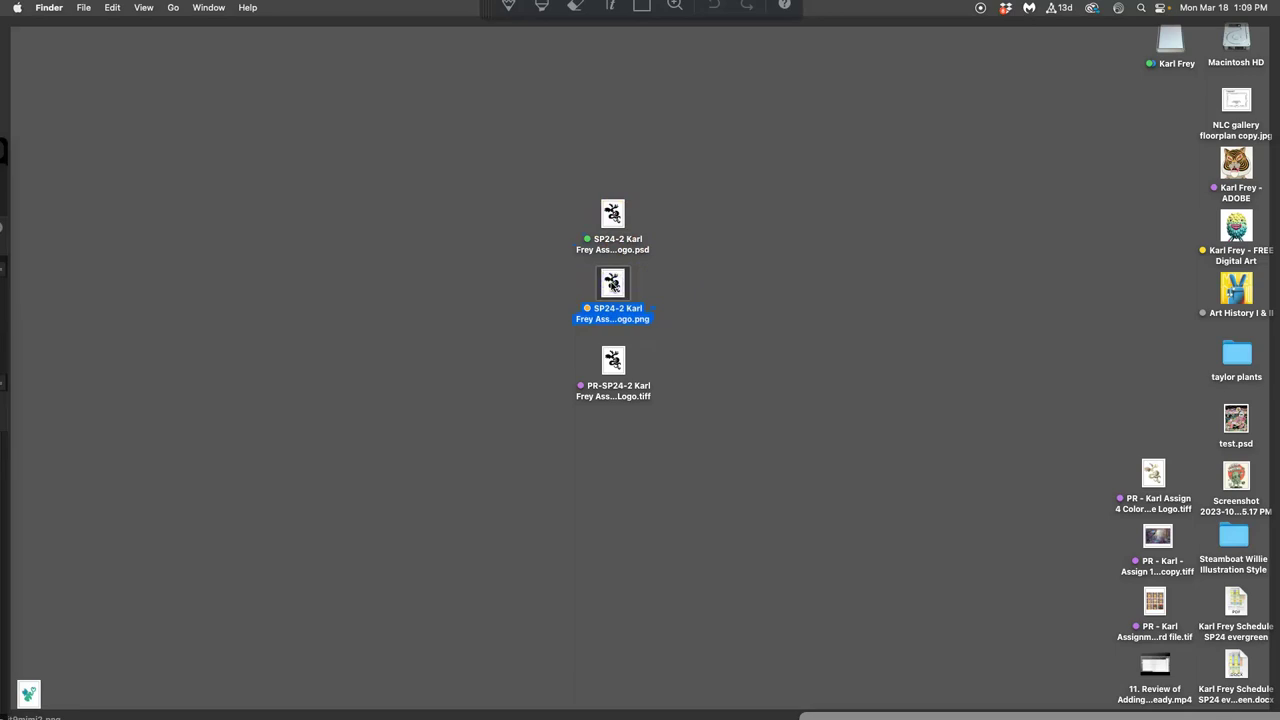
{"action": "double_click", "coordinate": [616, 285]}
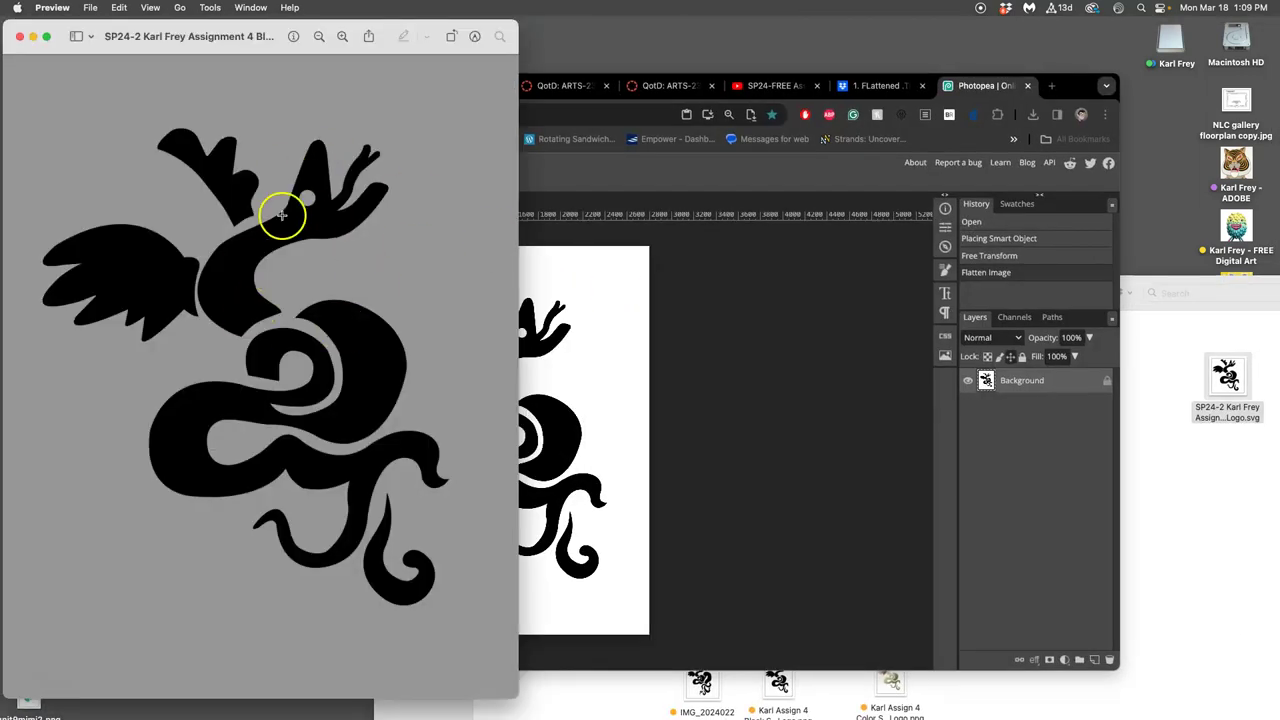
Close the PNG preview and open the PR logo TIFF in Preview.
{"action": "left_click", "coordinate": [22, 44]}
{"action": "left_click", "coordinate": [26, 50]}
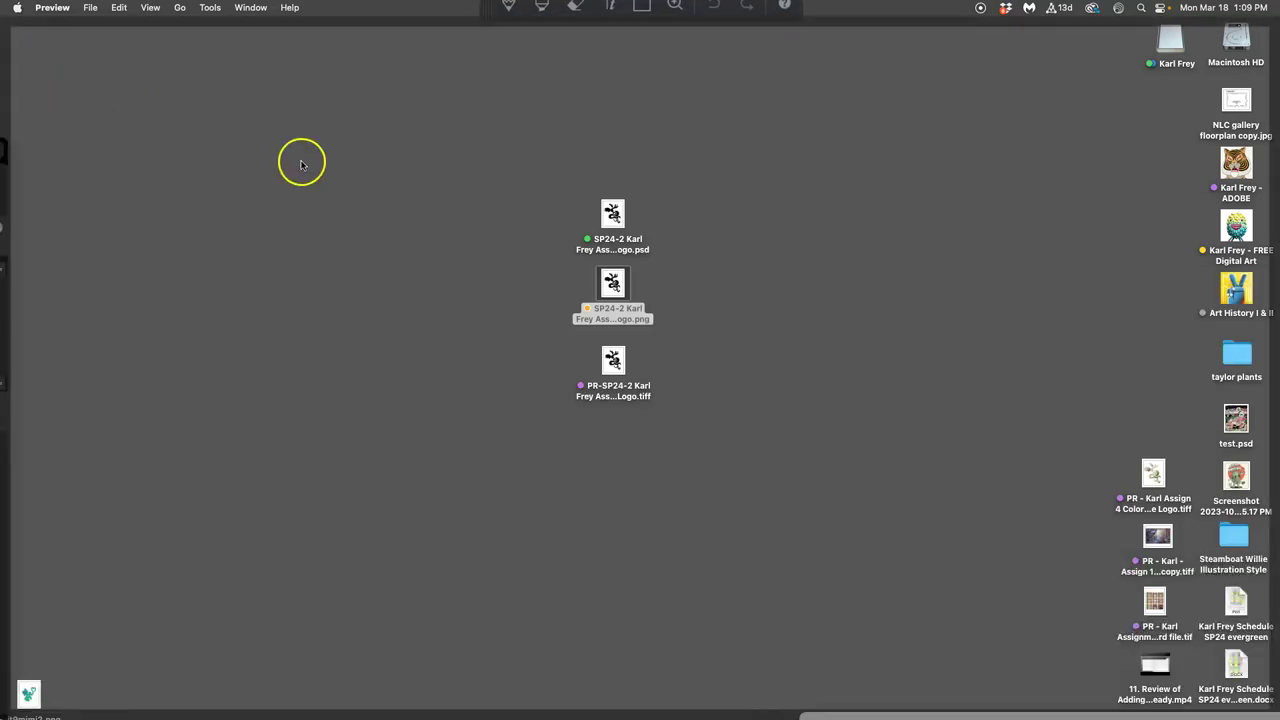
{"action": "left_click", "coordinate": [618, 297]}
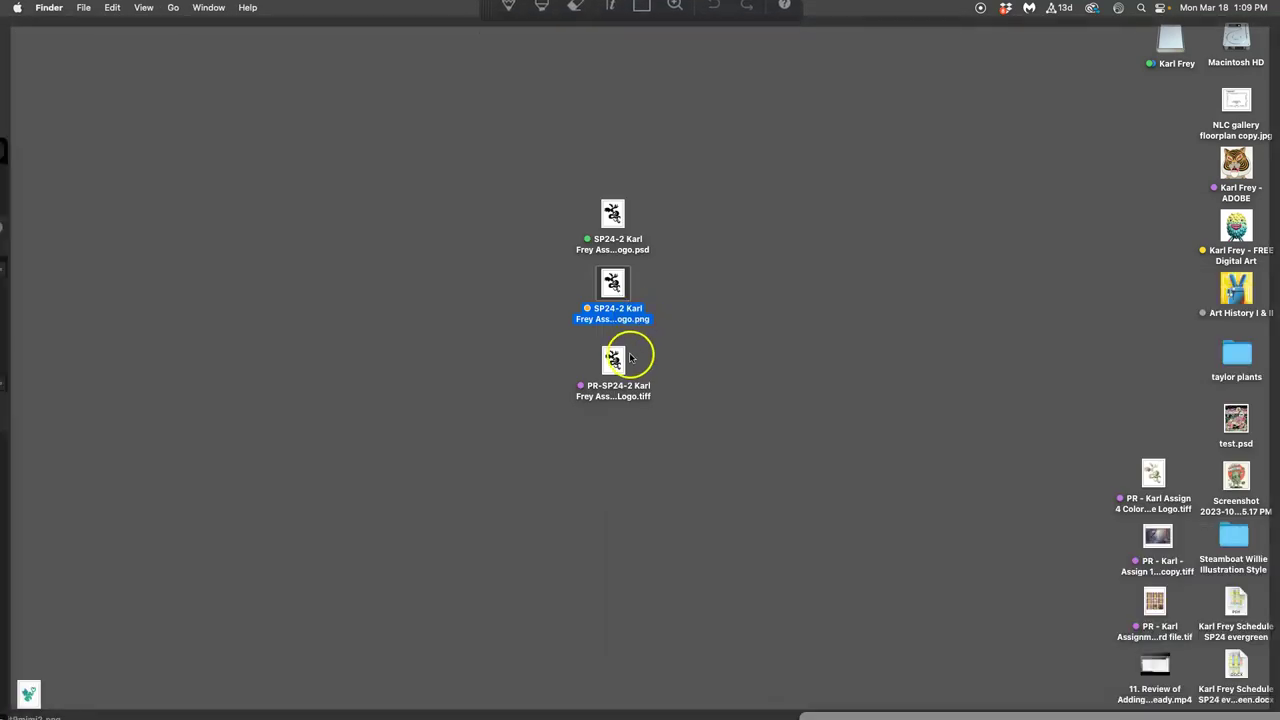
{"action": "left_click_drag", "start_coordinate": [629, 357], "coordinate": [620, 348]}
{"action": "double_click", "coordinate": [612, 347]}
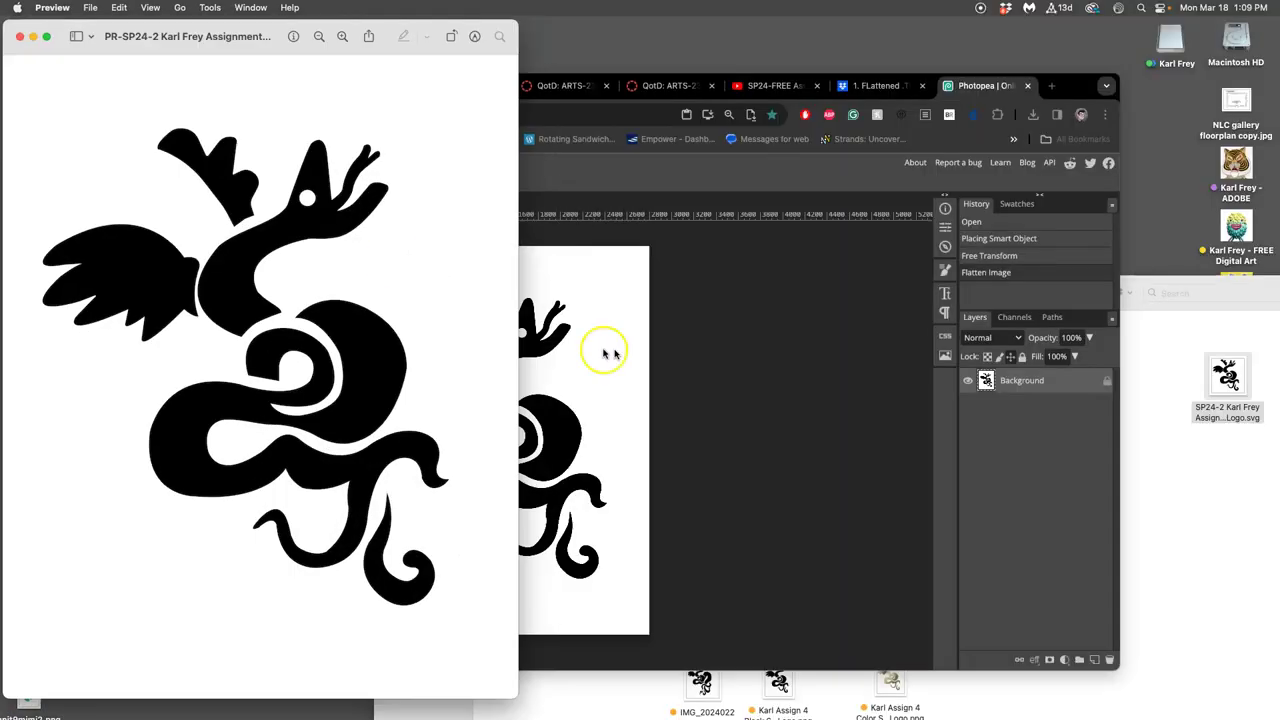
Zoom in to inspect the TIFF artwork's edges, then zoom back out to fit.
{"action": "key", "text": "super+plus"}
{"action": "key", "text": "super+plus"}
{"action": "key", "text": "super+plus"}
{"action": "key", "text": "super+plus"}
{"action": "key", "text": "super+plus"}
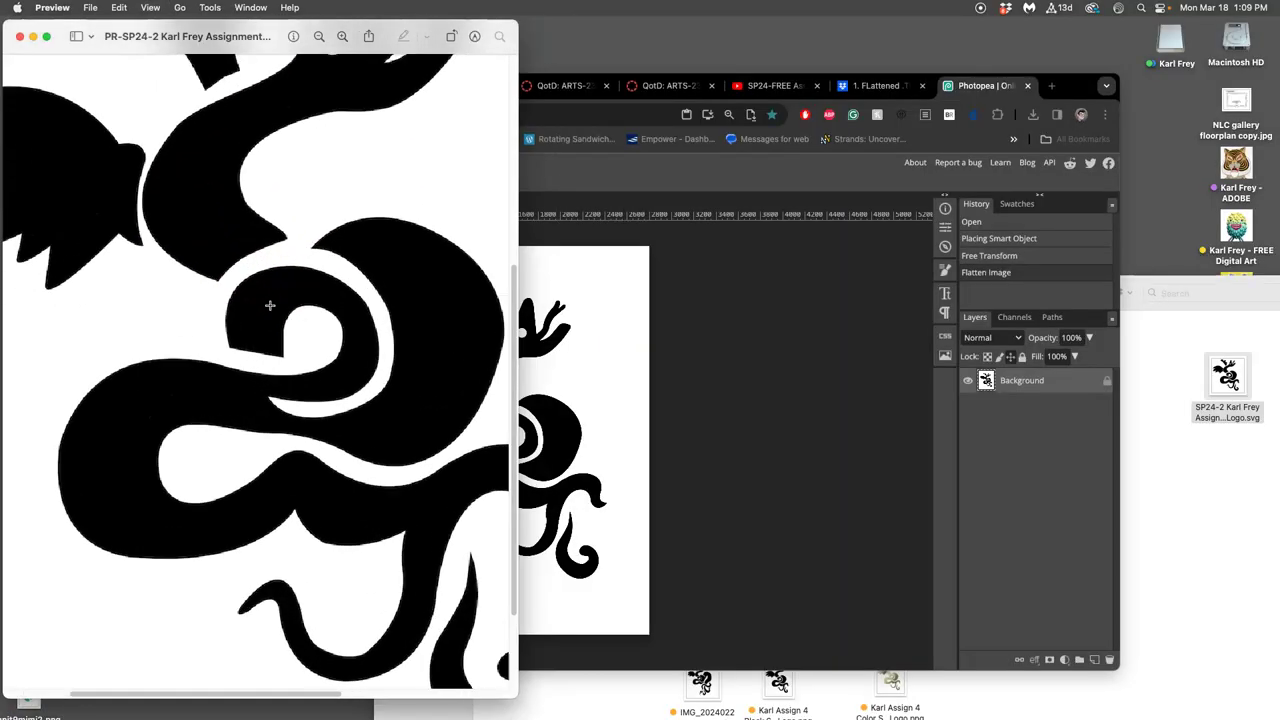
{"action": "scroll", "coordinate": [329, 298], "scroll_direction": "up", "scroll_amount": 10}
{"action": "scroll", "coordinate": [331, 300], "scroll_direction": "right", "scroll_amount": 3}
{"action": "scroll", "coordinate": [330, 300], "scroll_direction": "up", "scroll_amount": 5}
{"action": "scroll", "coordinate": [330, 300], "scroll_direction": "right", "scroll_amount": 3}
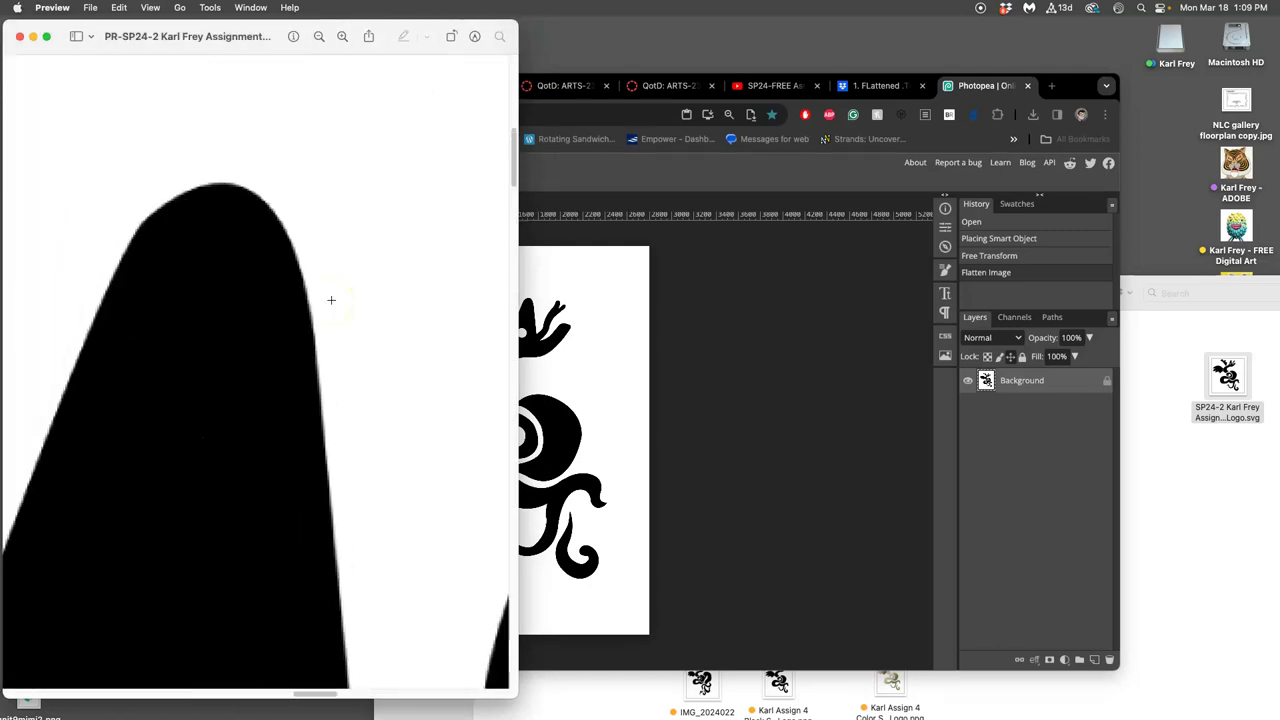
{"action": "key", "text": "super+minus"}
{"action": "key", "text": "super+minus"}
{"action": "key", "text": "super+minus"}
{"action": "key", "text": "super+minus"}
{"action": "key", "text": "super+minus"}
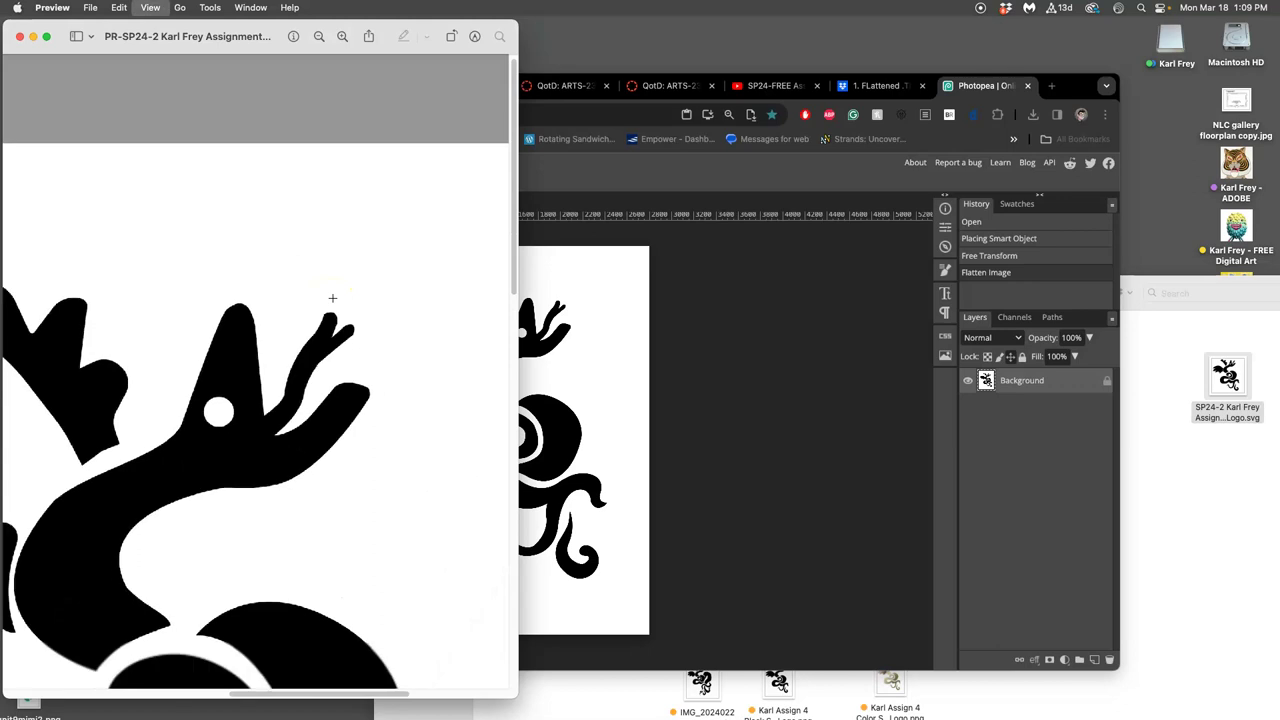
Close Preview and bring Chrome to the front.
{"action": "left_click", "coordinate": [357, 339]}
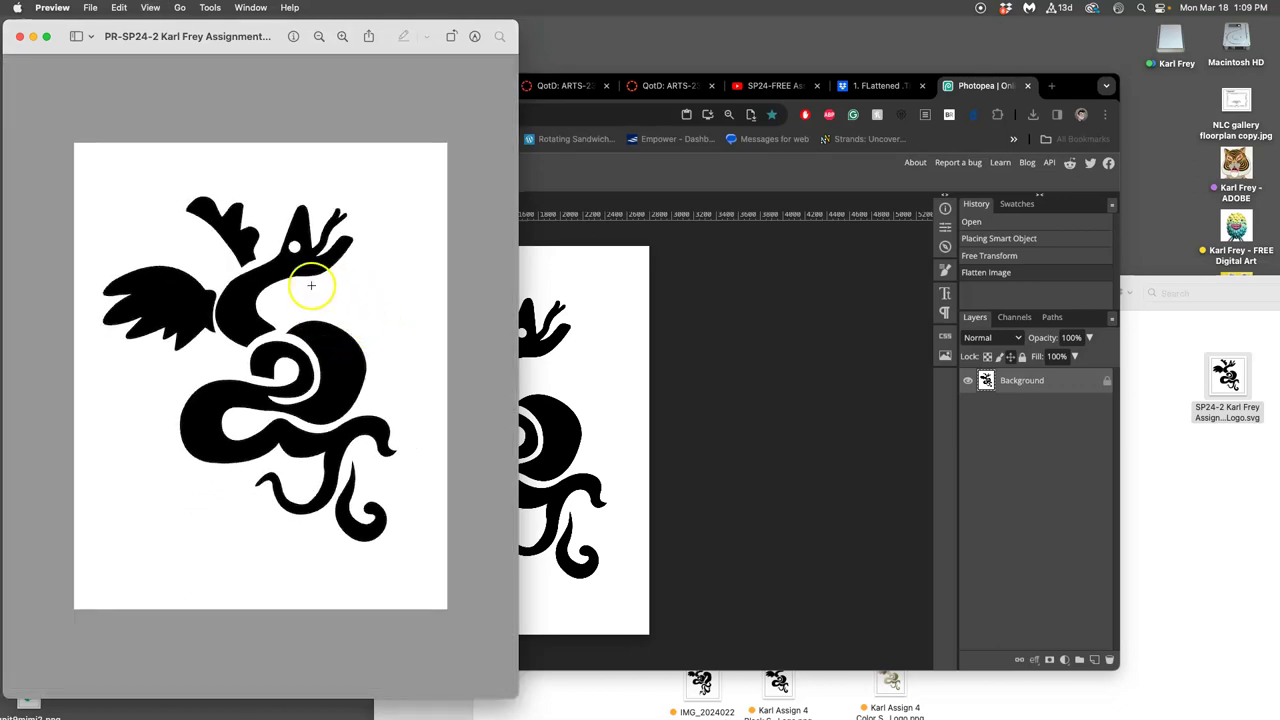
{"action": "left_click", "coordinate": [20, 37]}
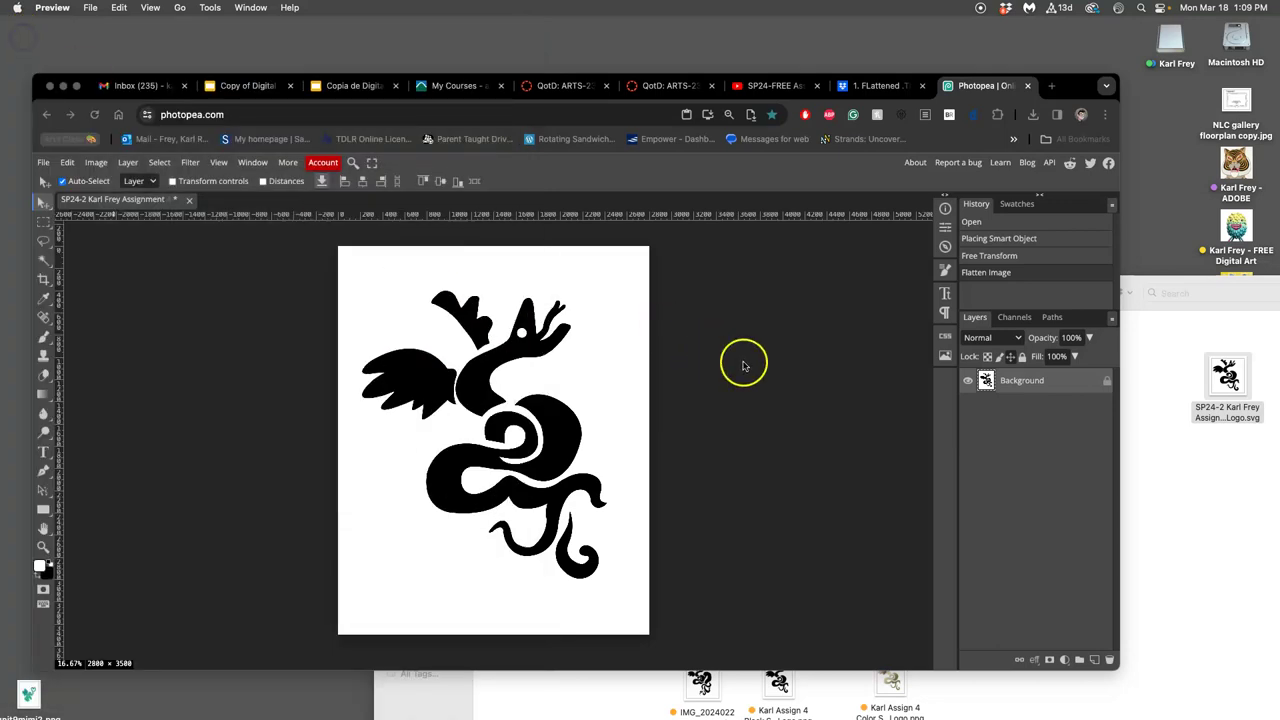
{"action": "left_click", "coordinate": [743, 366]}
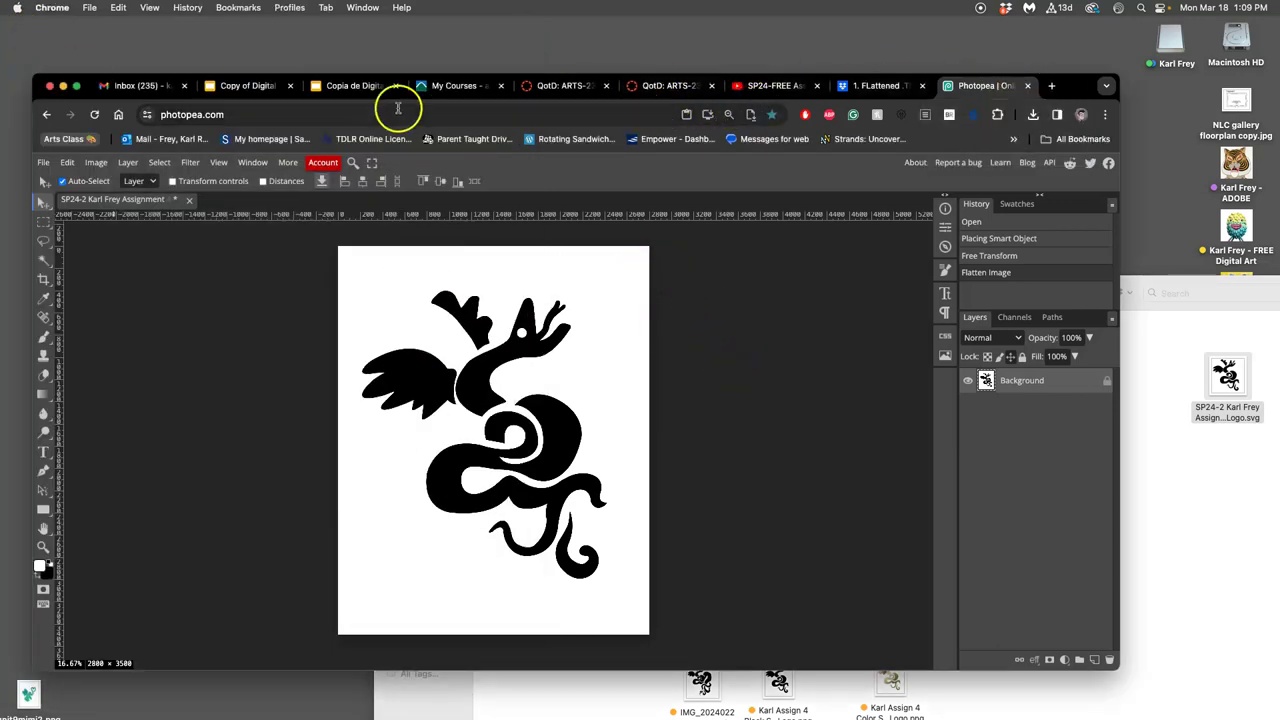
Look over the Canvas course home page, then switch to the Dropbox print files tab.
{"action": "left_click", "coordinate": [576, 85]}
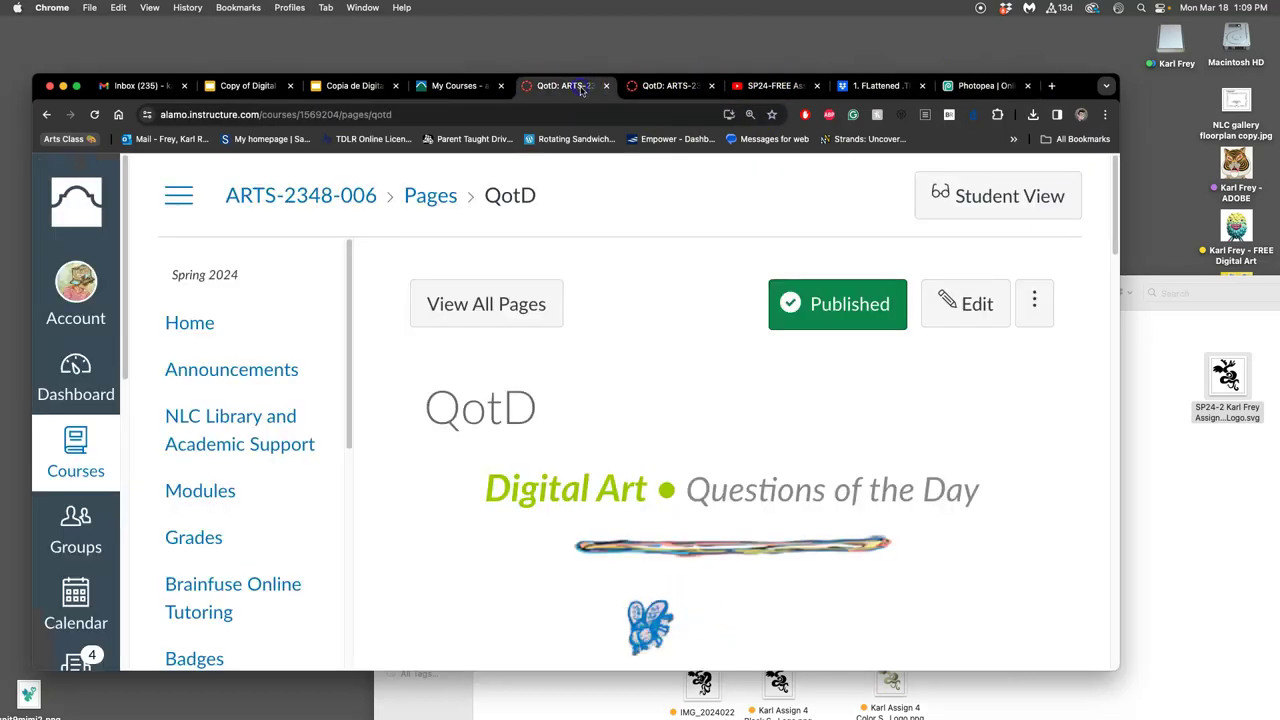
{"action": "left_click", "coordinate": [175, 326]}
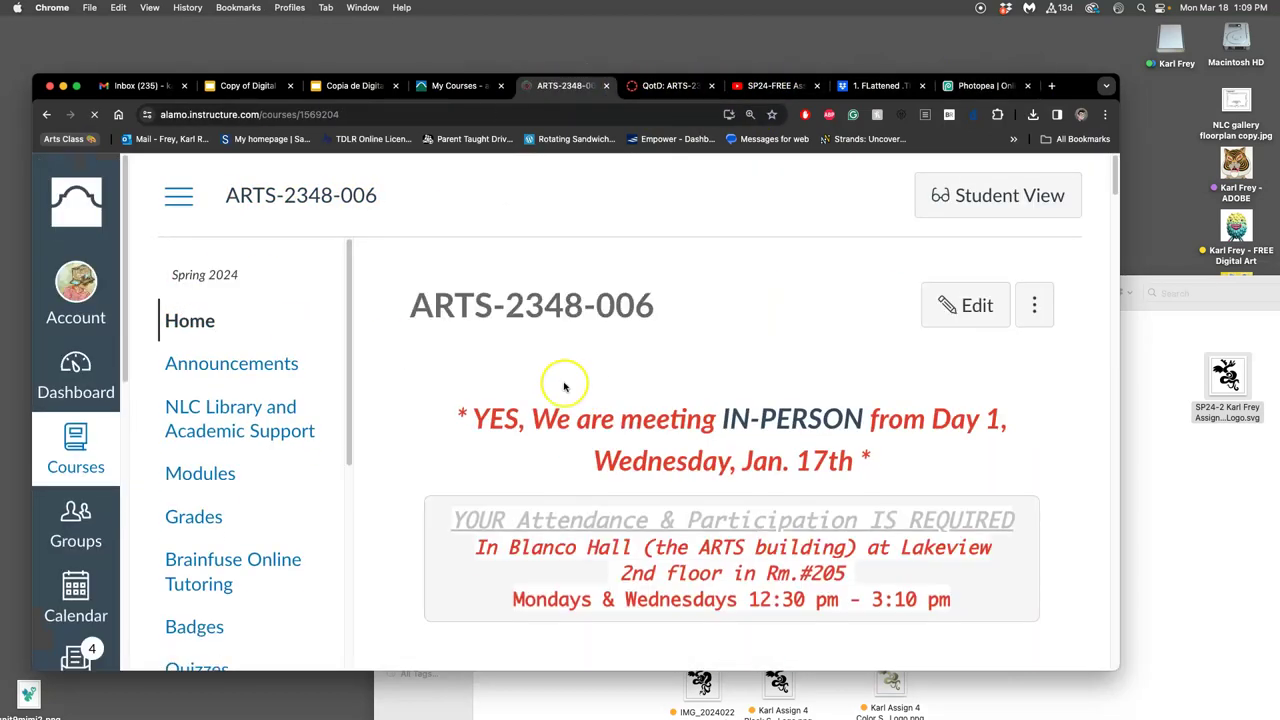
{"action": "scroll", "coordinate": [593, 412], "scroll_direction": "down", "scroll_amount": 15}
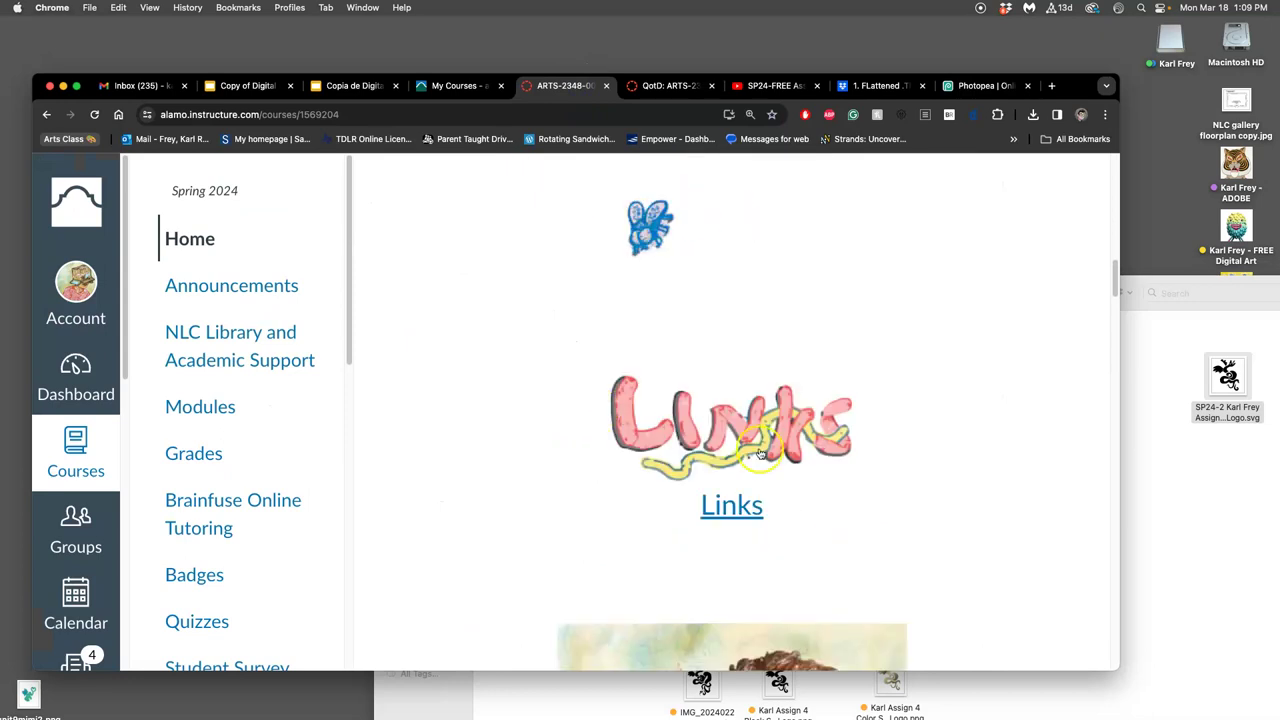
{"action": "left_click", "coordinate": [888, 90]}
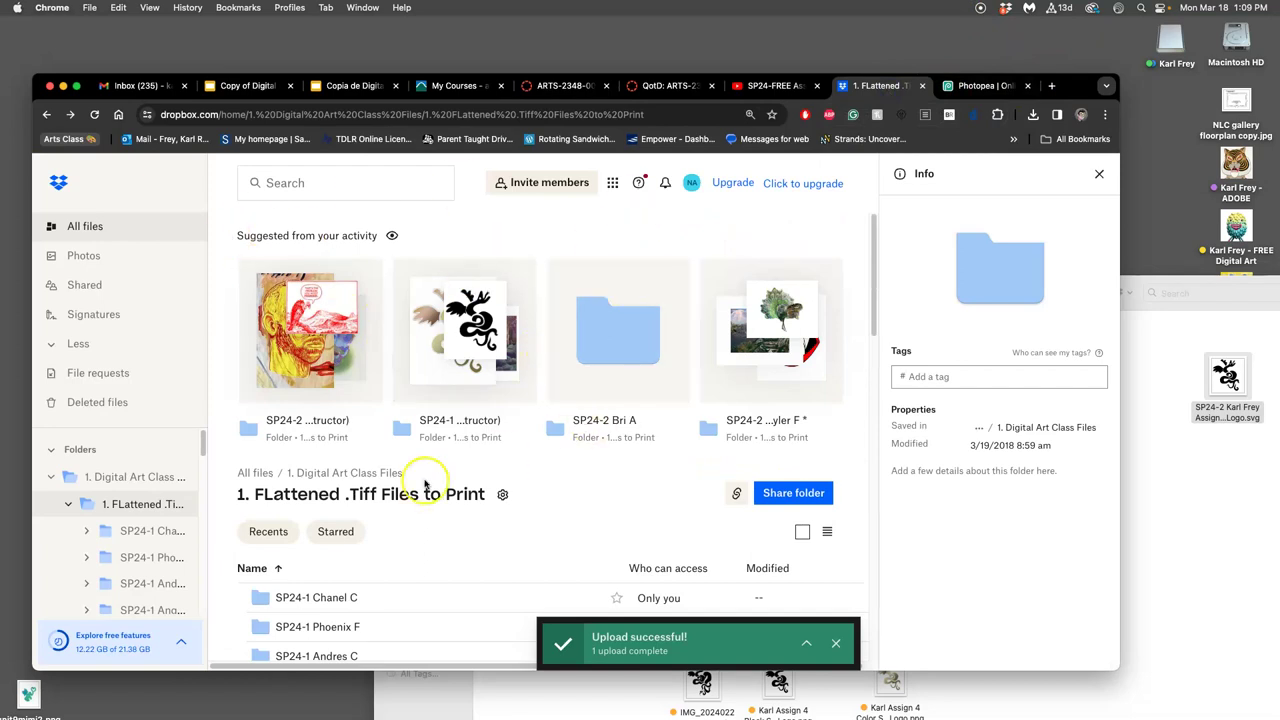
Navigate to All files > 1. Digital Art Class Files > 1. FLattened .Tiff Files to Print.
{"action": "left_click", "coordinate": [254, 473]}
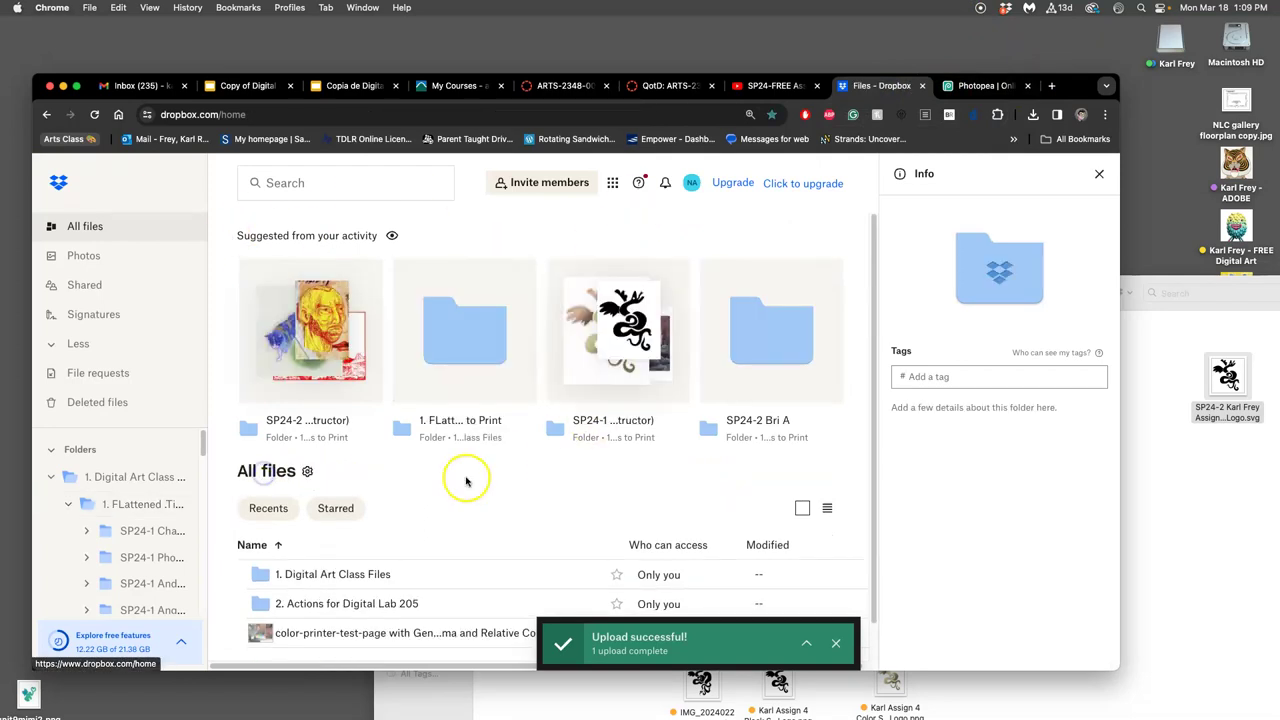
{"action": "left_click", "coordinate": [320, 576]}
{"action": "scroll", "coordinate": [538, 498], "scroll_direction": "down", "scroll_amount": 1}
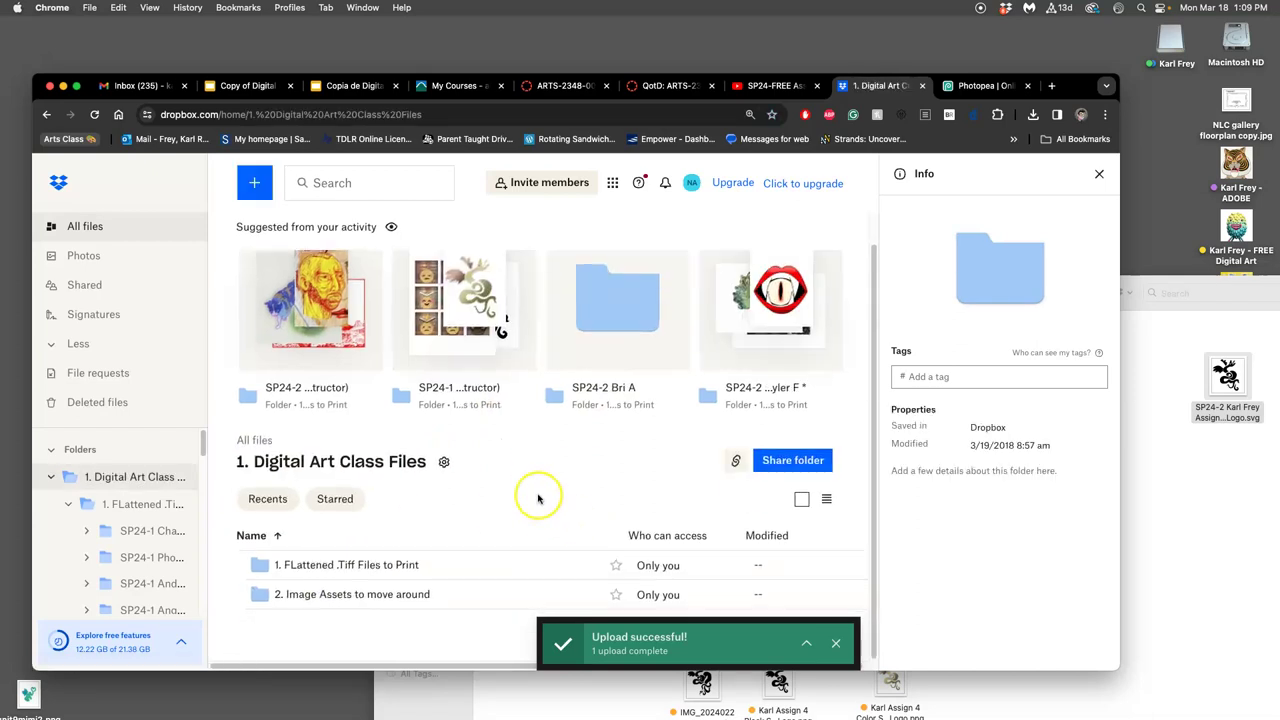
{"action": "left_click", "coordinate": [368, 575]}
Delete the misplaced student TIFF from the print files folder.
{"action": "scroll", "coordinate": [434, 526], "scroll_direction": "down", "scroll_amount": 5}
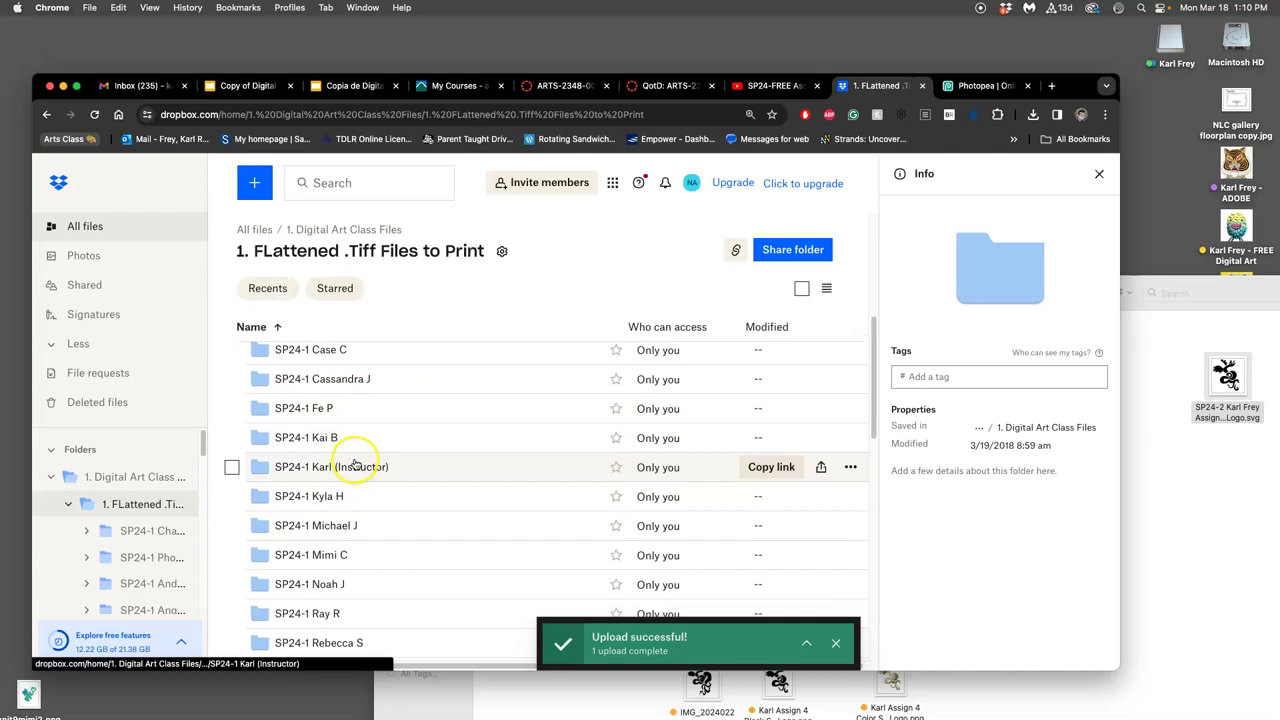
{"action": "scroll", "coordinate": [355, 466], "scroll_direction": "down", "scroll_amount": 10}
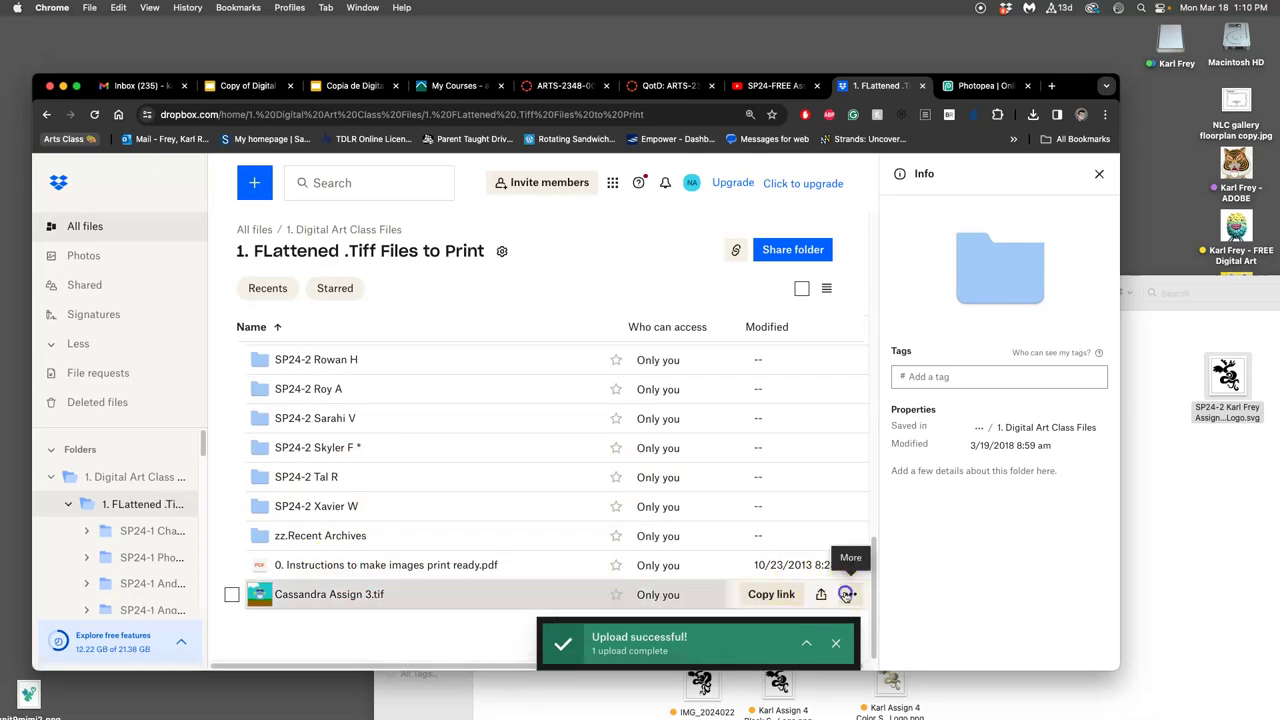
{"action": "left_click", "coordinate": [847, 594]}
{"action": "left_click", "coordinate": [886, 428]}
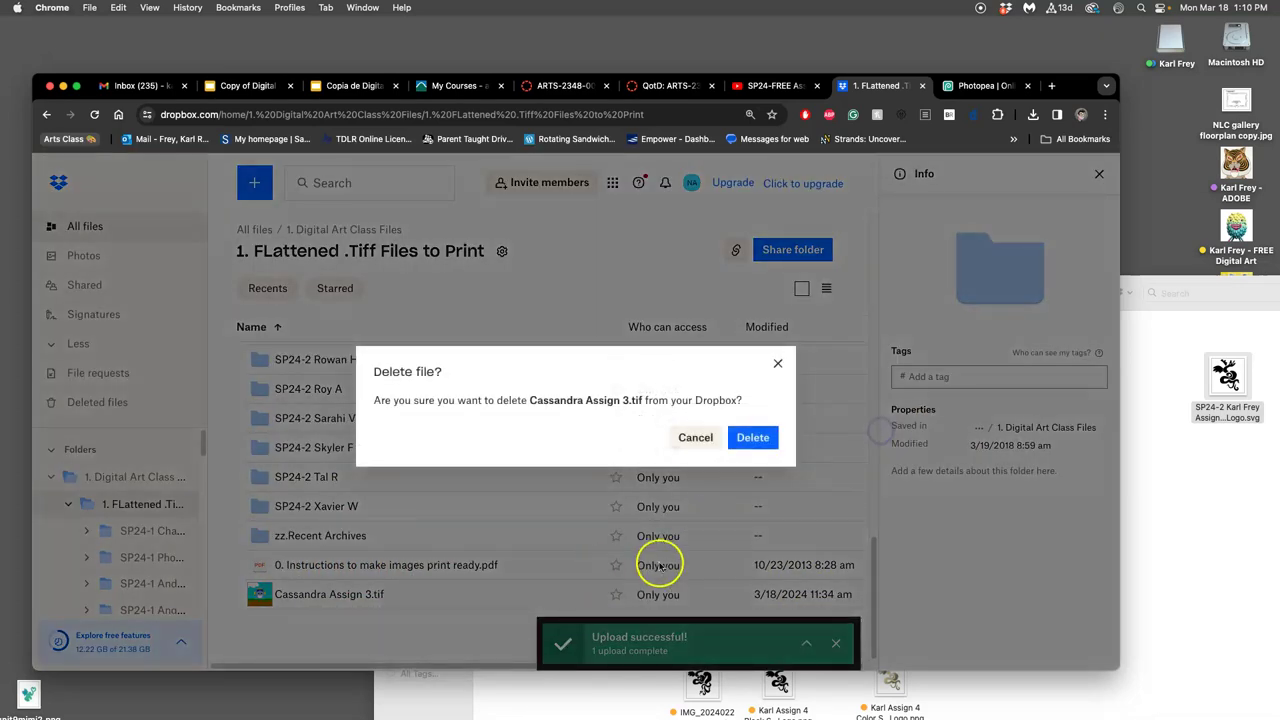
{"action": "left_click", "coordinate": [763, 441]}
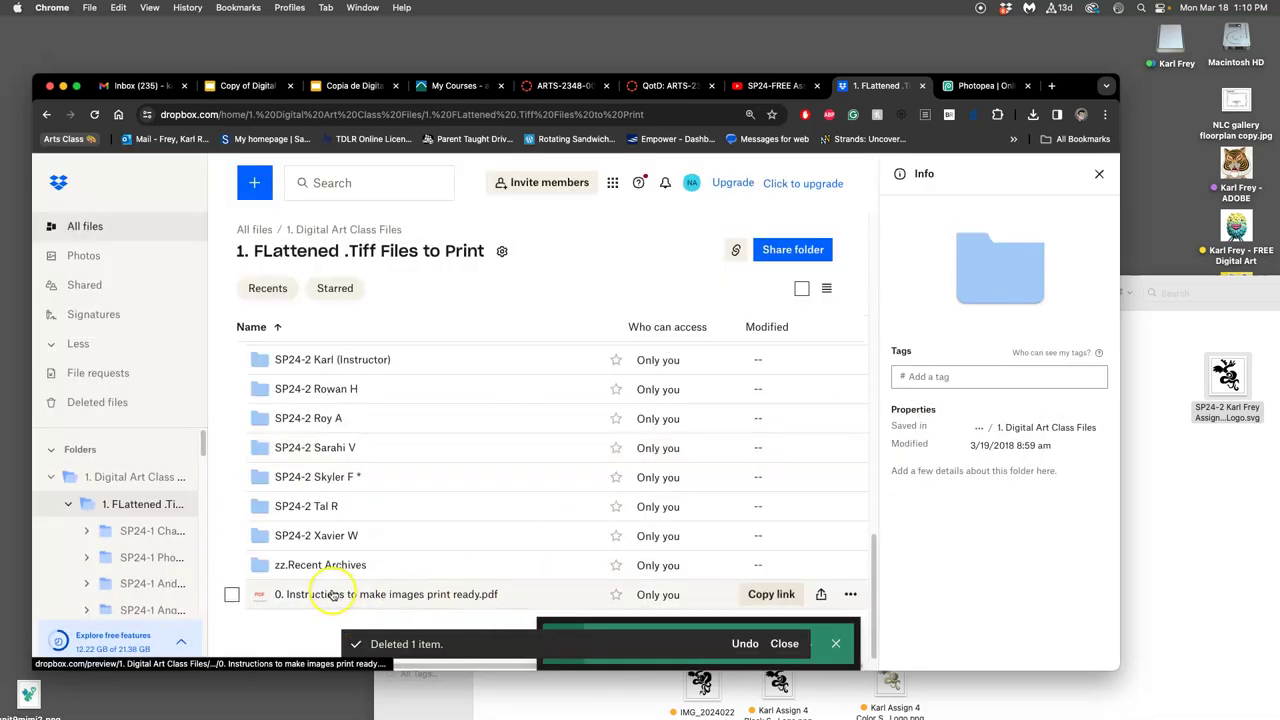
Check the instructor's and a student's SP24-2 folders and preview the print-ready instructions PDF.
{"action": "scroll", "coordinate": [318, 460], "scroll_direction": "up", "scroll_amount": 10}
{"action": "scroll", "coordinate": [318, 460], "scroll_direction": "down", "scroll_amount": 8}
{"action": "scroll", "coordinate": [318, 462], "scroll_direction": "down", "scroll_amount": 5}
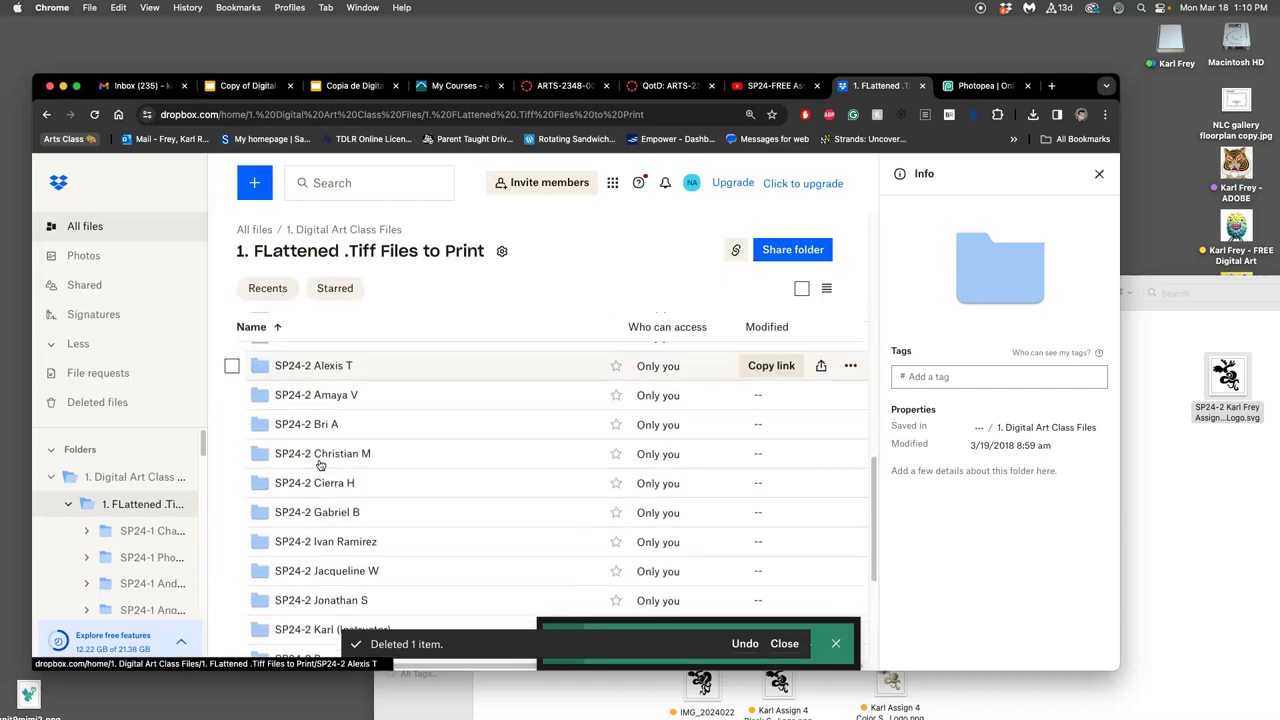
{"action": "scroll", "coordinate": [319, 464], "scroll_direction": "down", "scroll_amount": 2}
{"action": "left_click", "coordinate": [336, 531]}
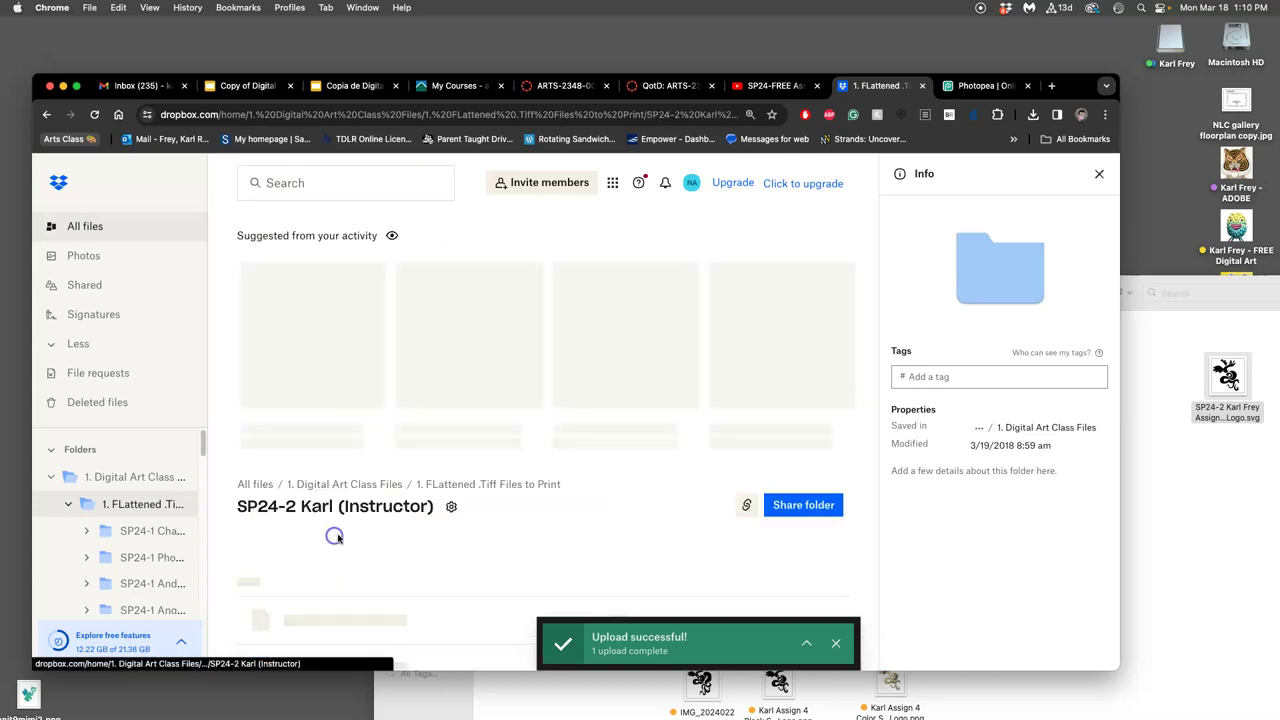
{"action": "scroll", "coordinate": [567, 490], "scroll_direction": "down", "scroll_amount": 5}
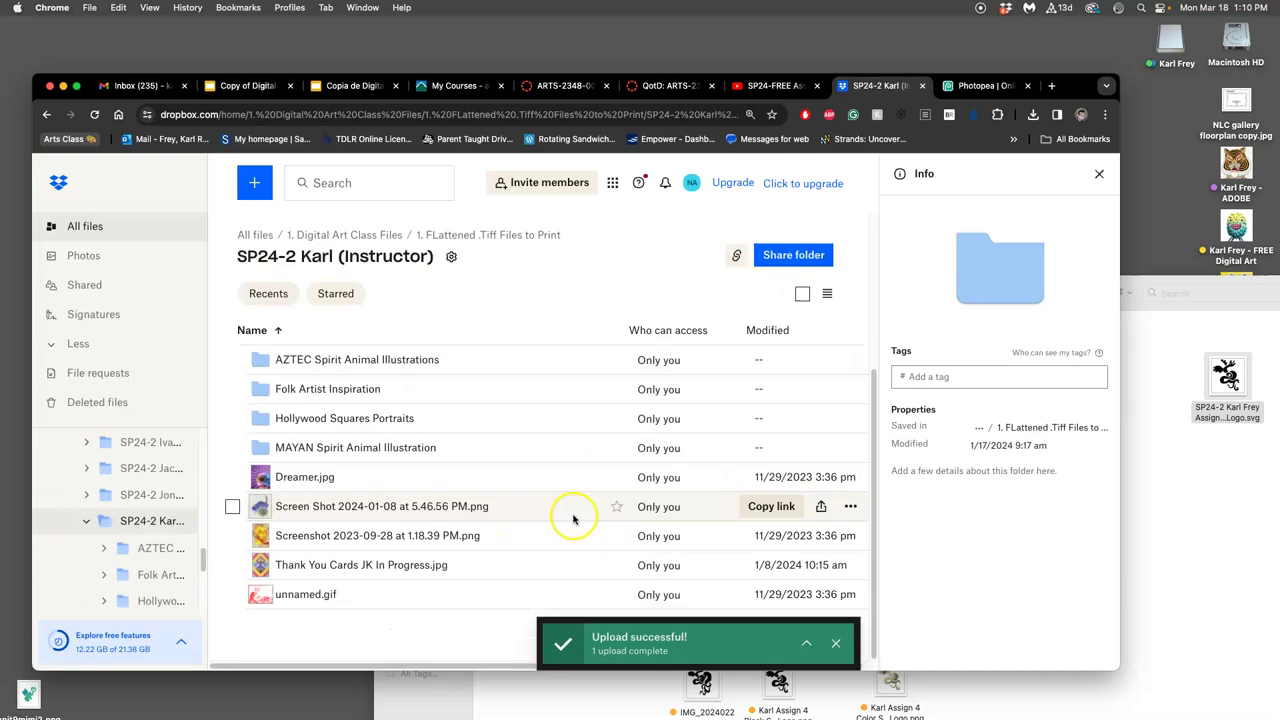
{"action": "left_click", "coordinate": [47, 114]}
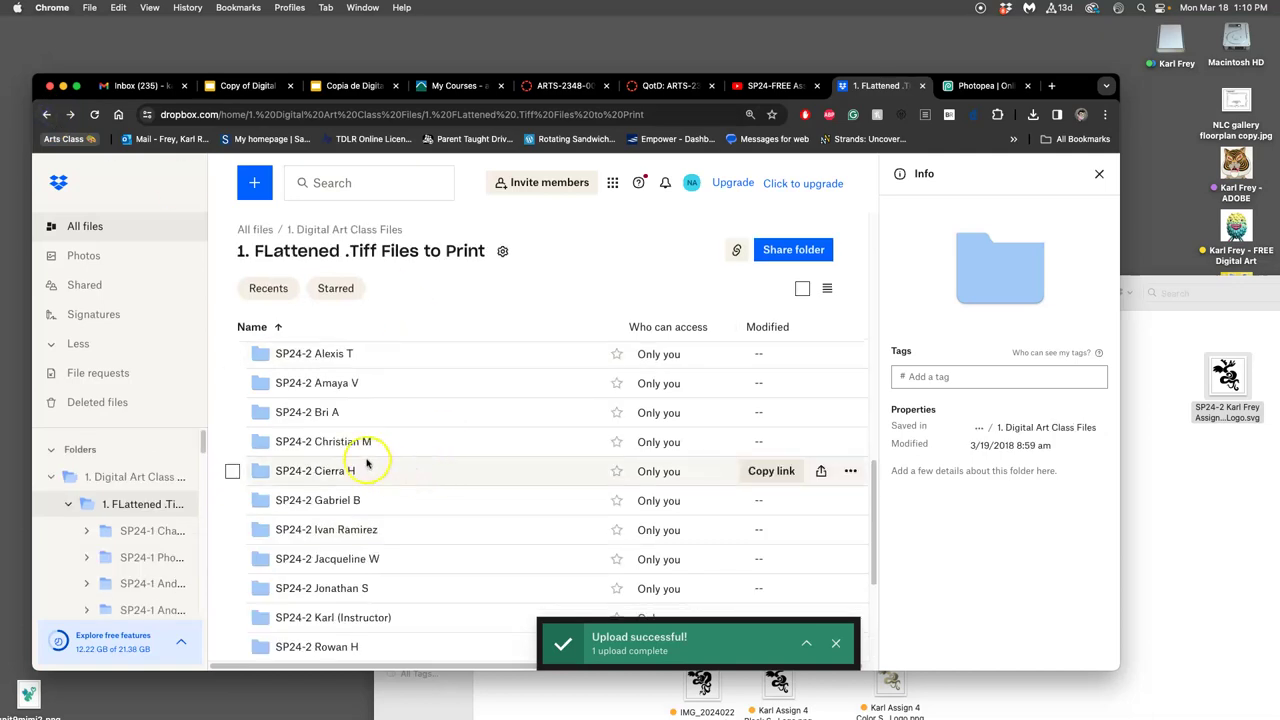
{"action": "scroll", "coordinate": [343, 457], "scroll_direction": "up", "scroll_amount": 2}
{"action": "left_click", "coordinate": [327, 482]}
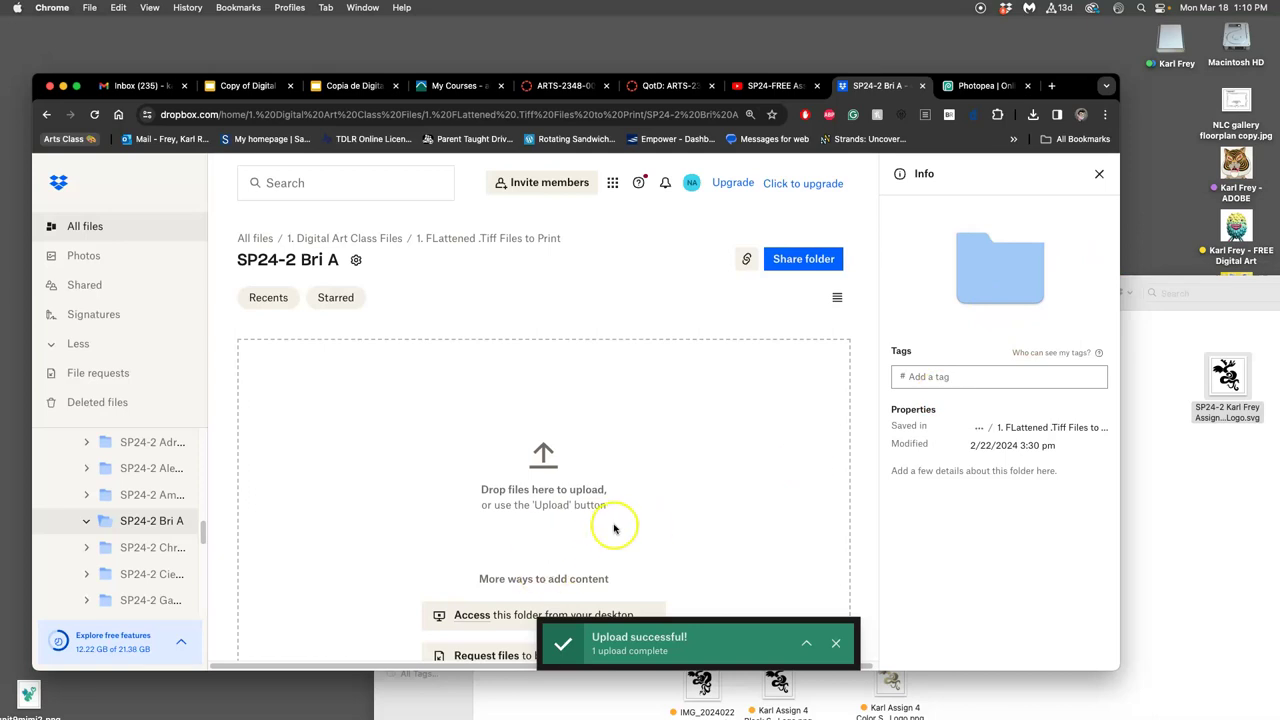
{"action": "left_click", "coordinate": [47, 114]}
{"action": "scroll", "coordinate": [473, 443], "scroll_direction": "down", "scroll_amount": 3}
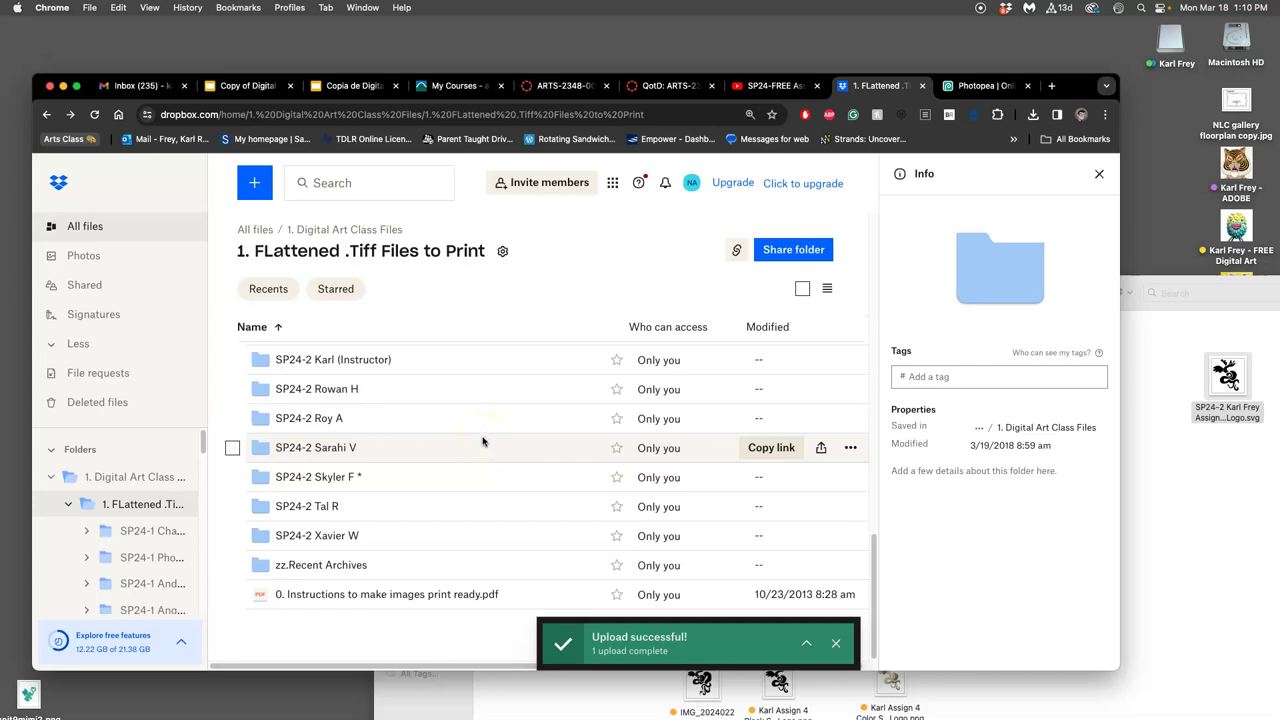
{"action": "left_click", "coordinate": [383, 594]}
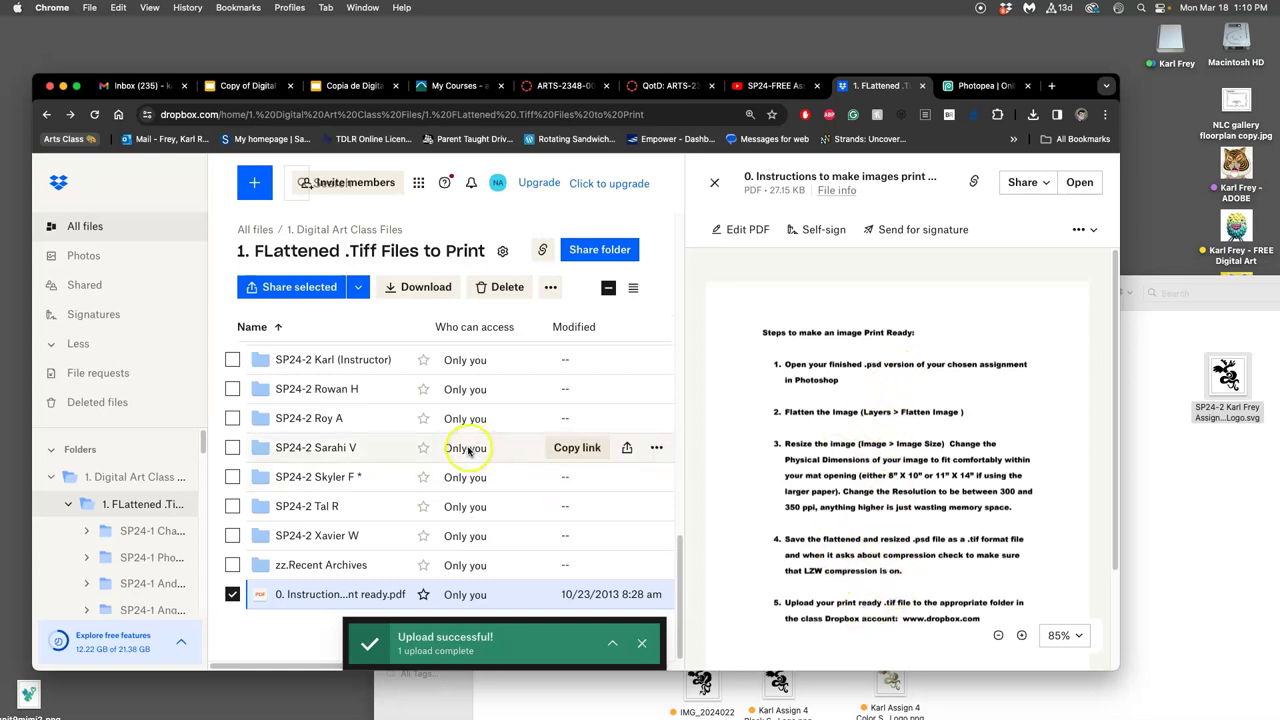
Open the instructor's SP24-2 folder to view its subfolders and images.
{"action": "scroll", "coordinate": [465, 450], "scroll_direction": "up", "scroll_amount": 10}
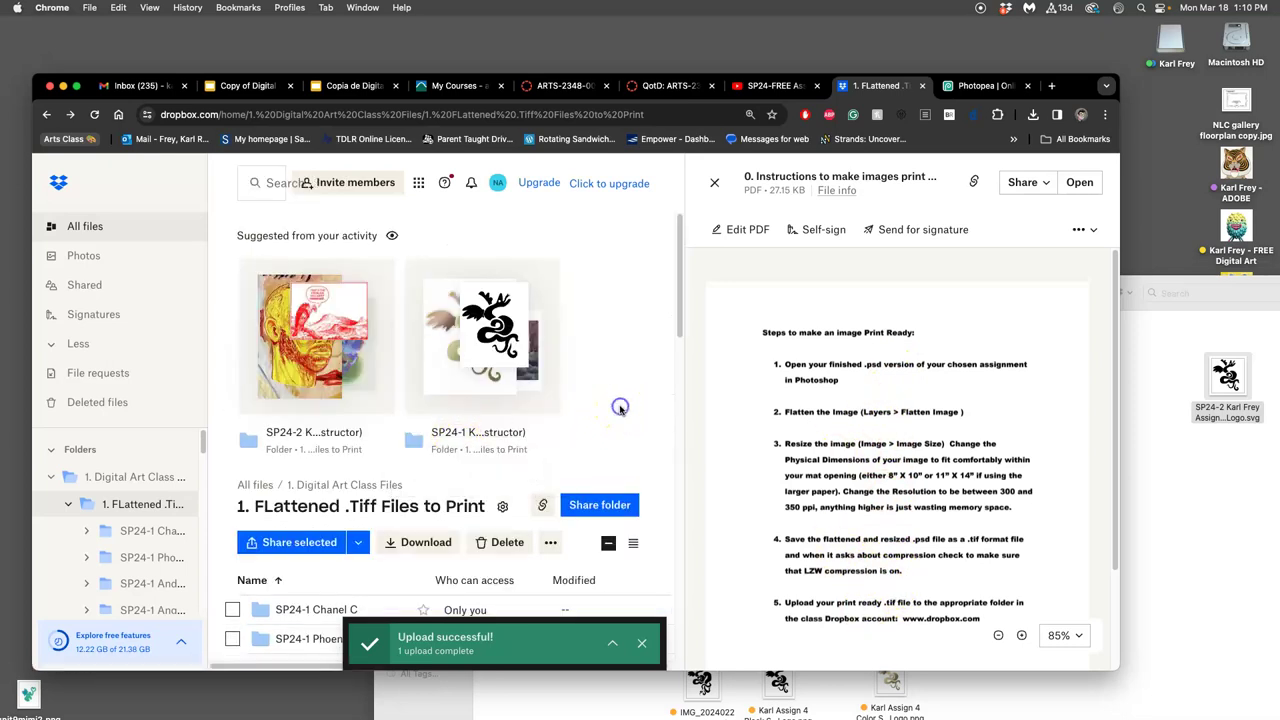
{"action": "scroll", "coordinate": [523, 423], "scroll_direction": "down", "scroll_amount": 10}
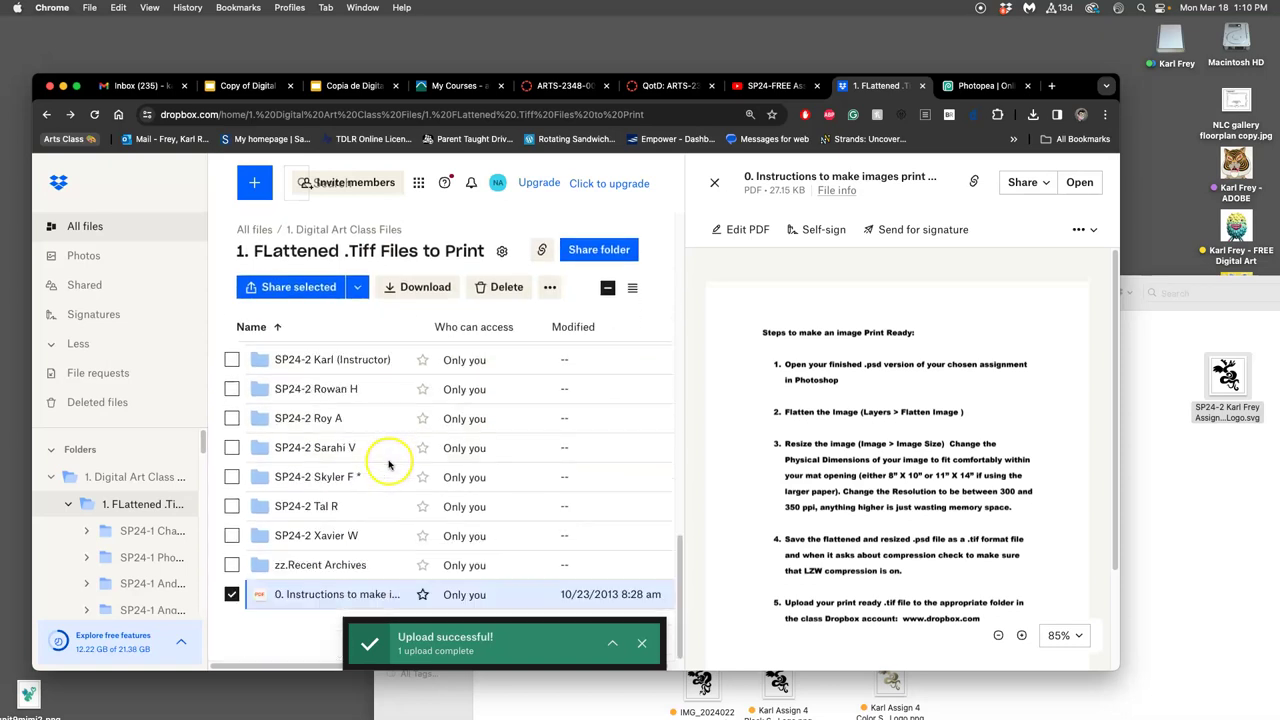
{"action": "left_click", "coordinate": [323, 365]}
{"action": "scroll", "coordinate": [528, 434], "scroll_direction": "down", "scroll_amount": 5}
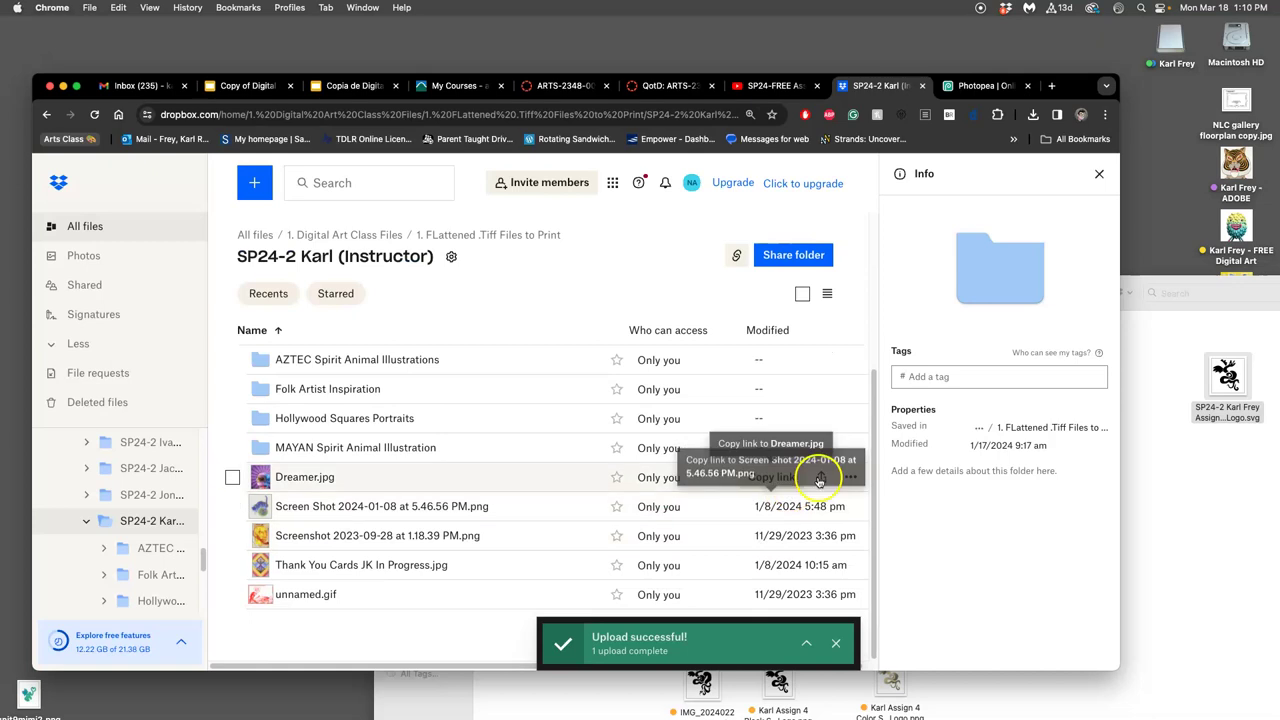
Upload the PR logo TIFF by dragging it from the desktop into the instructor's SP24-2 folder.
{"action": "left_click", "coordinate": [1182, 232]}
{"action": "key", "text": "F11"}
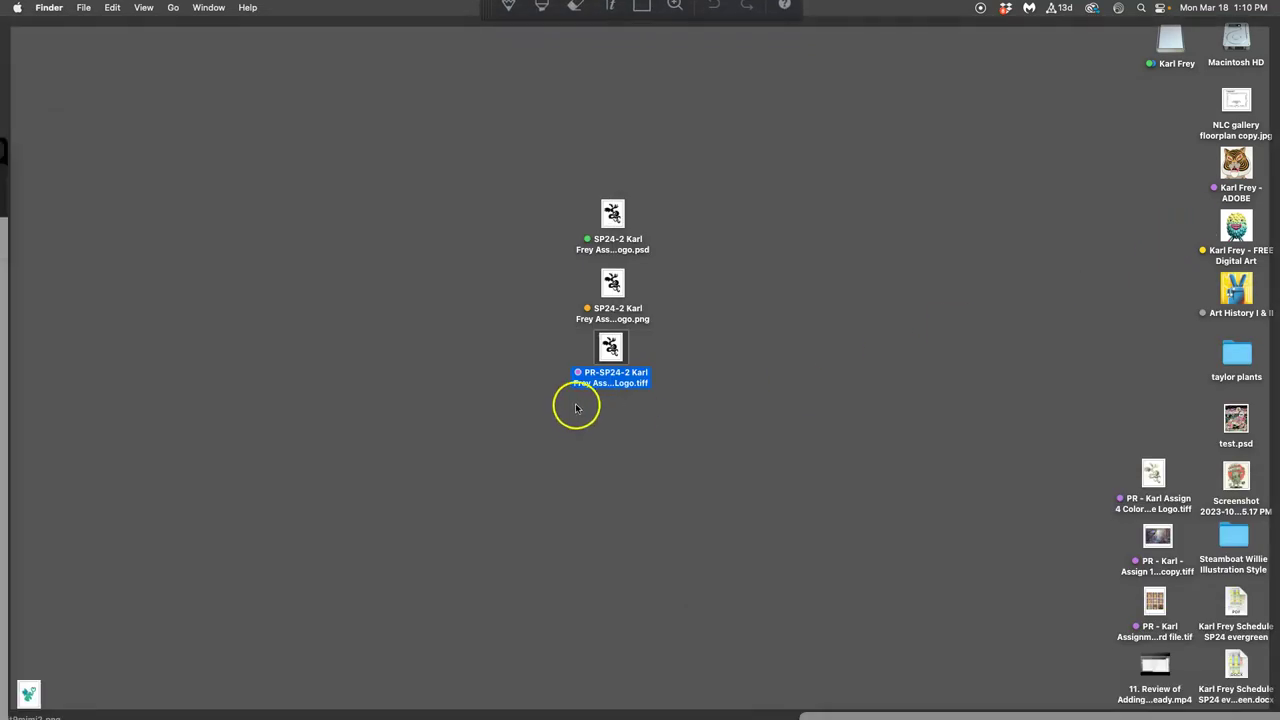
{"action": "left_click_drag", "start_coordinate": [612, 355], "coordinate": [519, 495]}
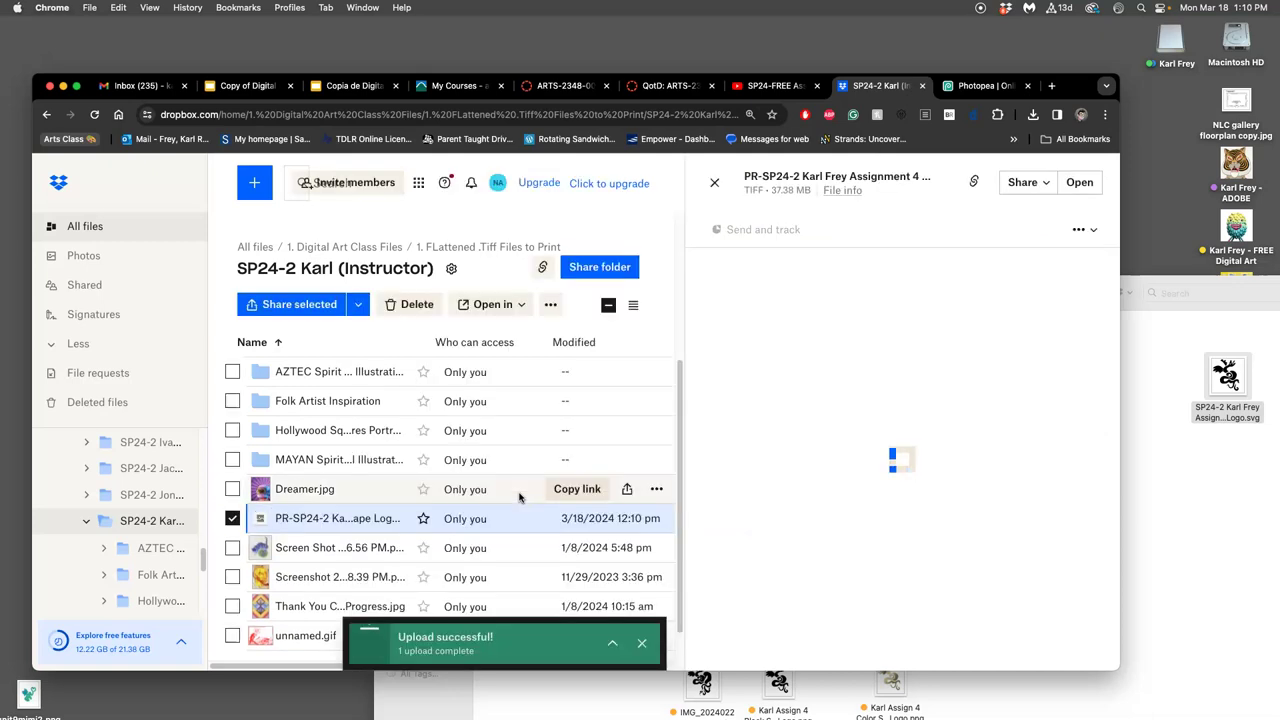
{"action": "scroll", "coordinate": [358, 523], "scroll_direction": "down", "scroll_amount": 1}
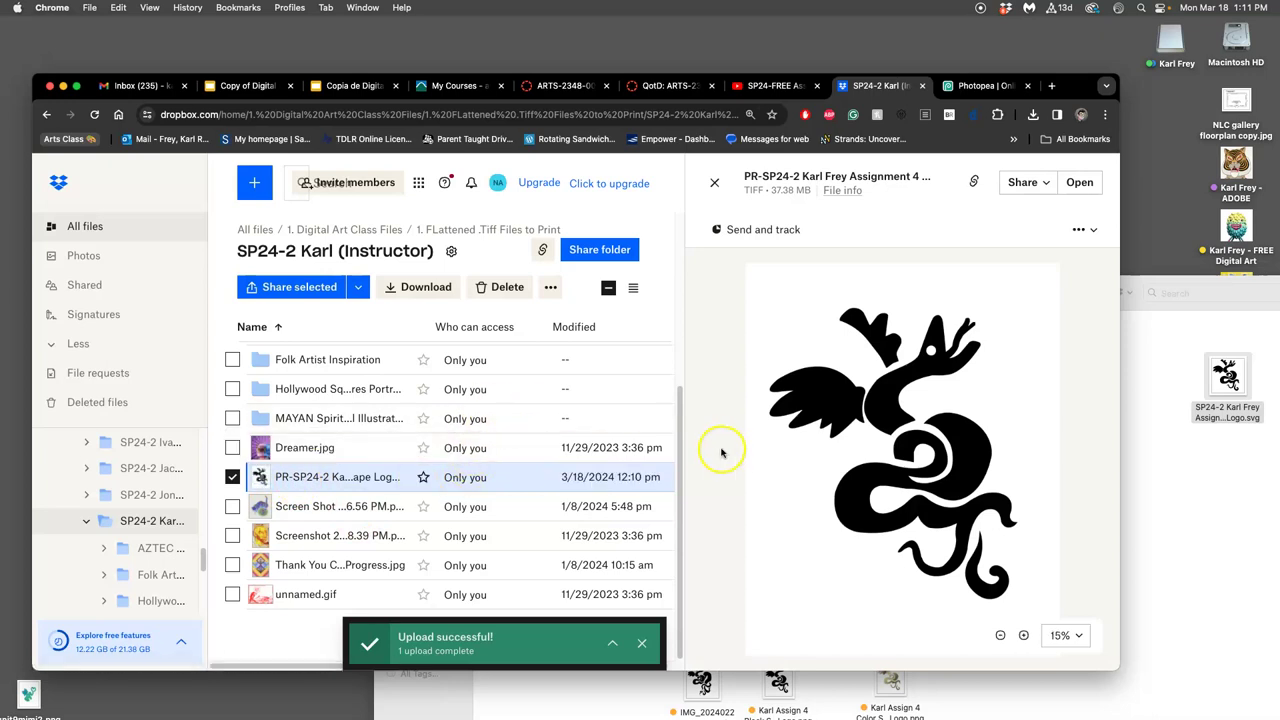
Close the flattened serpent image without saving and open the black SP24-2 logo PSD from the desktop.
{"action": "left_click", "coordinate": [1143, 437]}
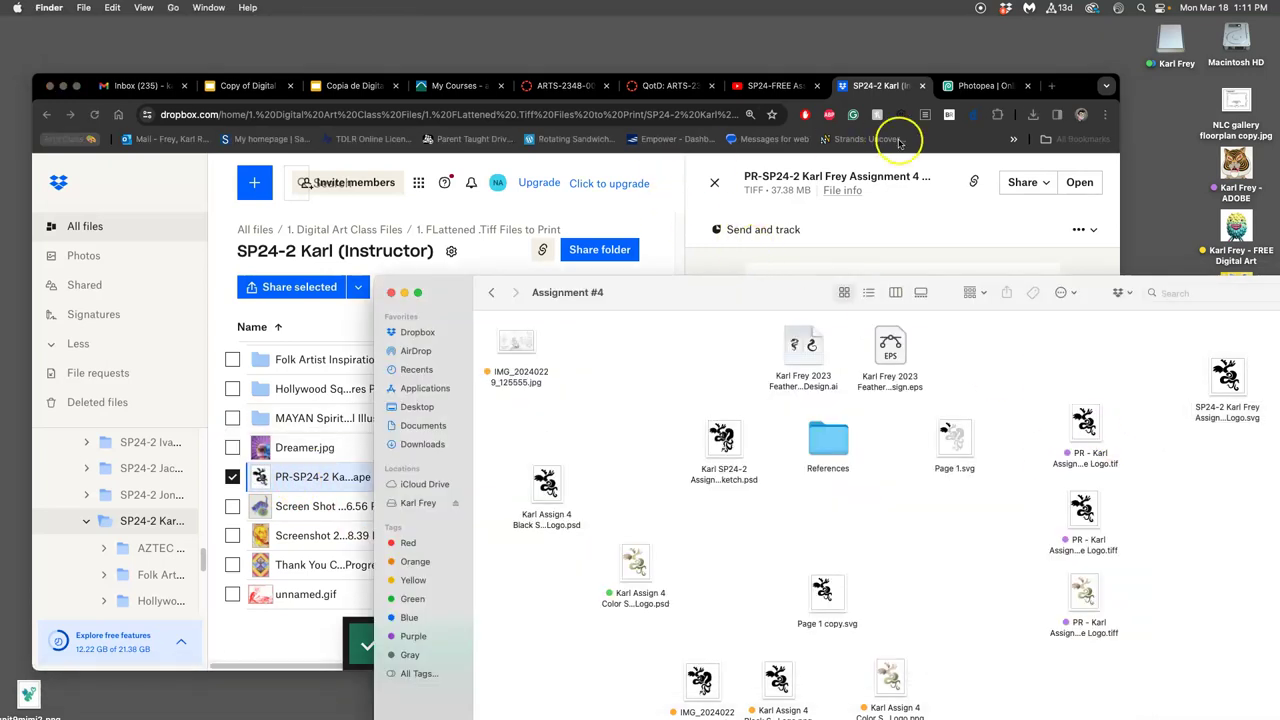
{"action": "left_click", "coordinate": [968, 86]}
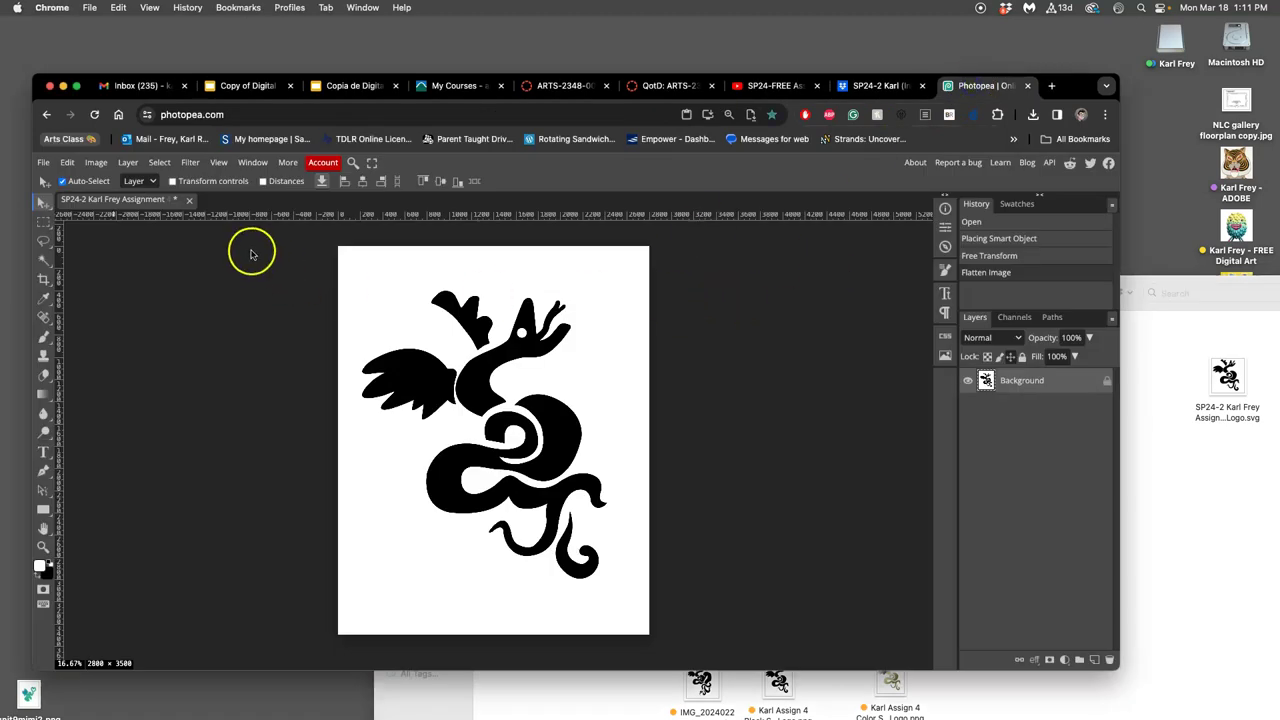
{"action": "left_click", "coordinate": [190, 201]}
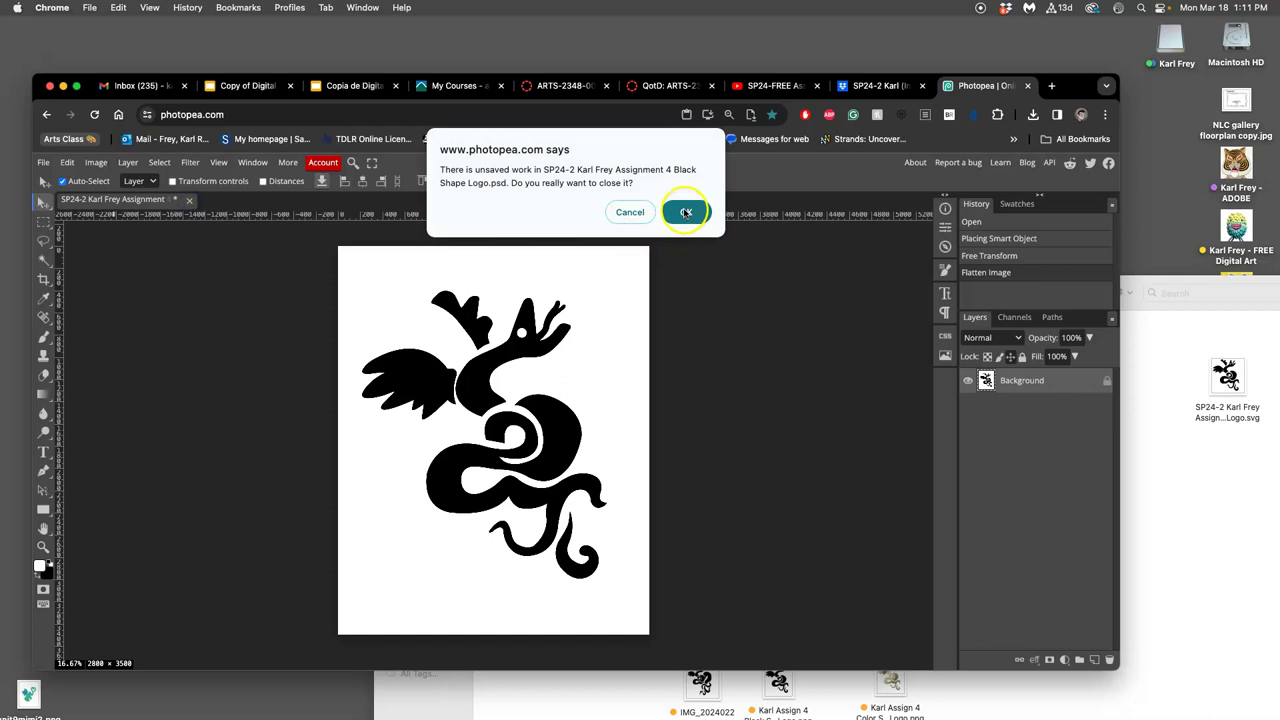
{"action": "left_click", "coordinate": [686, 212]}
{"action": "left_click", "coordinate": [1187, 443]}
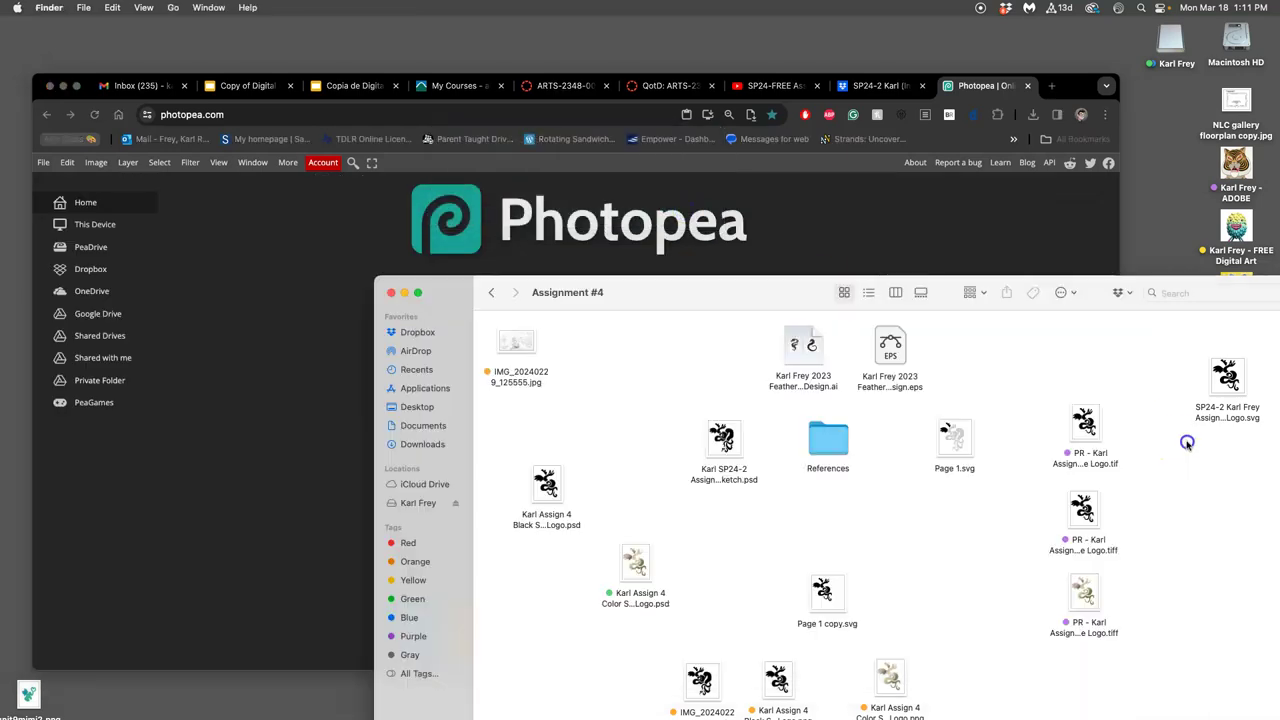
{"action": "left_click", "coordinate": [1152, 237]}
{"action": "left_click_drag", "start_coordinate": [612, 216], "coordinate": [643, 240]}
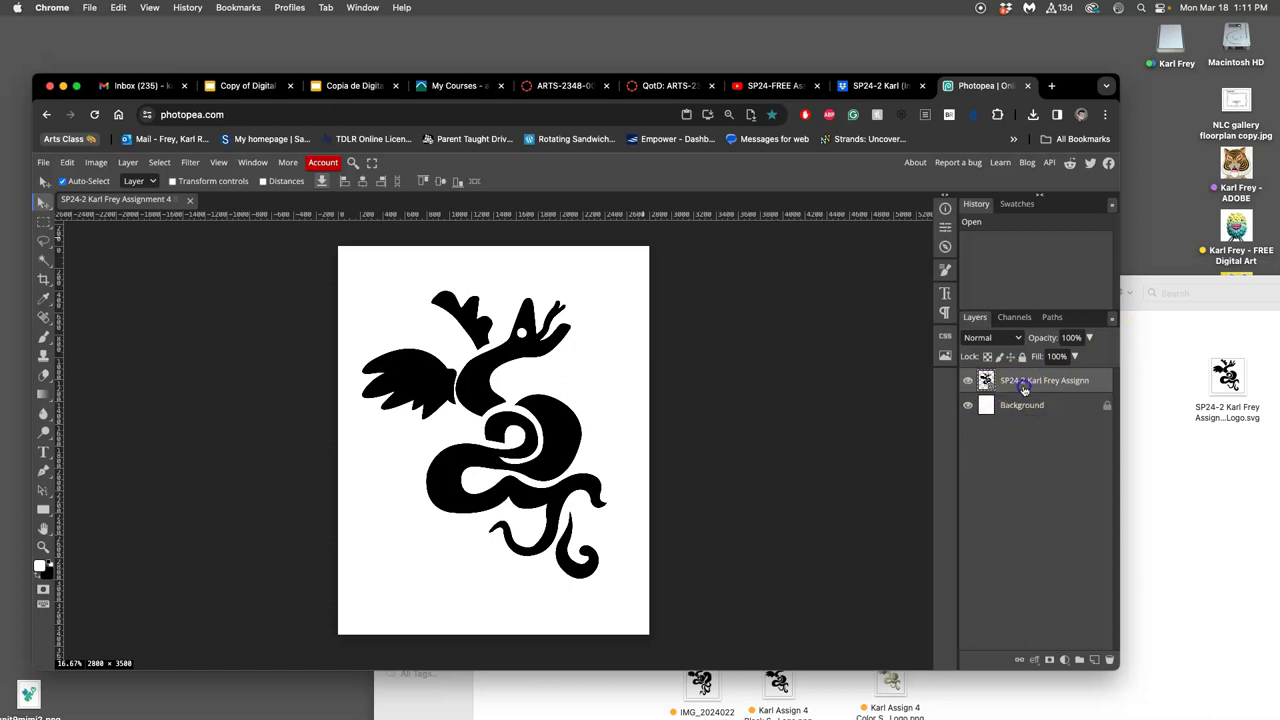
Duplicate the serpent logo layer with Cmd+J and open Layer Style for the top copy in an enlarged window.
{"action": "left_click", "coordinate": [968, 381]}
{"action": "left_click", "coordinate": [968, 381]}
{"action": "key", "text": "super+j"}
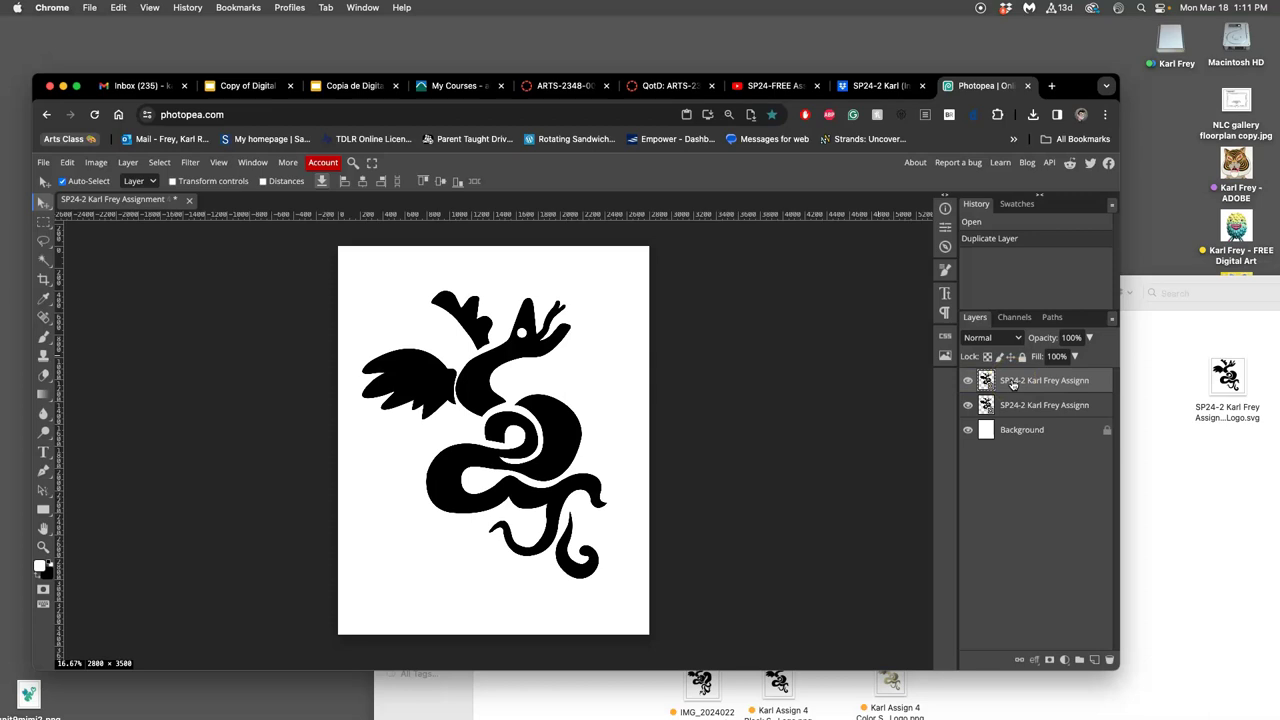
{"action": "double_click", "coordinate": [1100, 382]}
{"action": "left_click_drag", "start_coordinate": [414, 251], "coordinate": [1013, 200]}
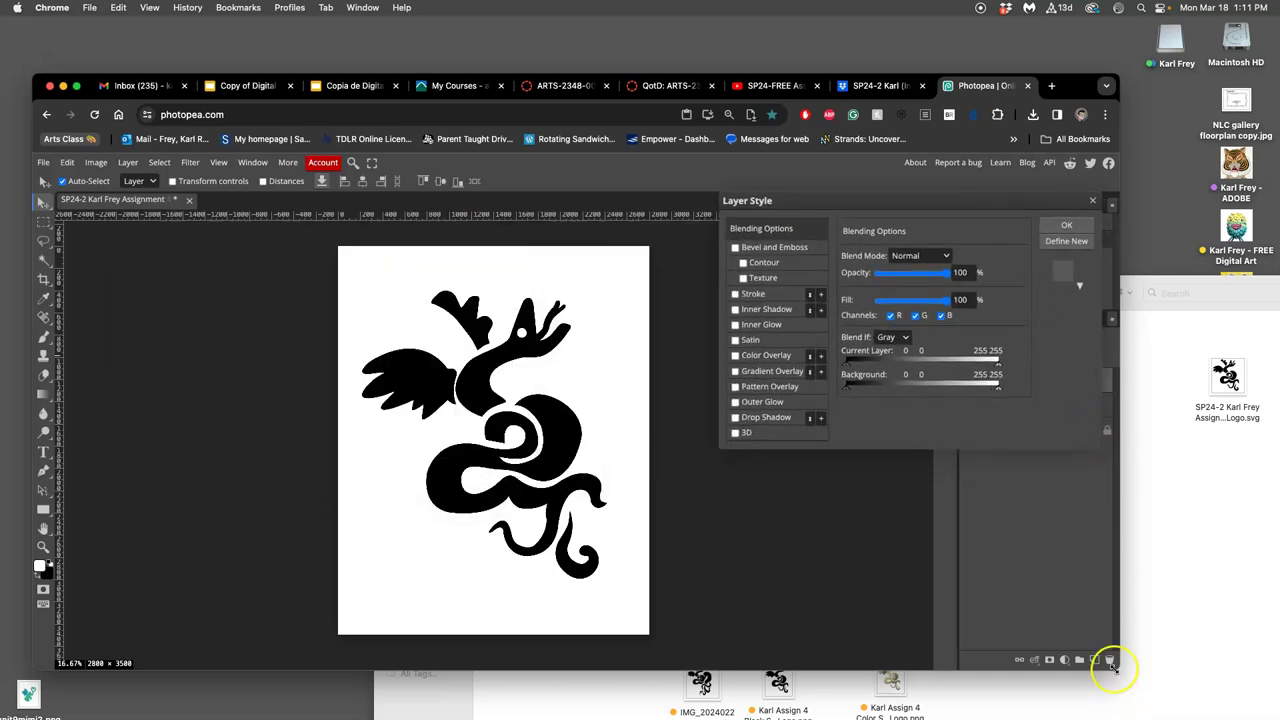
{"action": "left_click_drag", "start_coordinate": [1112, 664], "coordinate": [1146, 712]}
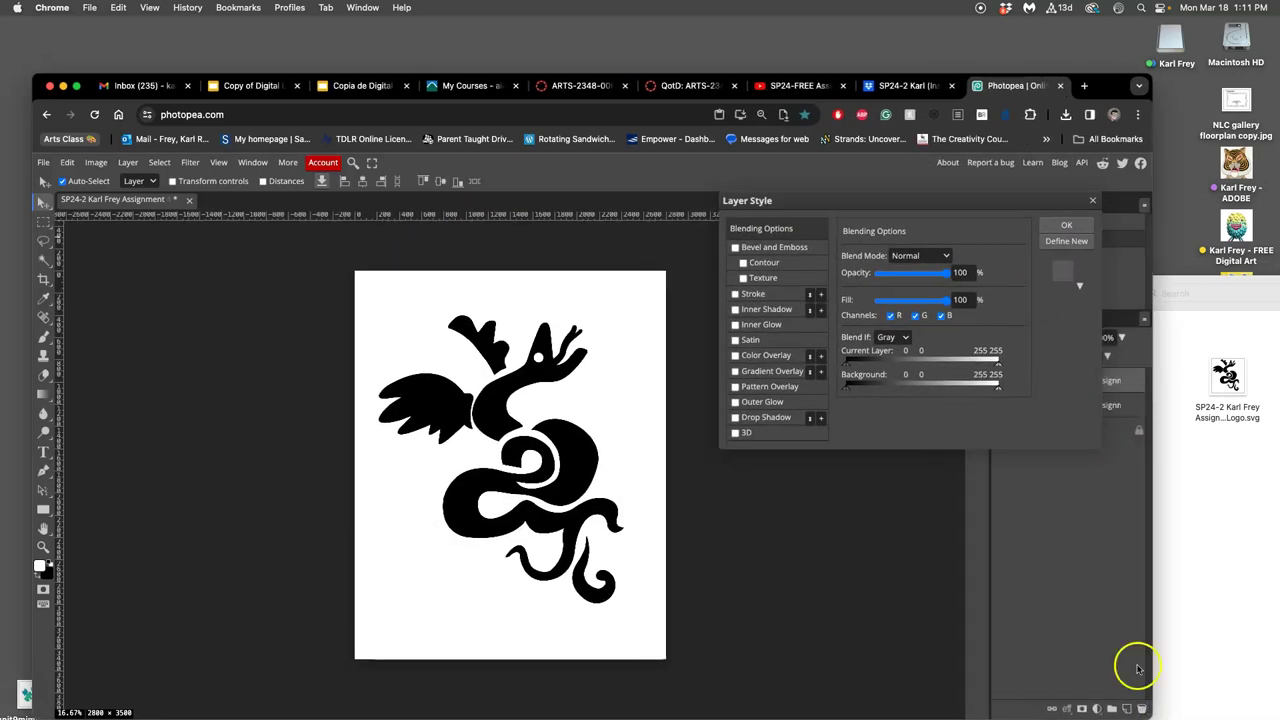
{"action": "left_click_drag", "start_coordinate": [1151, 75], "coordinate": [1193, 20]}
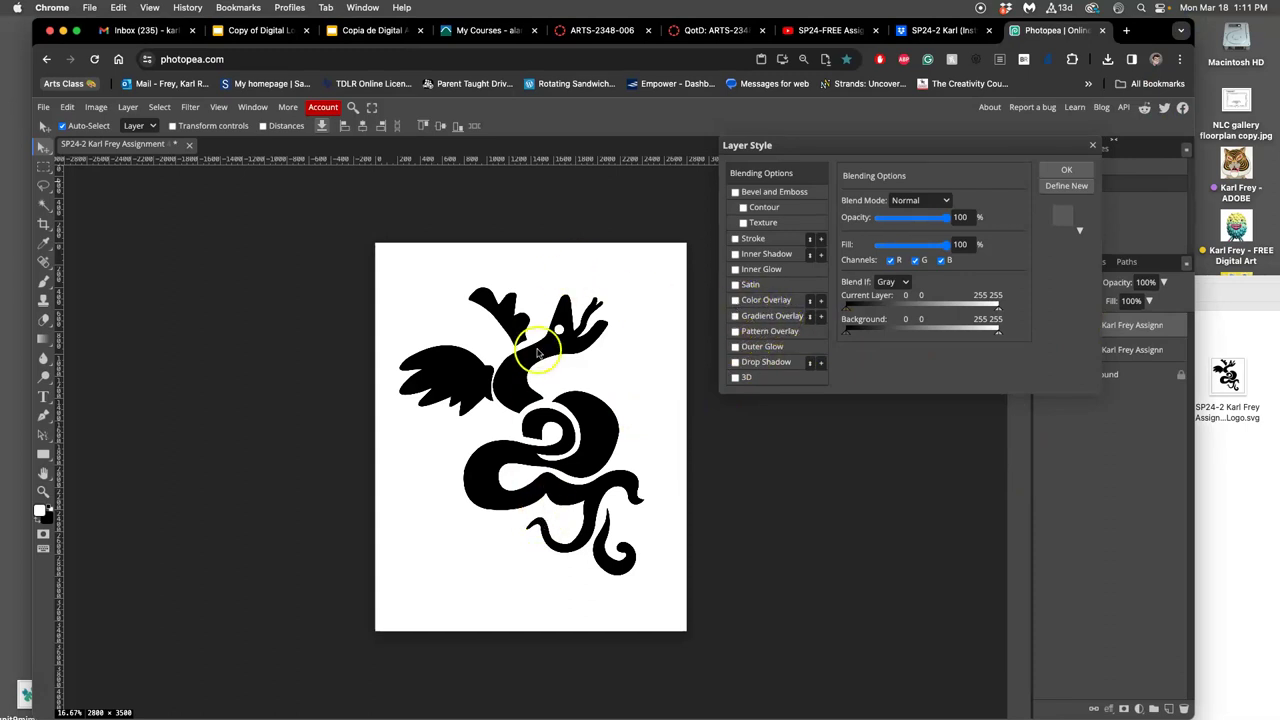
Tint the serpent with a dark red #7b2222 Color Overlay at 58% opacity.
{"action": "left_click", "coordinate": [765, 301]}
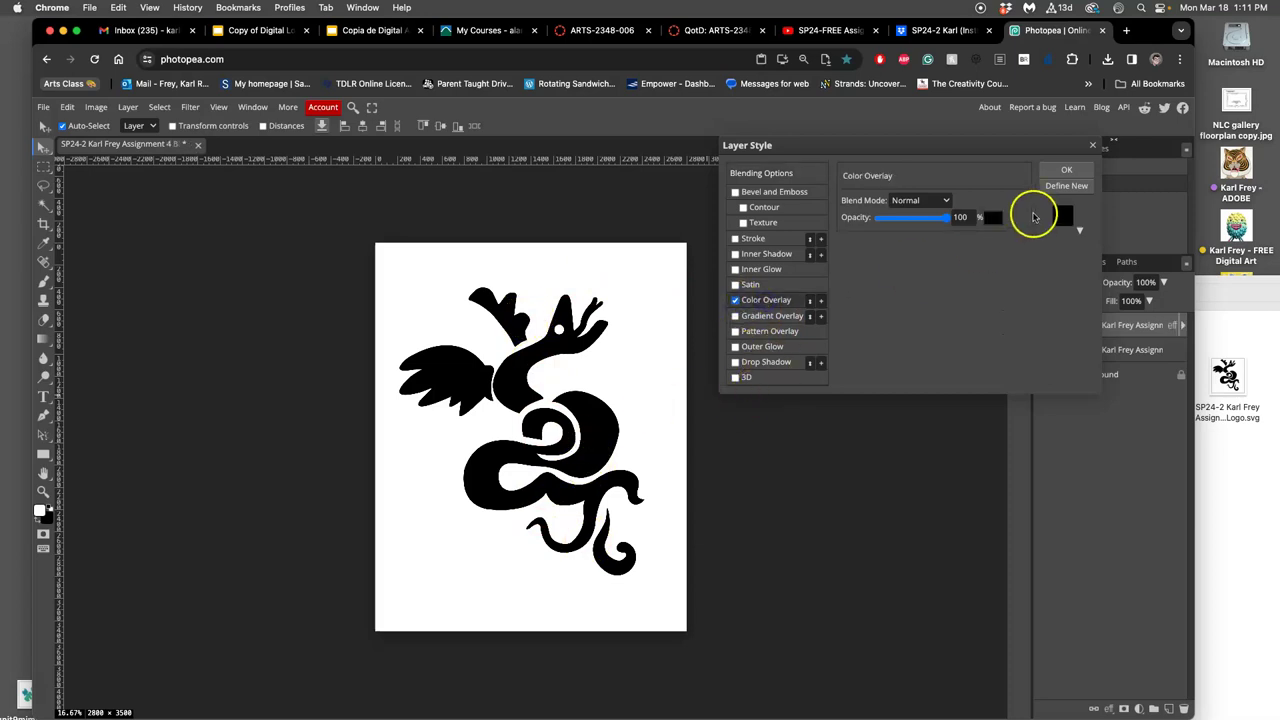
{"action": "left_click", "coordinate": [997, 220]}
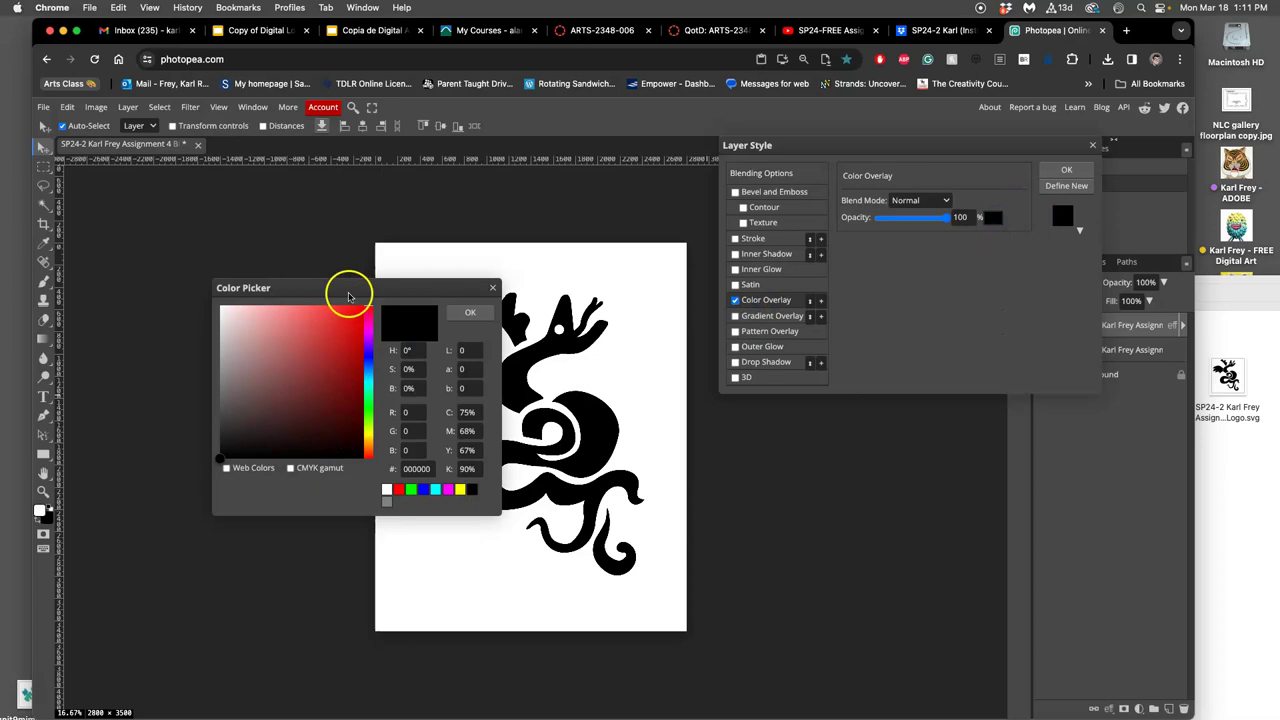
{"action": "left_click_drag", "start_coordinate": [346, 288], "coordinate": [246, 222]}
{"action": "mouse_move", "coordinate": [251, 294]}
{"action": "left_mouse_down"}
{"action": "mouse_move", "coordinate": [240, 337]}
{"action": "mouse_move", "coordinate": [219, 321]}
{"action": "left_mouse_up"}
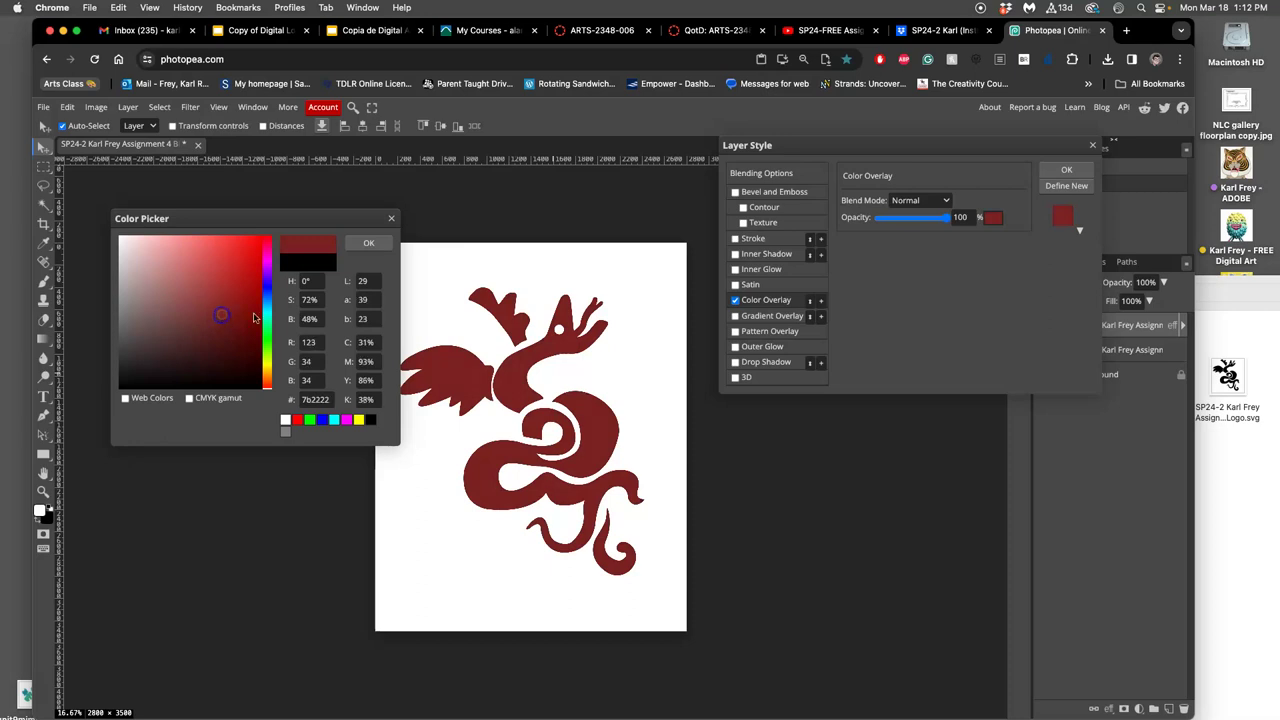
{"action": "left_click", "coordinate": [362, 244]}
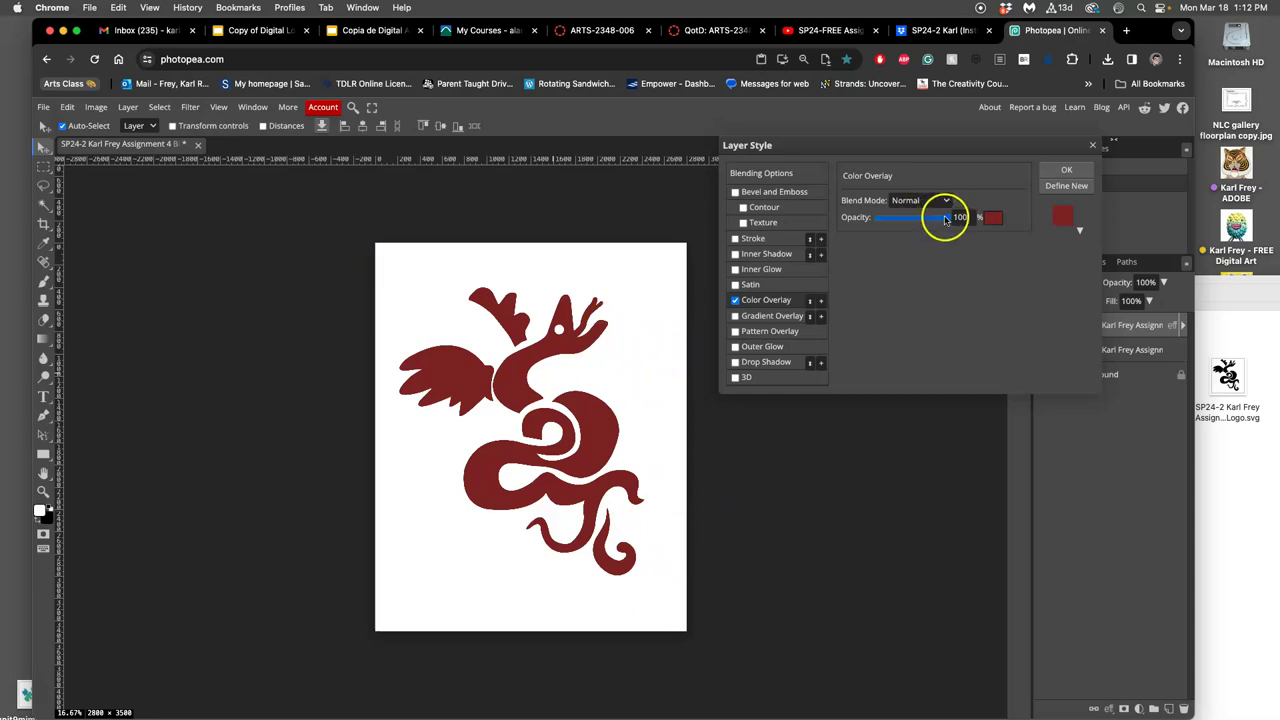
{"action": "left_click_drag", "start_coordinate": [945, 218], "coordinate": [918, 218]}
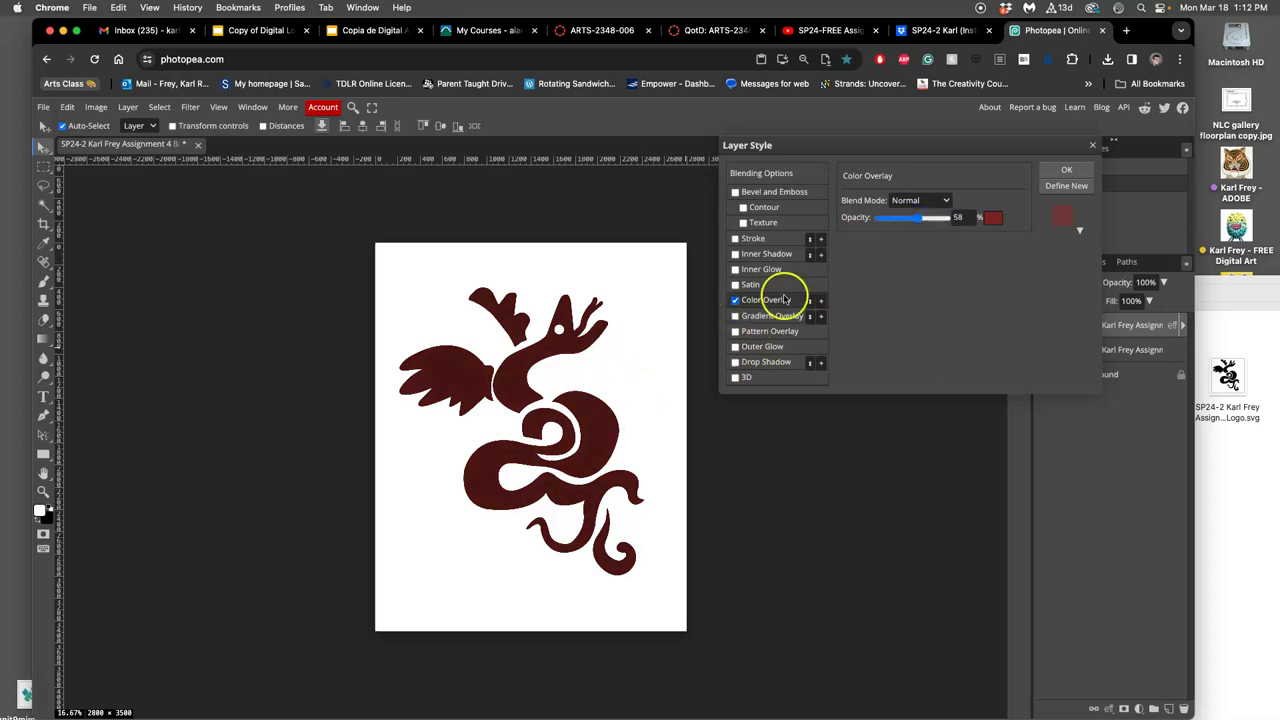
Turn on Gradient Overlay and apply the red-green gradient preset after trying several others.
{"action": "left_click", "coordinate": [735, 317]}
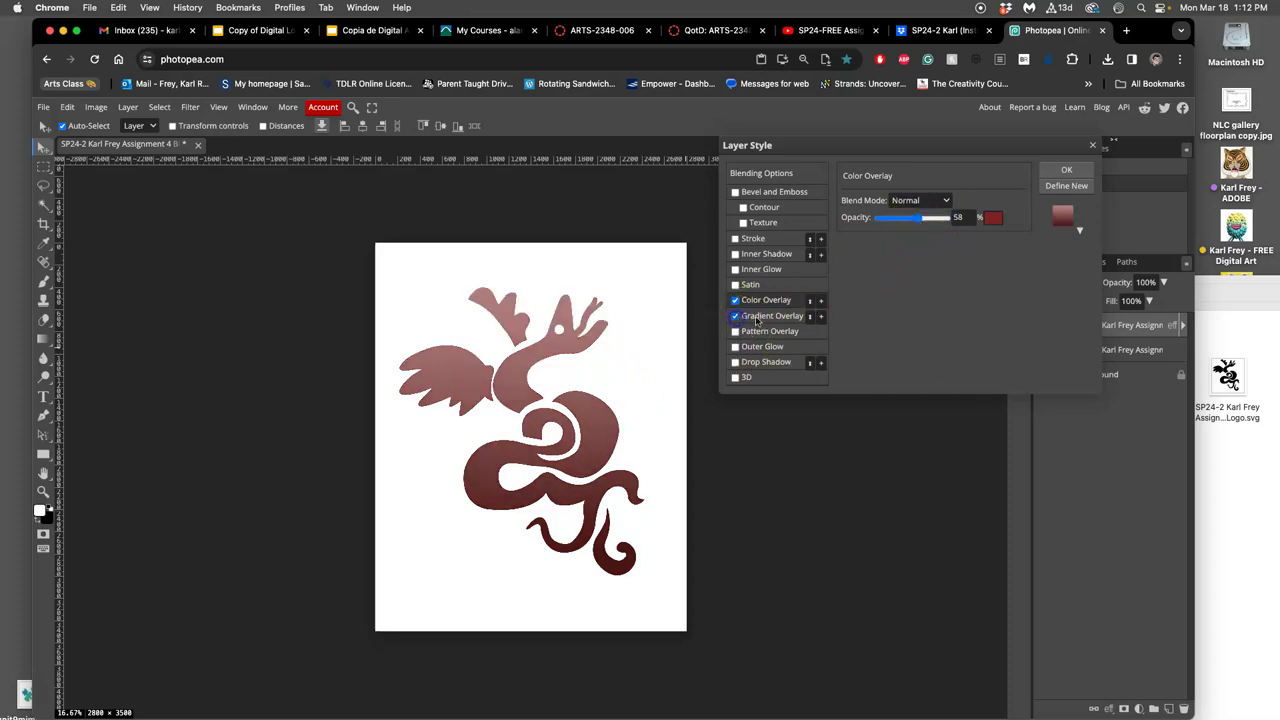
{"action": "left_click", "coordinate": [758, 316]}
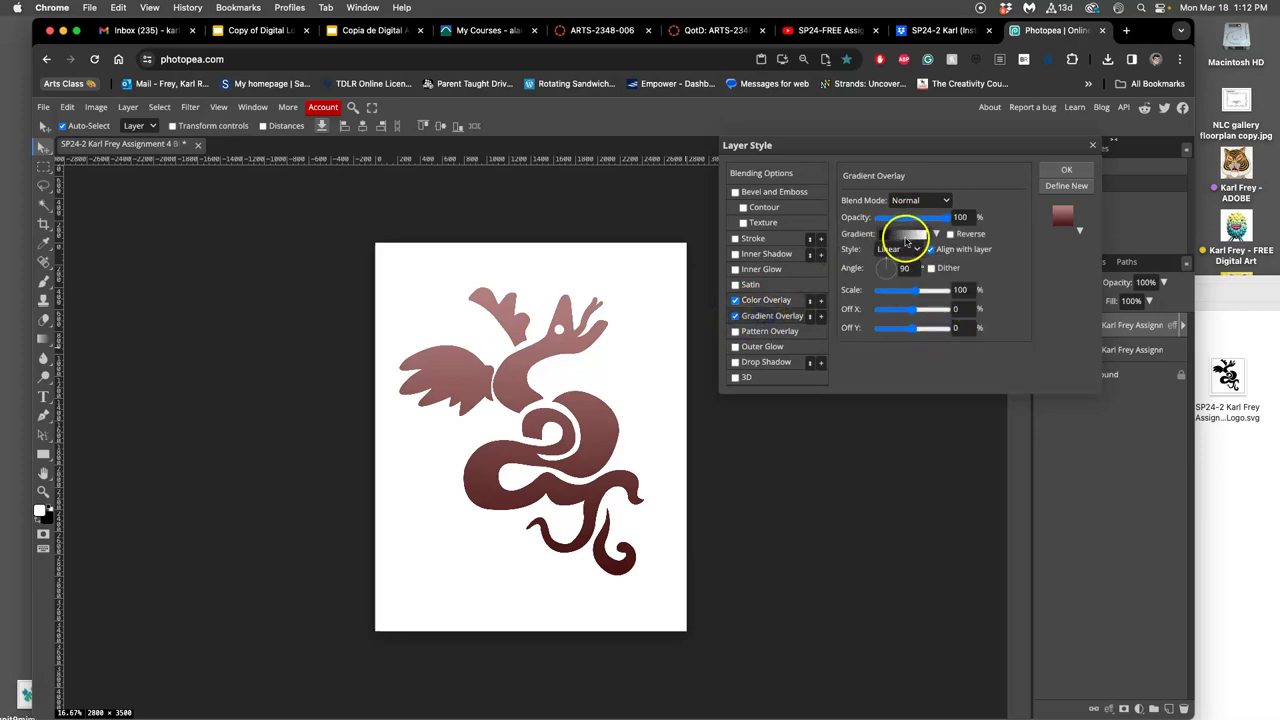
{"action": "left_click", "coordinate": [906, 236]}
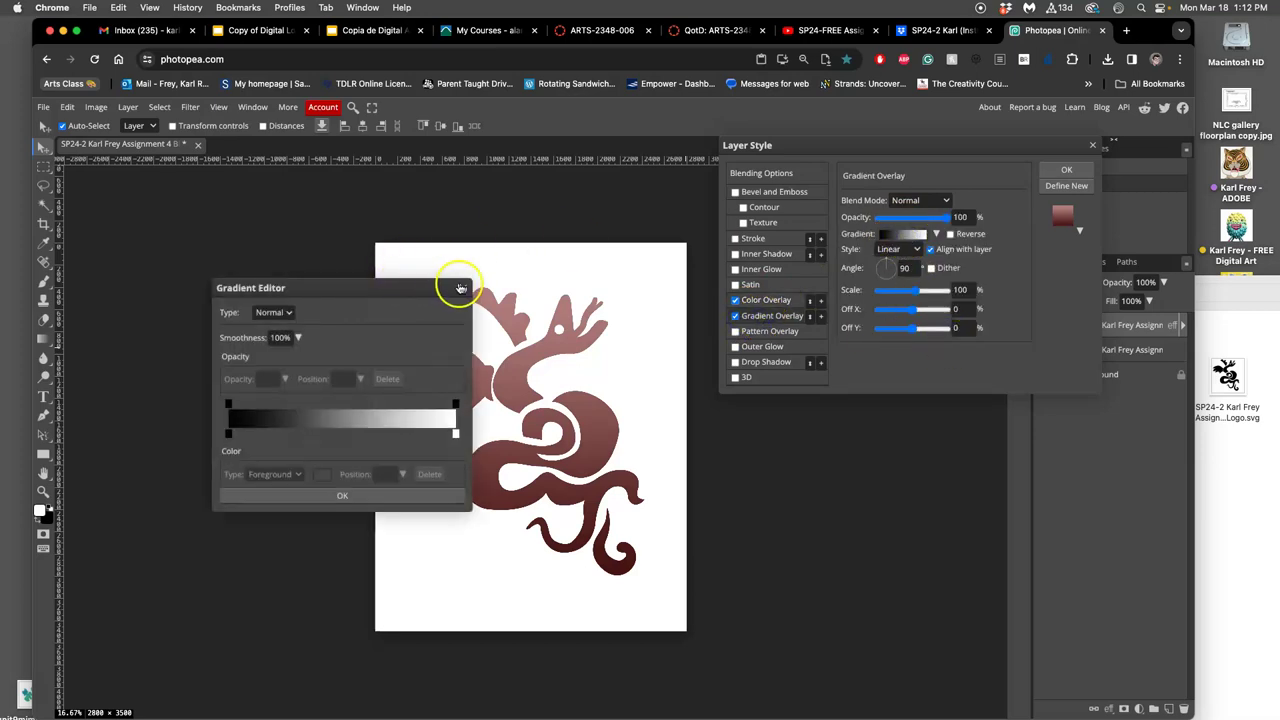
{"action": "left_click", "coordinate": [463, 287]}
{"action": "left_click", "coordinate": [935, 234]}
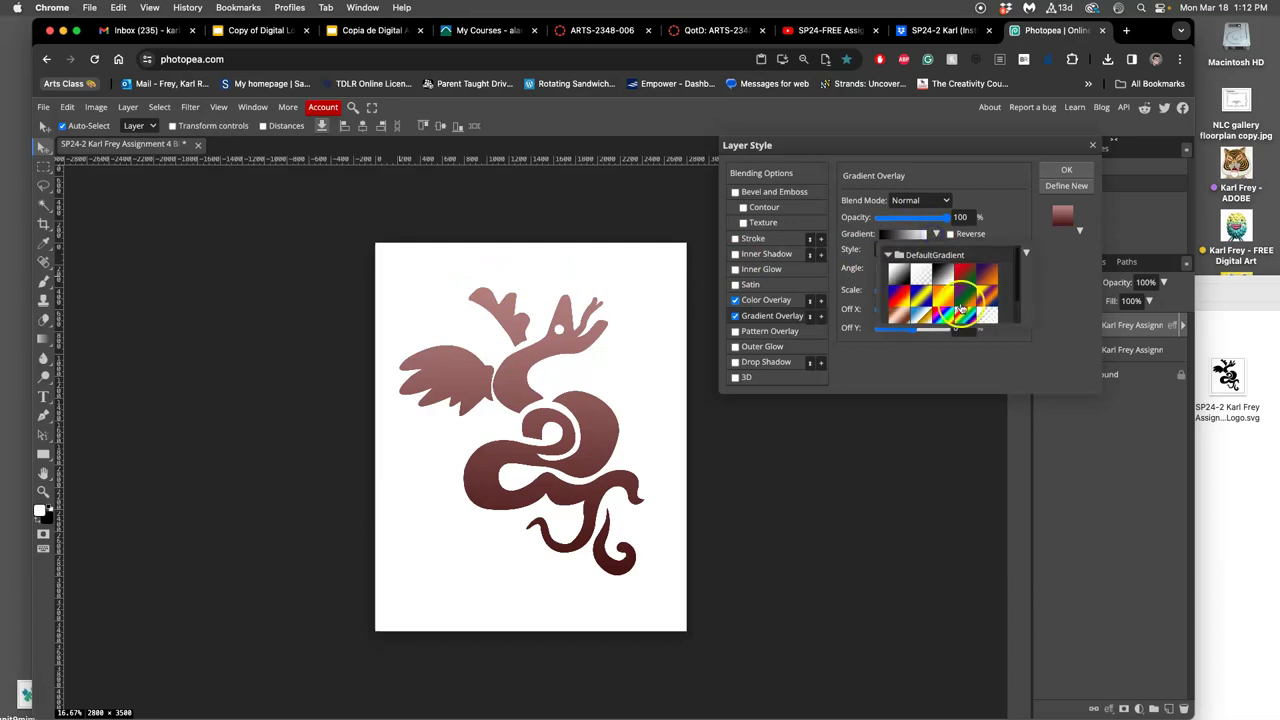
{"action": "left_click", "coordinate": [985, 300]}
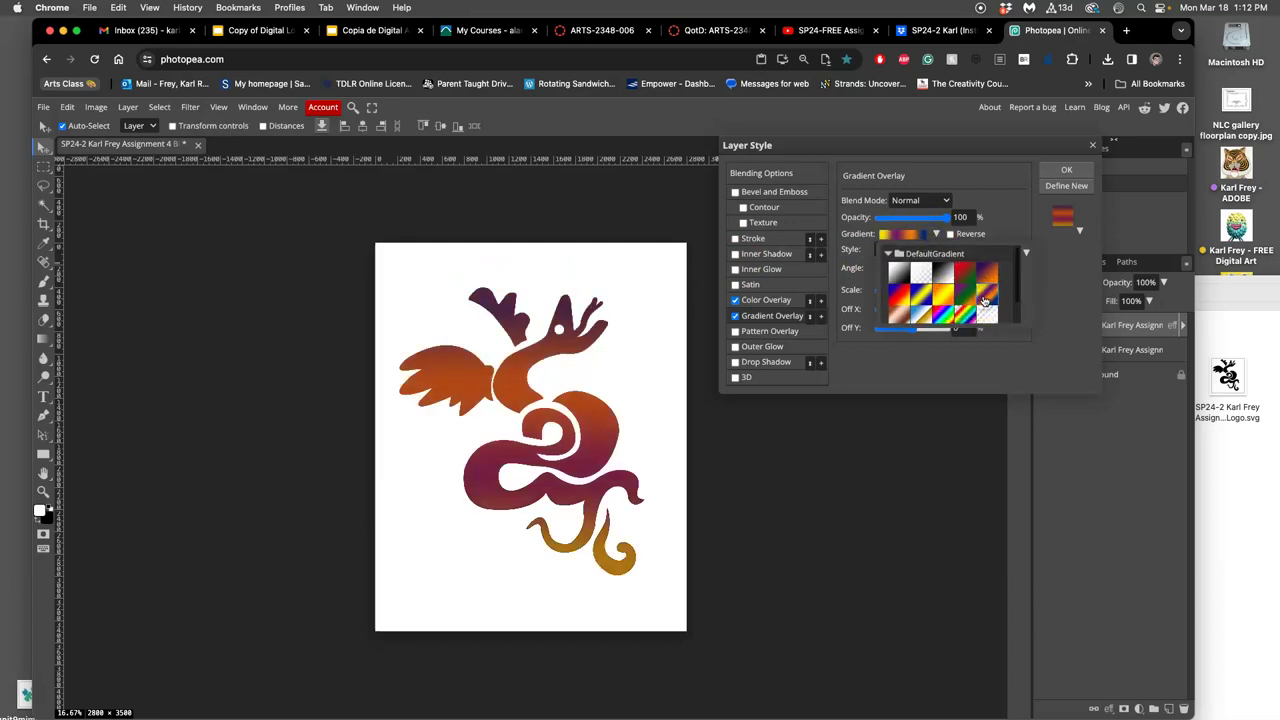
{"action": "left_click", "coordinate": [935, 280]}
{"action": "left_click", "coordinate": [920, 315]}
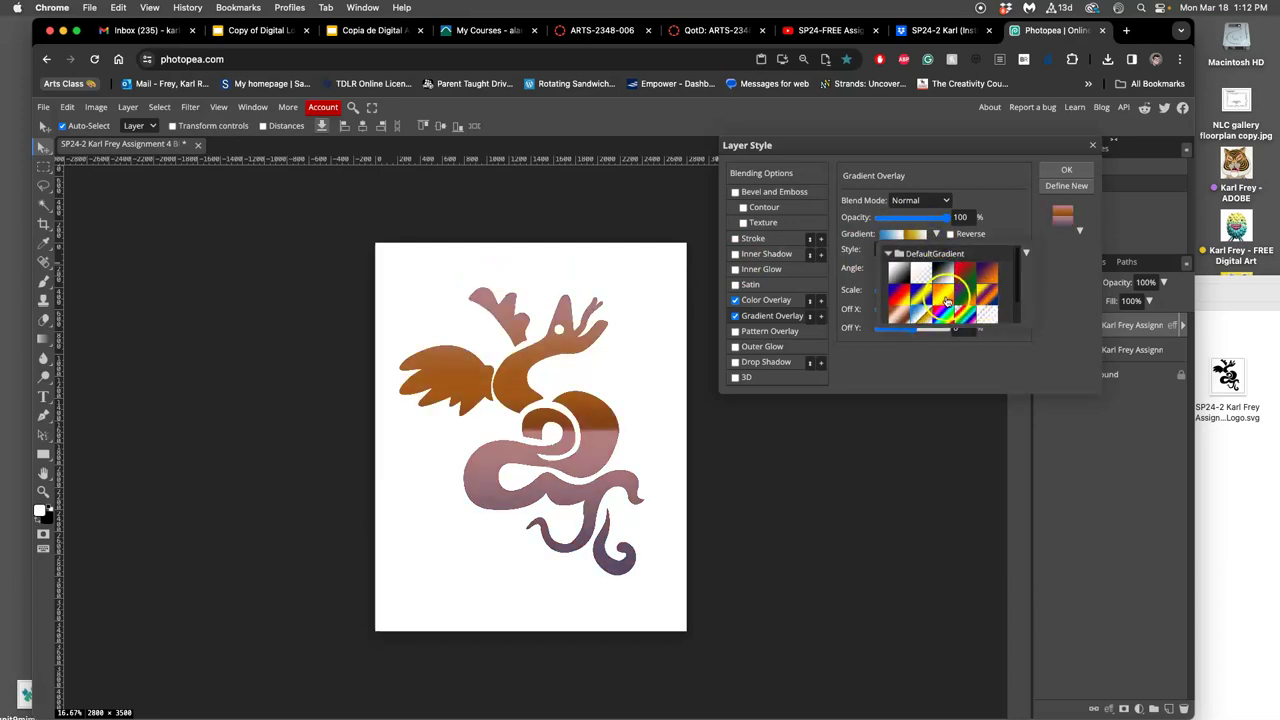
{"action": "left_click", "coordinate": [894, 318]}
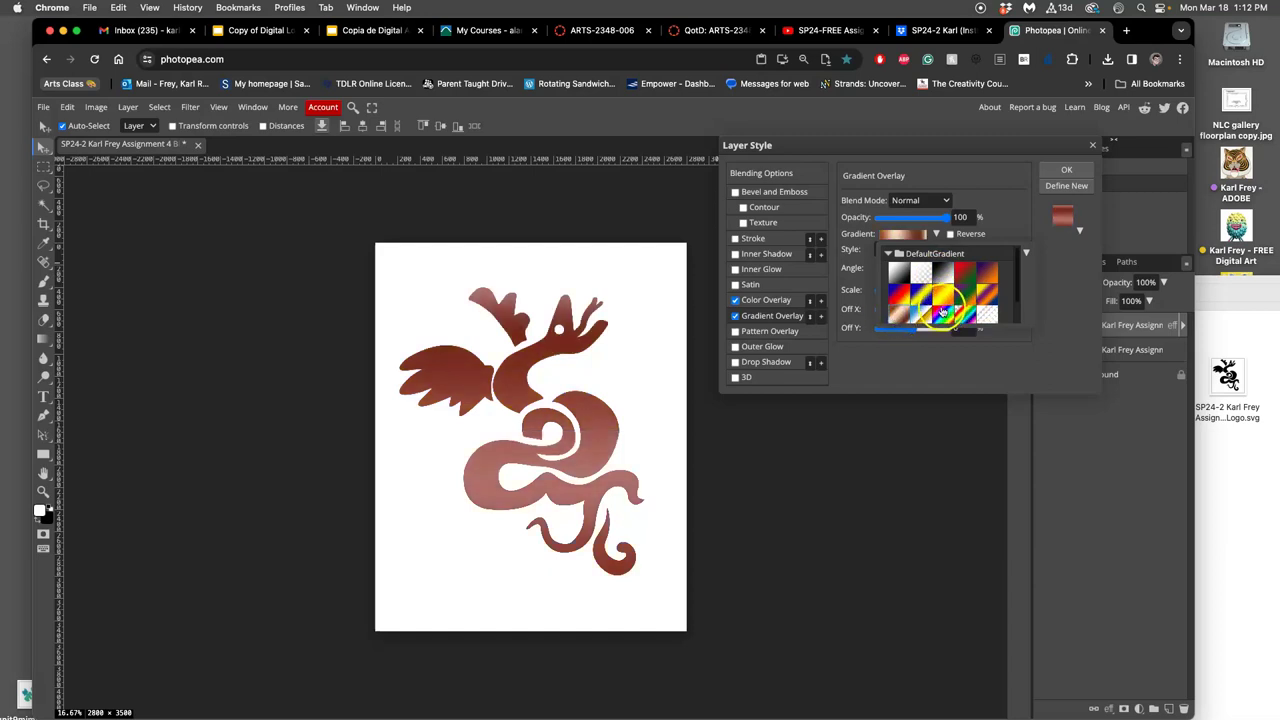
{"action": "left_click", "coordinate": [966, 275]}
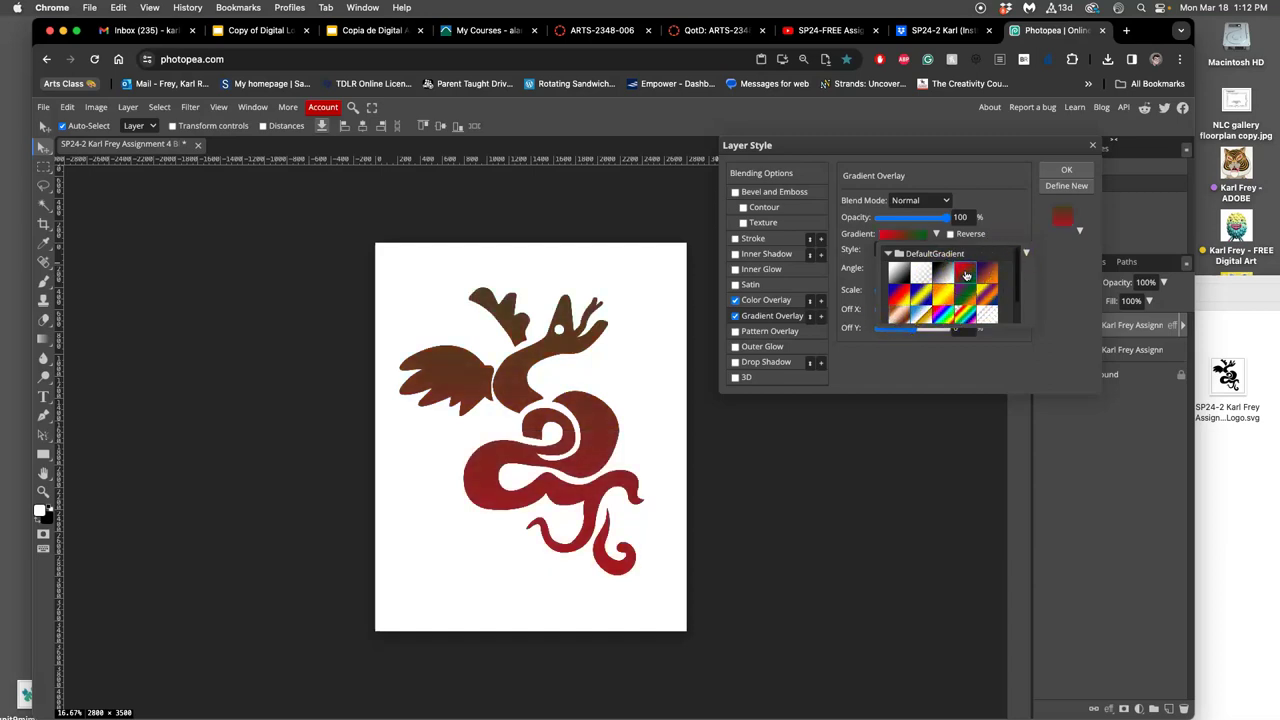
{"action": "left_click", "coordinate": [1004, 218]}
Set the gradient angle to 114°, scale to 278% and vertical offset to 25%.
{"action": "left_click", "coordinate": [884, 267]}
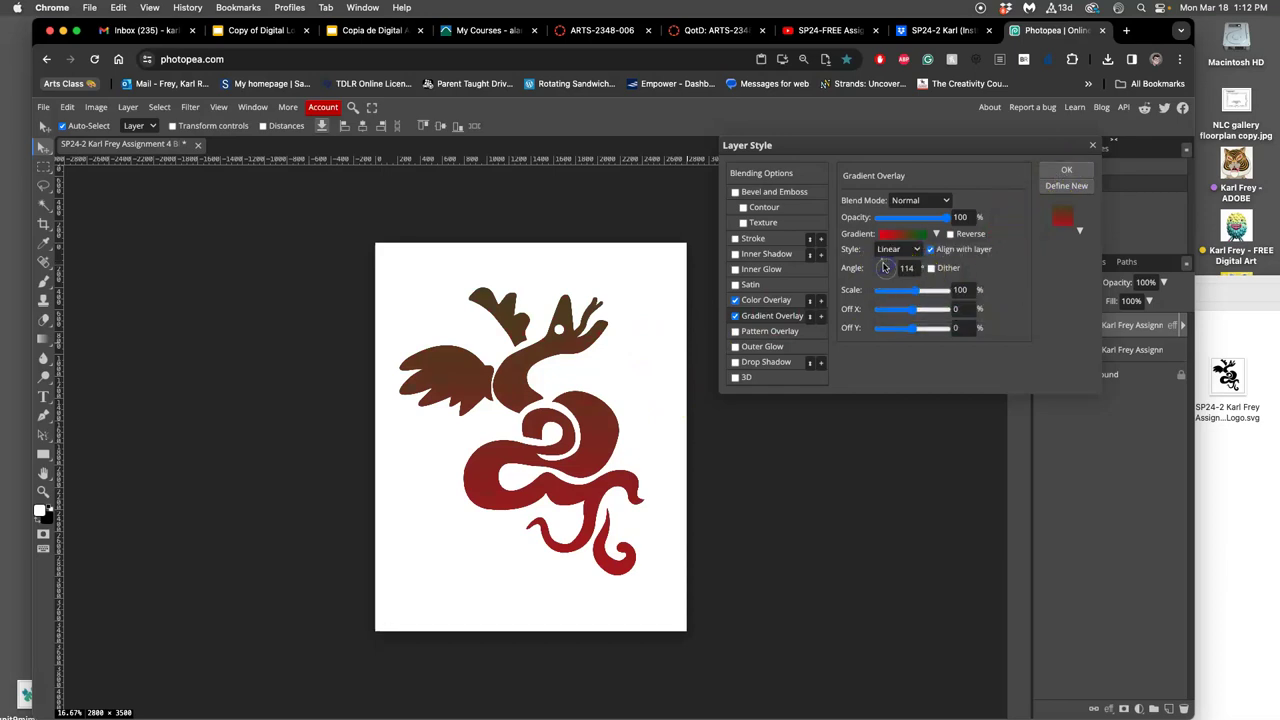
{"action": "left_click", "coordinate": [915, 291]}
{"action": "left_click", "coordinate": [913, 329]}
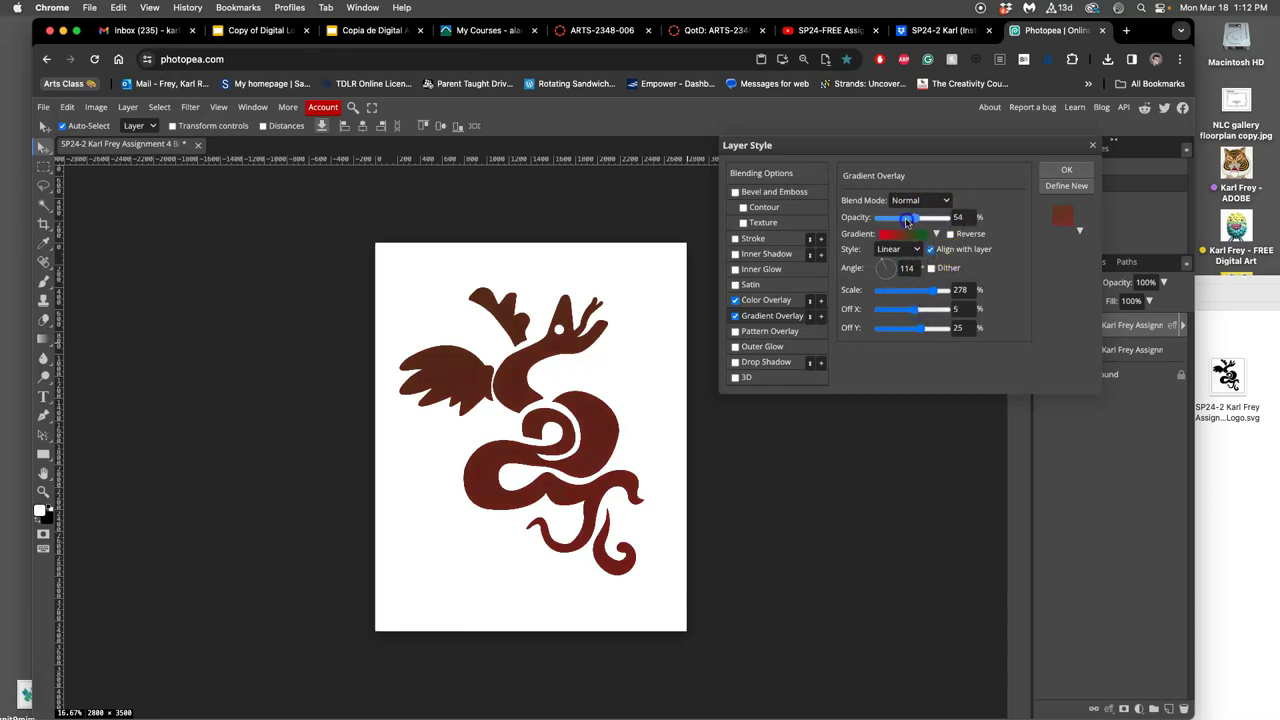
Switch the gradient overlay blend to Dissolve, inspect the grainy maroon texture, and apply the style.
{"action": "left_click", "coordinate": [926, 200]}
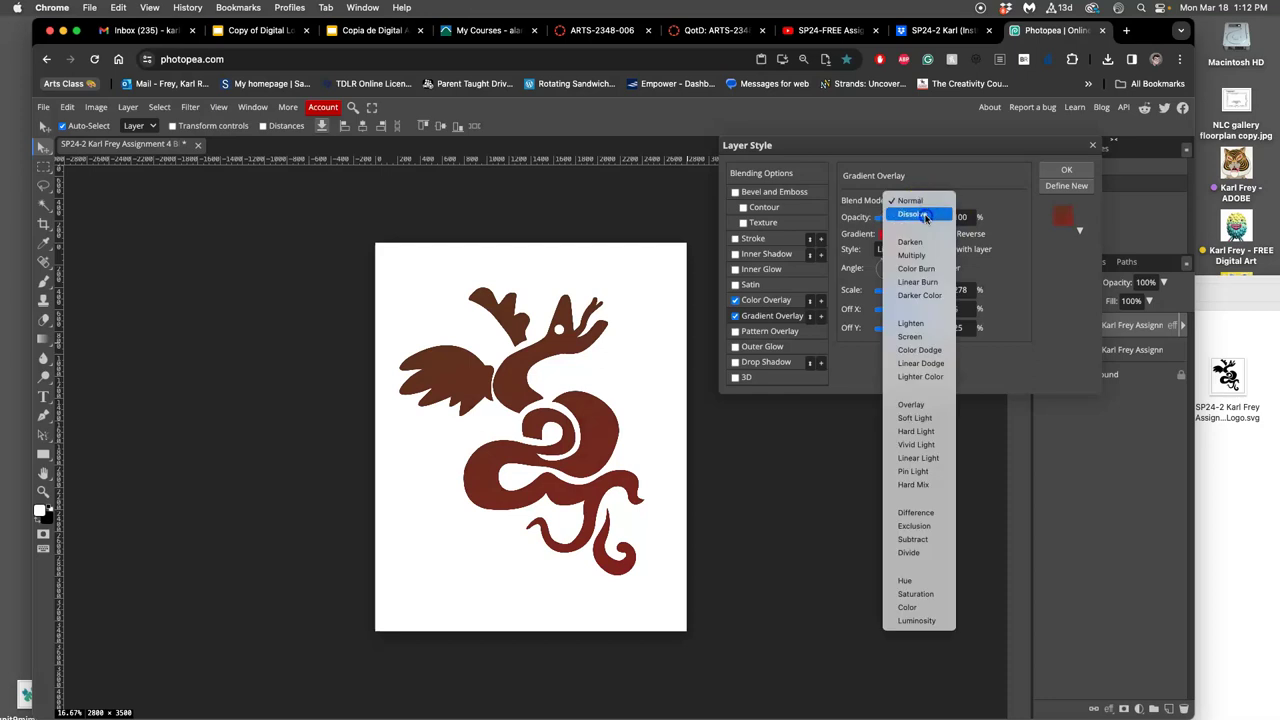
{"action": "left_click", "coordinate": [937, 226]}
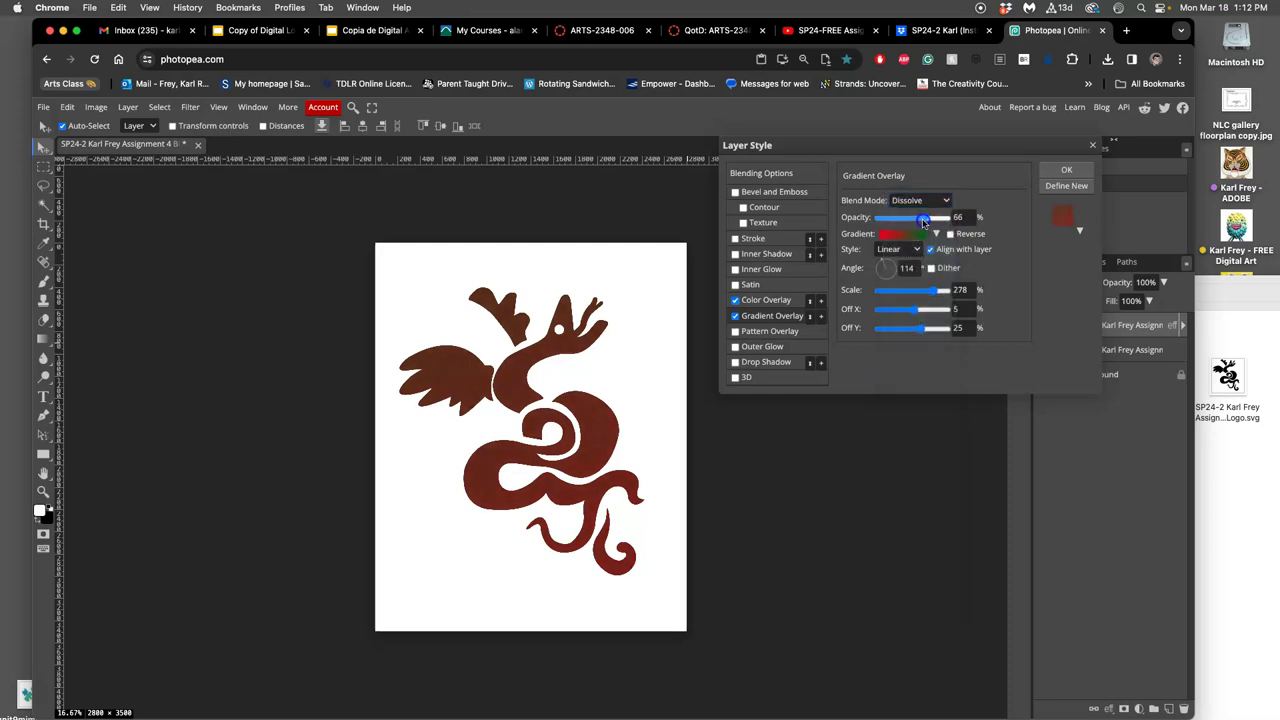
{"action": "scroll", "coordinate": [600, 430], "scroll_direction": "up", "scroll_amount": 10}
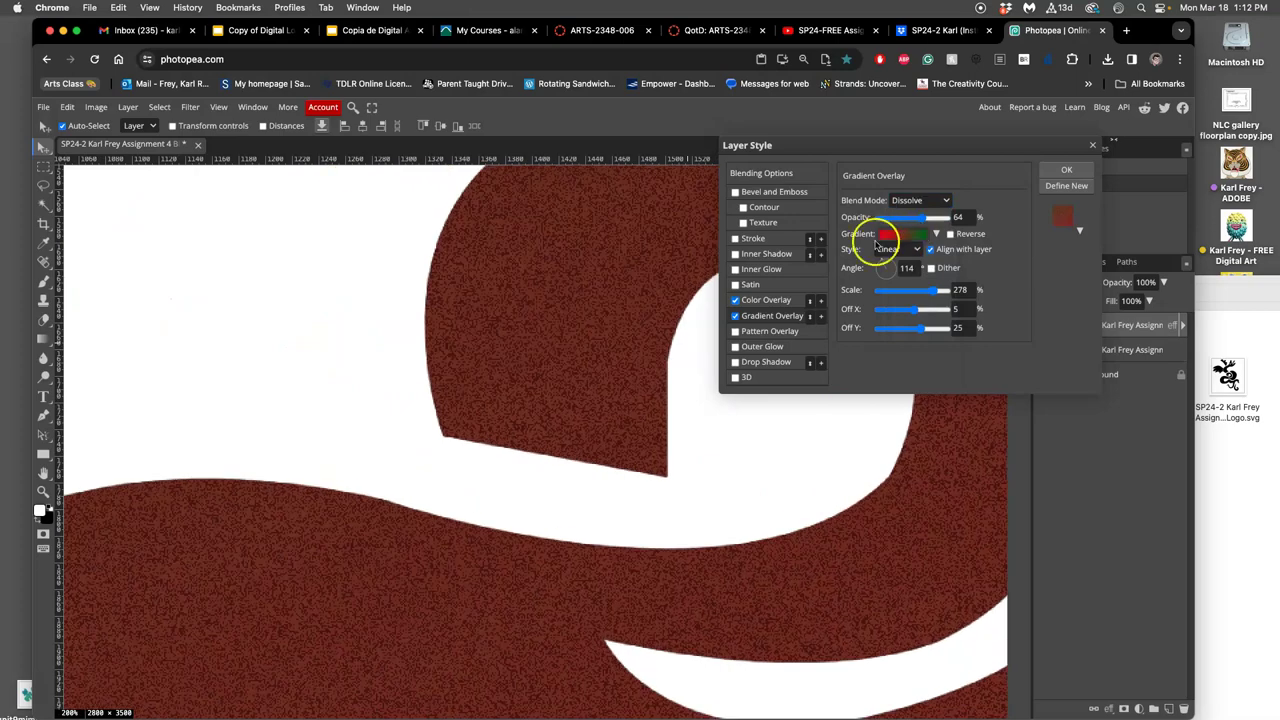
{"action": "scroll", "coordinate": [409, 383], "scroll_direction": "up", "scroll_amount": 6}
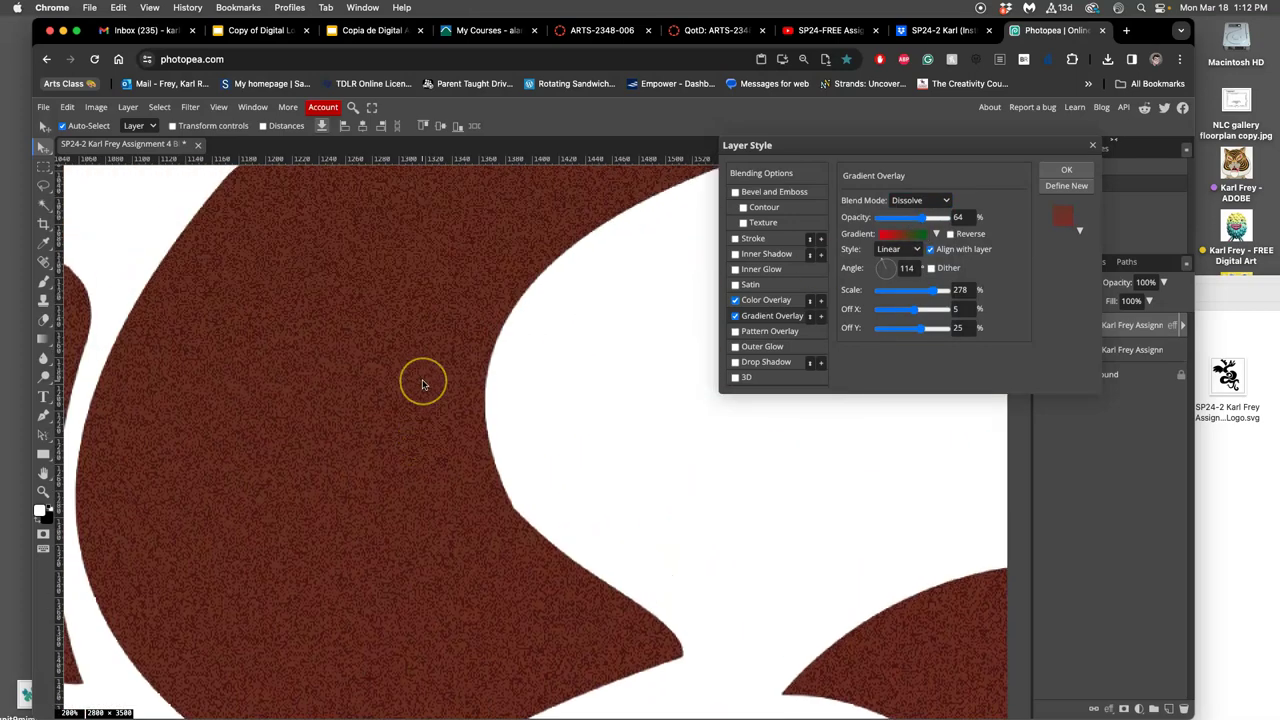
{"action": "scroll", "coordinate": [422, 384], "scroll_direction": "up", "scroll_amount": 10}
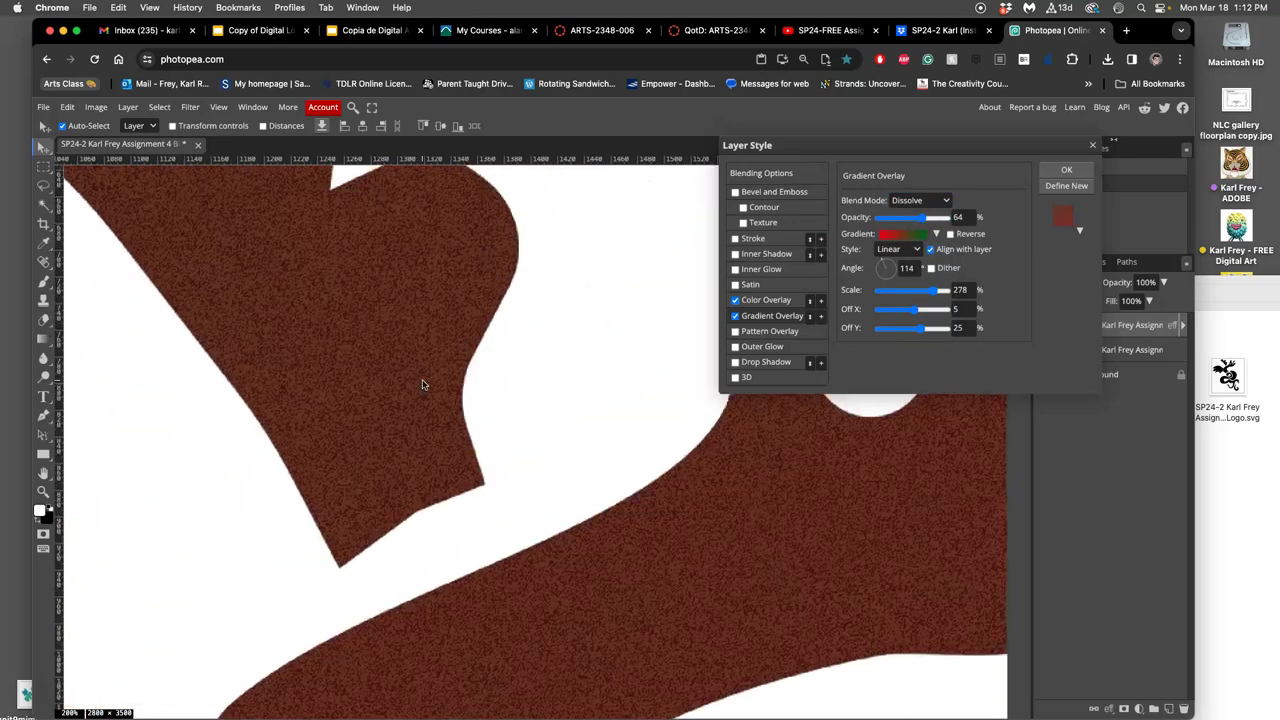
{"action": "scroll", "coordinate": [422, 384], "scroll_direction": "down", "scroll_amount": 10}
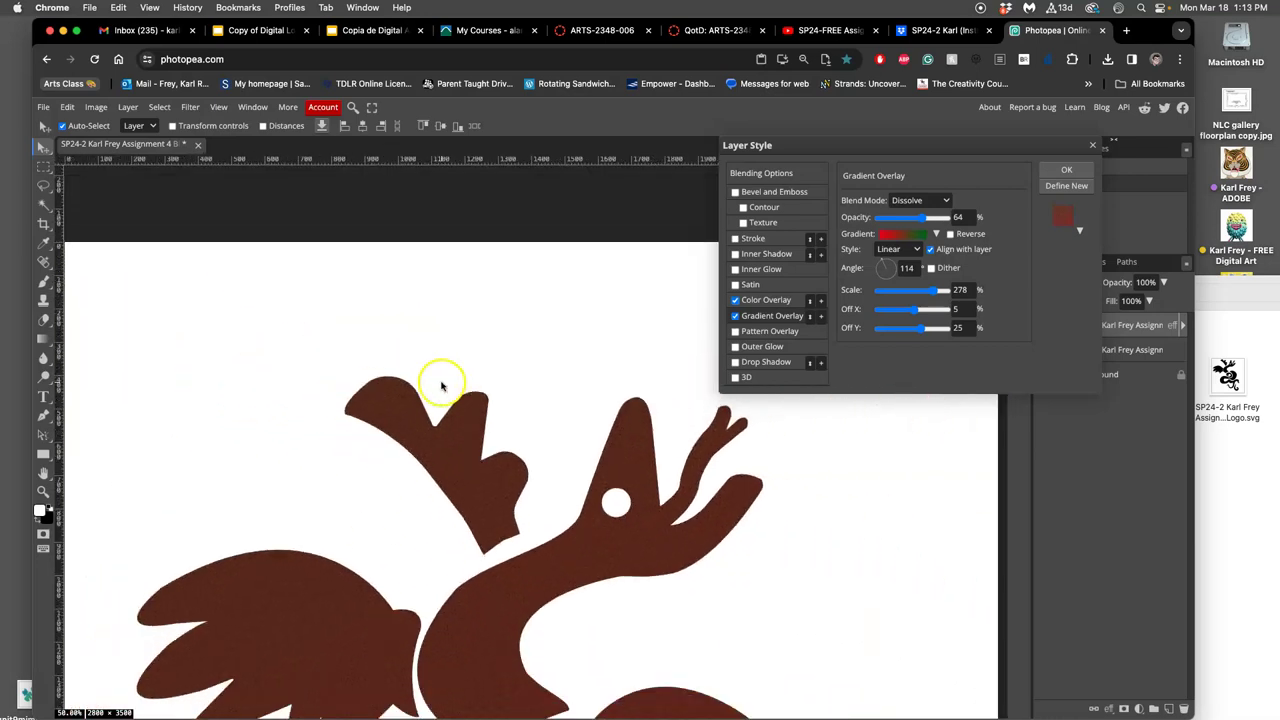
{"action": "scroll", "coordinate": [446, 390], "scroll_direction": "down", "scroll_amount": 5}
{"action": "scroll", "coordinate": [446, 390], "scroll_direction": "up", "scroll_amount": 6}
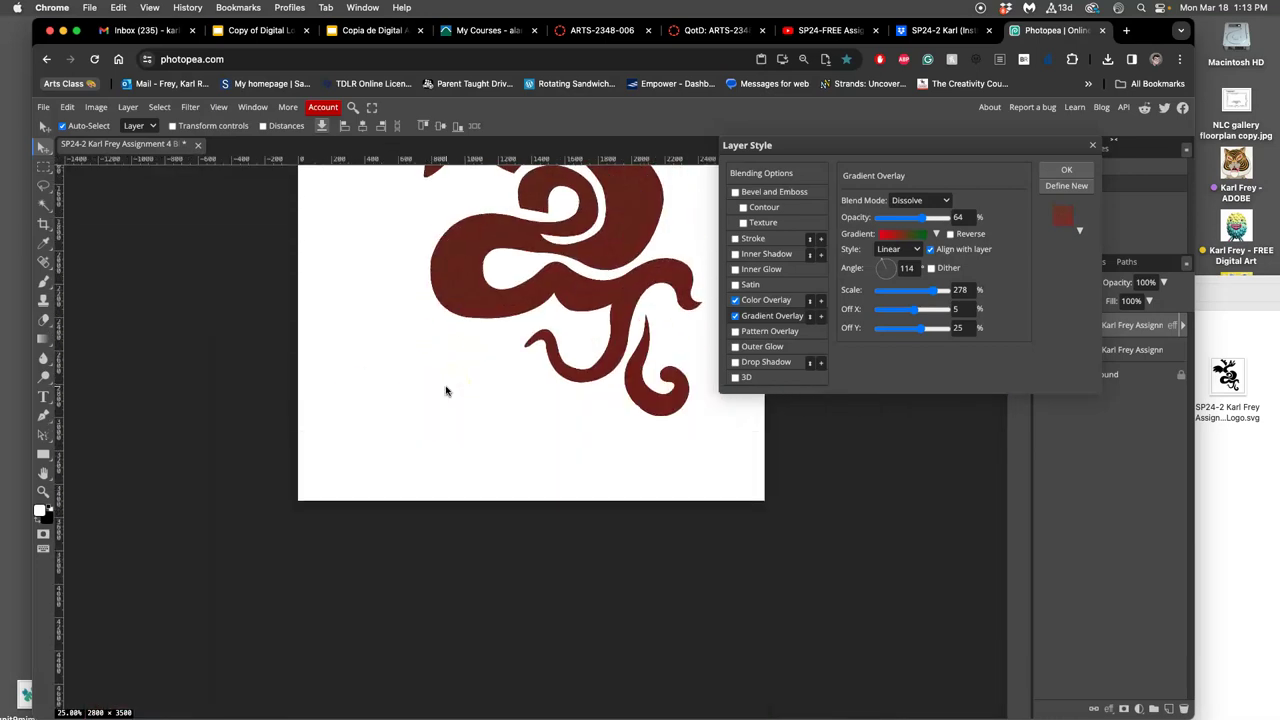
{"action": "scroll", "coordinate": [446, 390], "scroll_direction": "right", "scroll_amount": 3}
{"action": "scroll", "coordinate": [446, 390], "scroll_direction": "left", "scroll_amount": 2}
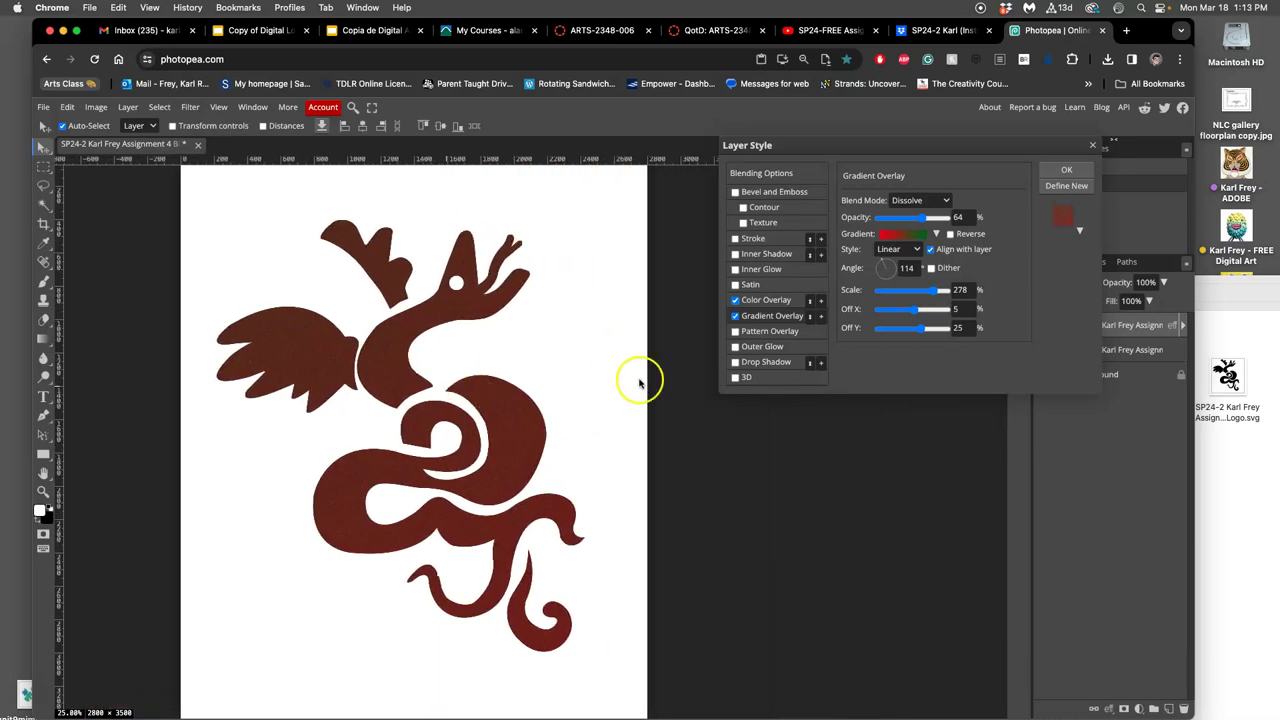
{"action": "left_click", "coordinate": [1066, 169]}
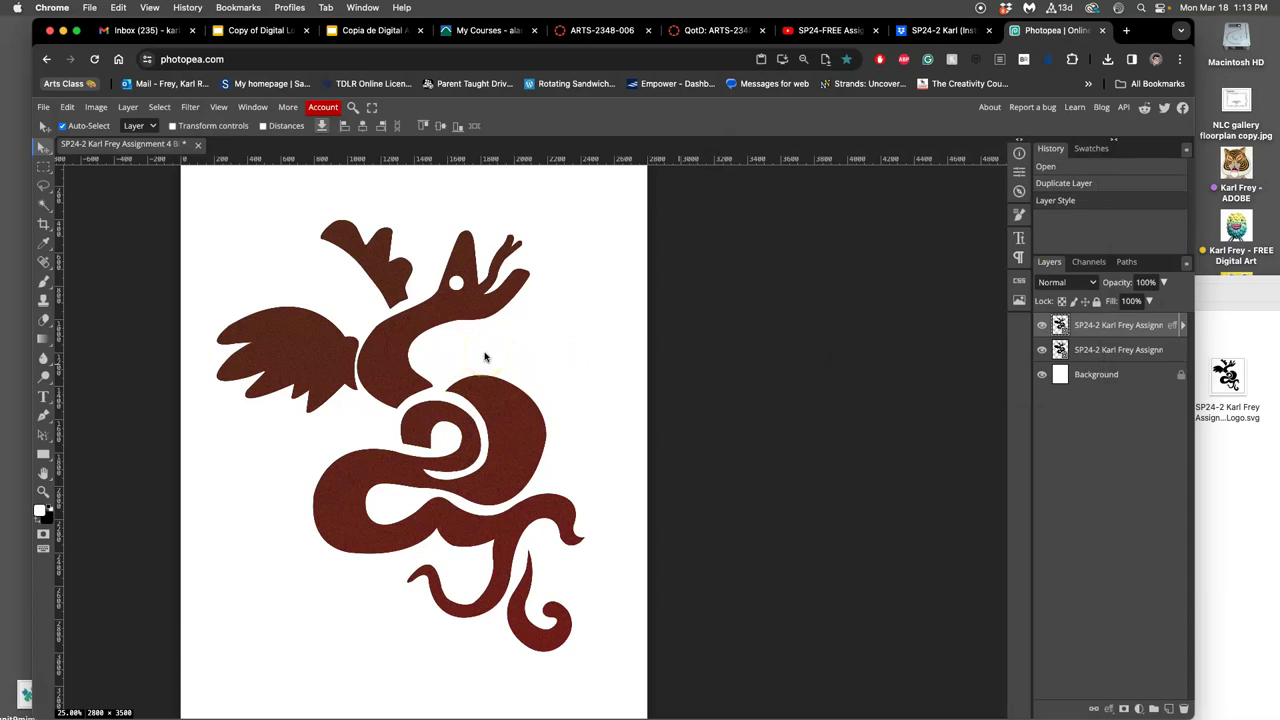
Duplicate the Background layer and fill the copy with black using Edit > Fill.
{"action": "left_click", "coordinate": [1120, 376]}
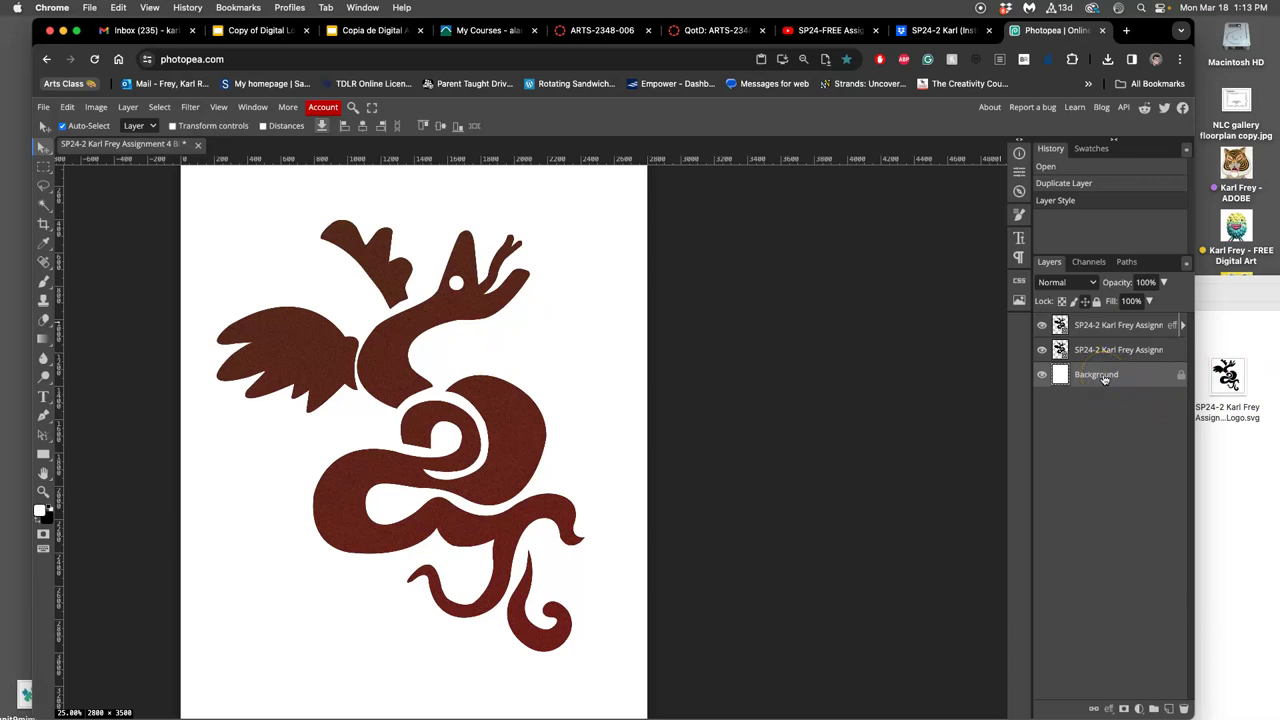
{"action": "key", "text": "super+j"}
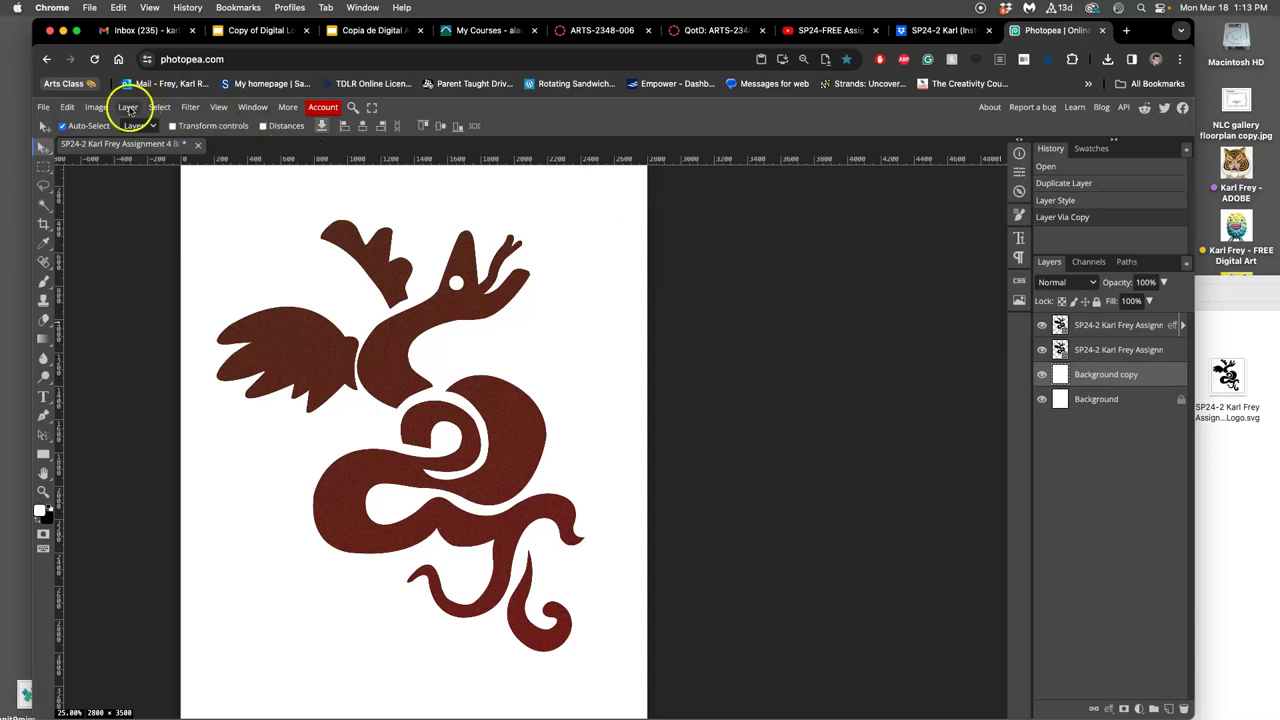
{"action": "left_click", "coordinate": [96, 107]}
{"action": "mouse_move", "coordinate": [67, 107]}
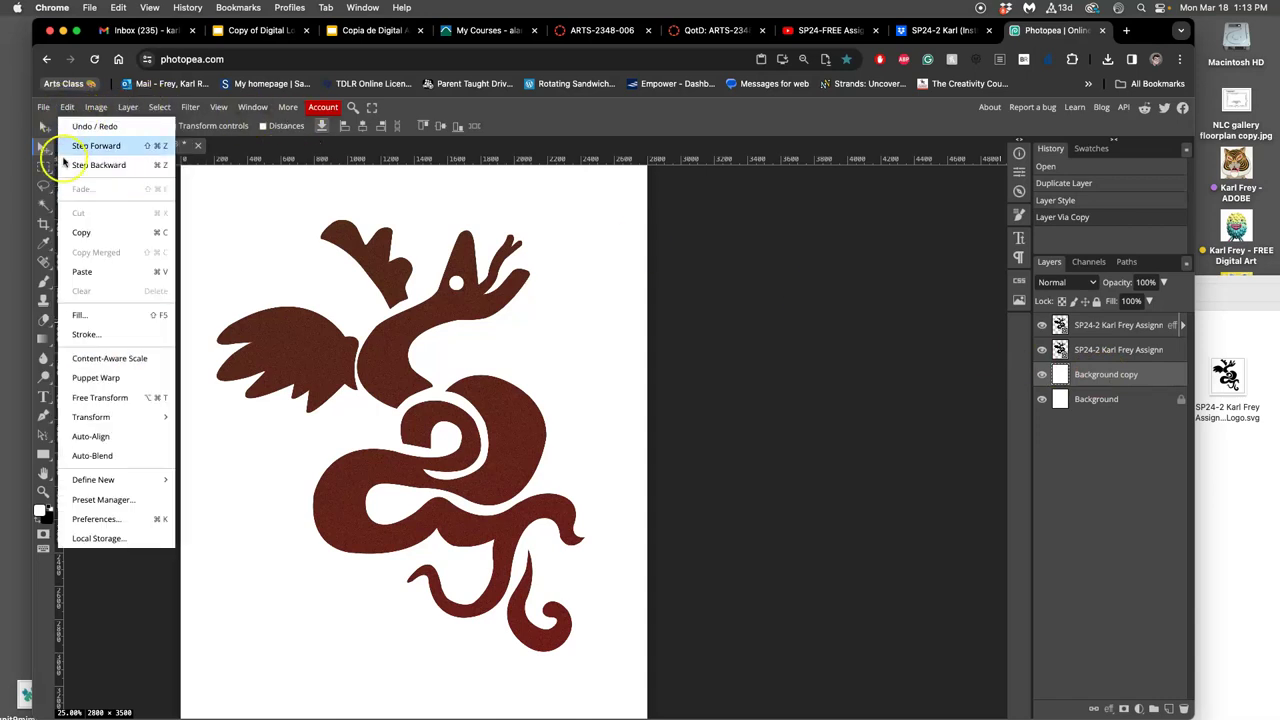
{"action": "left_click", "coordinate": [78, 315]}
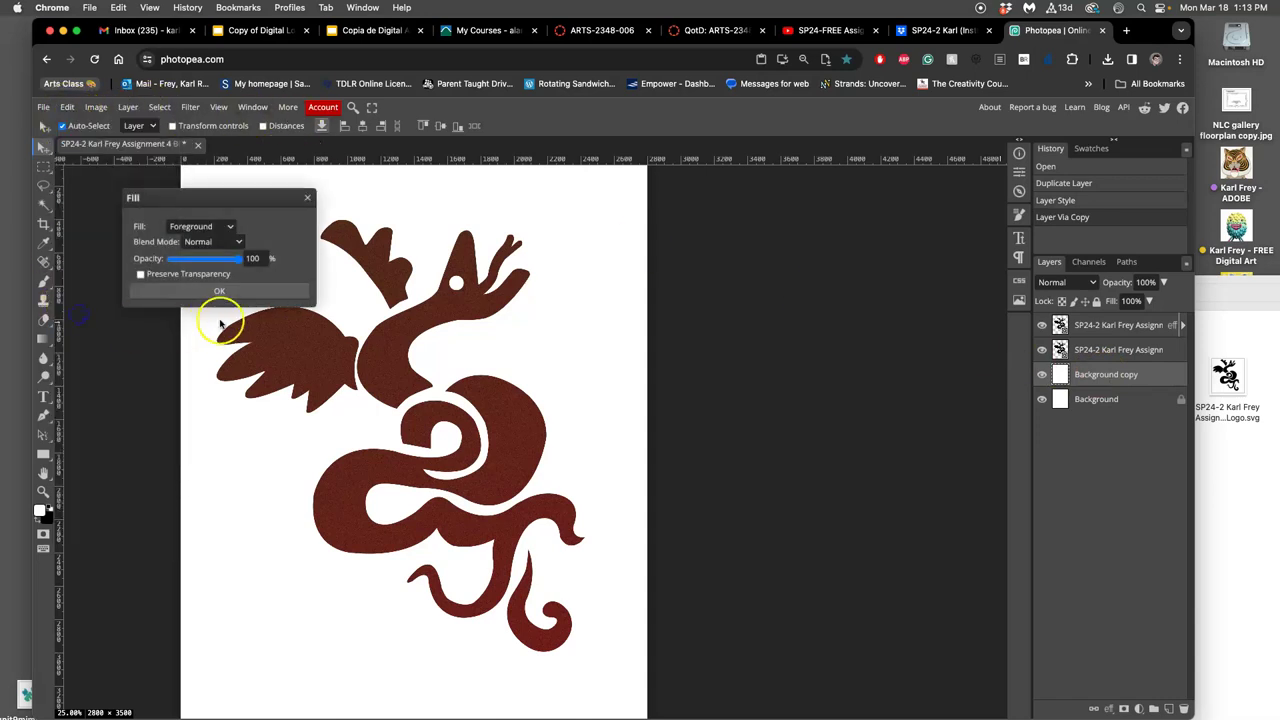
{"action": "left_click", "coordinate": [194, 226]}
{"action": "left_click", "coordinate": [201, 283]}
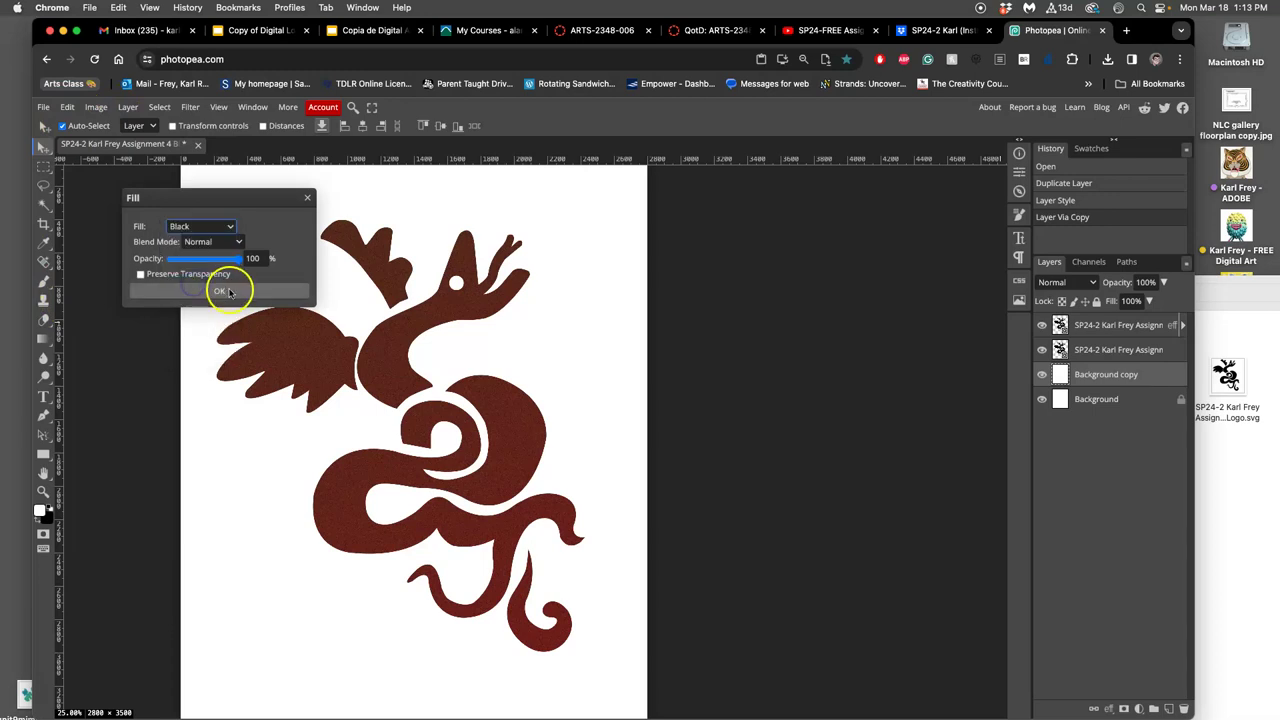
{"action": "left_click", "coordinate": [234, 292]}
{"action": "left_click", "coordinate": [830, 405]}
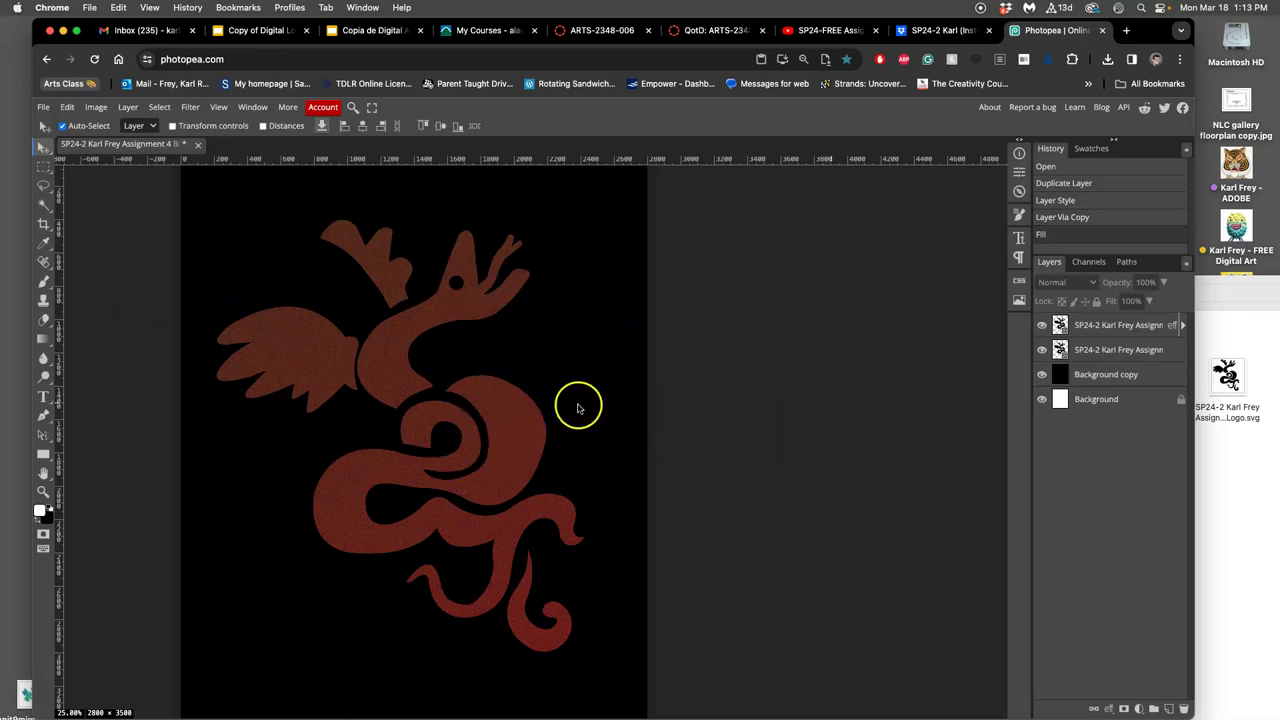
Add a 12 px white Inside stroke to the serpent logo layer.
{"action": "double_click", "coordinate": [1167, 326]}
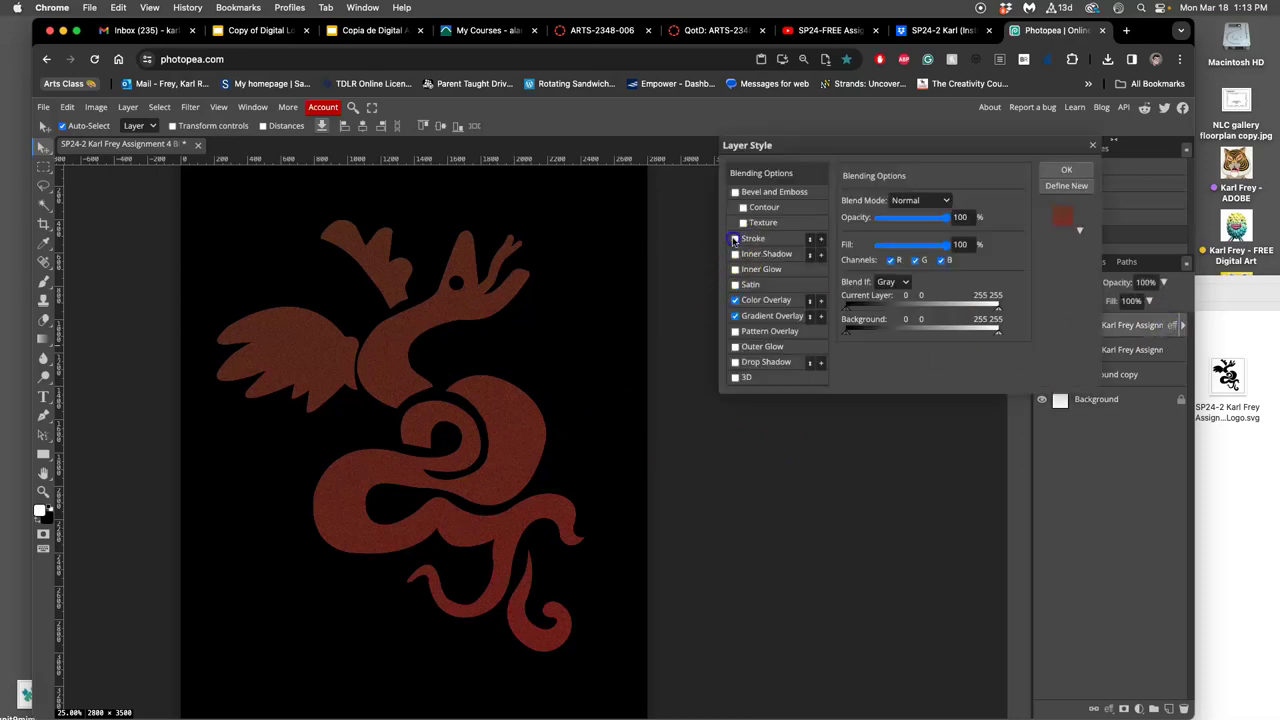
{"action": "left_click", "coordinate": [757, 241]}
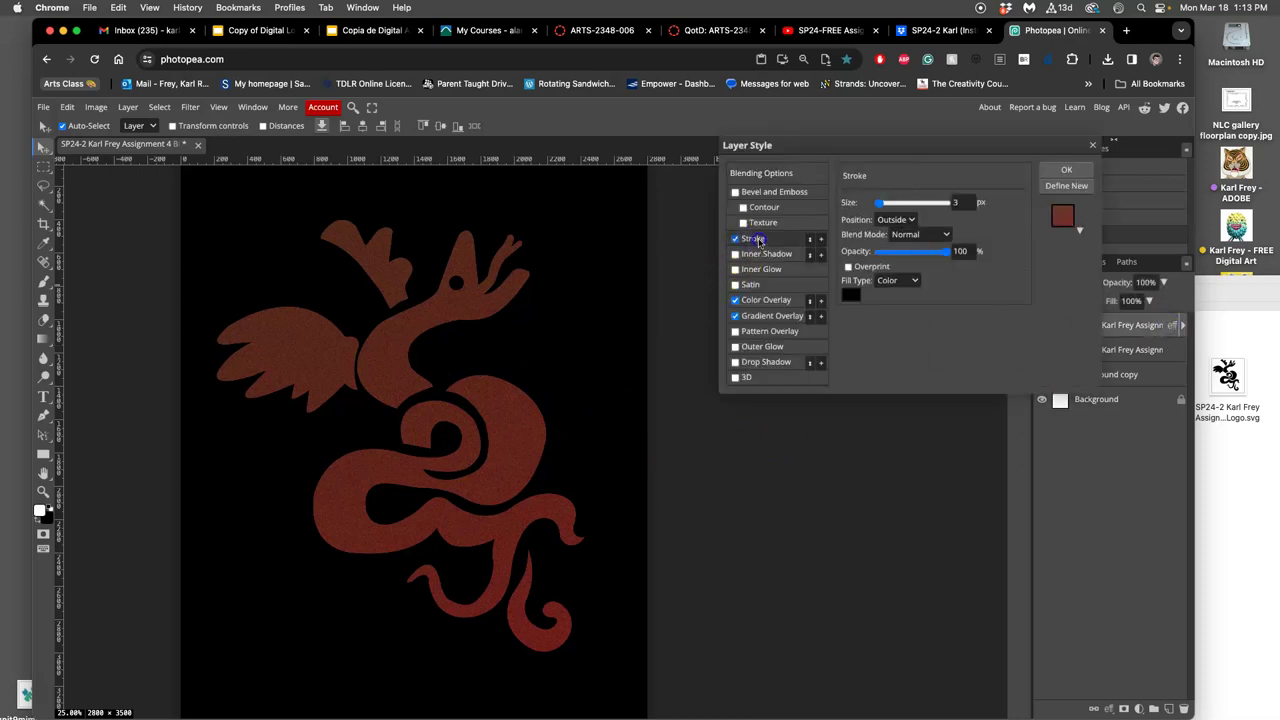
{"action": "left_click", "coordinate": [854, 294]}
{"action": "left_click_drag", "start_coordinate": [125, 246], "coordinate": [104, 226]}
{"action": "left_click", "coordinate": [376, 243]}
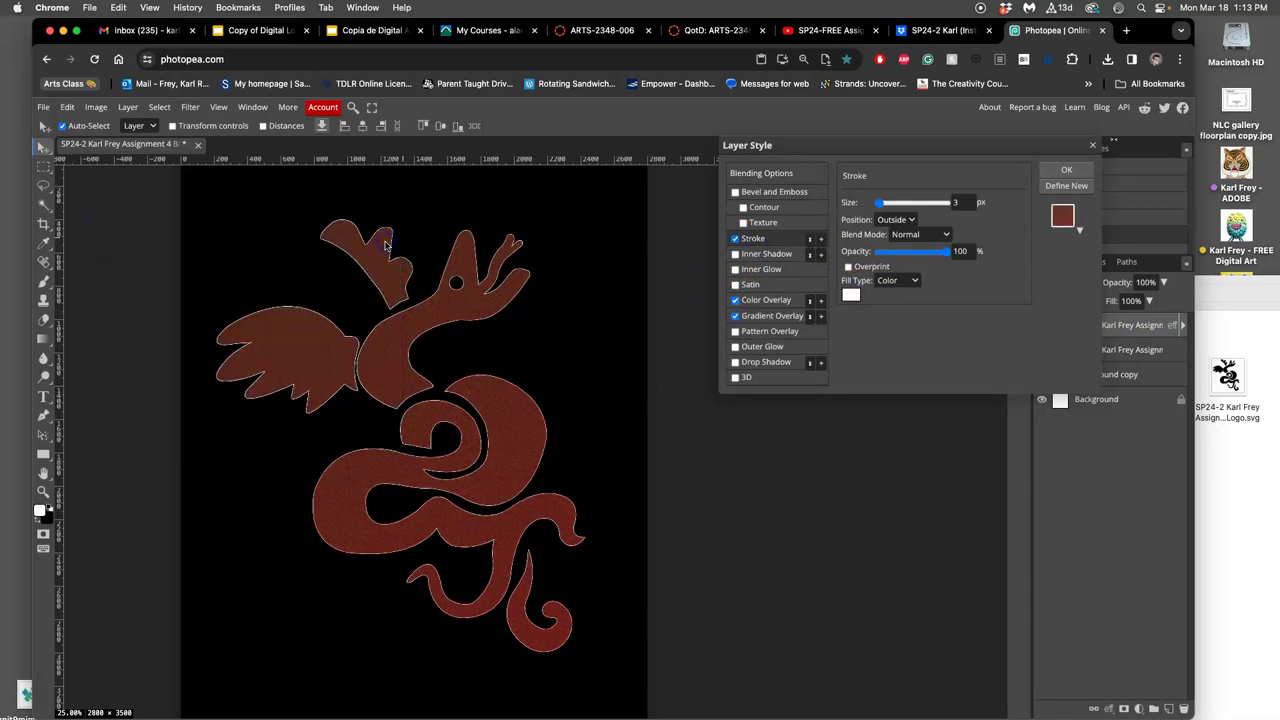
{"action": "left_click", "coordinate": [893, 222]}
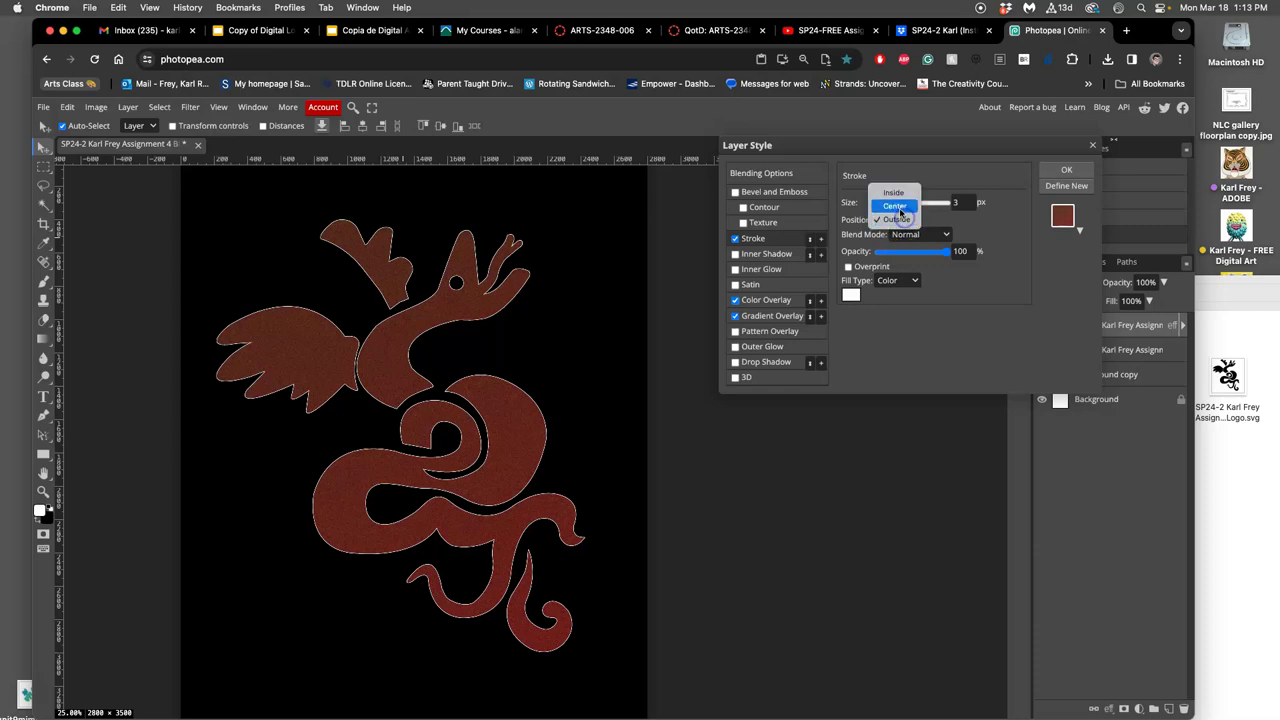
{"action": "left_click", "coordinate": [893, 192]}
{"action": "left_click_drag", "start_coordinate": [882, 204], "coordinate": [882, 205]}
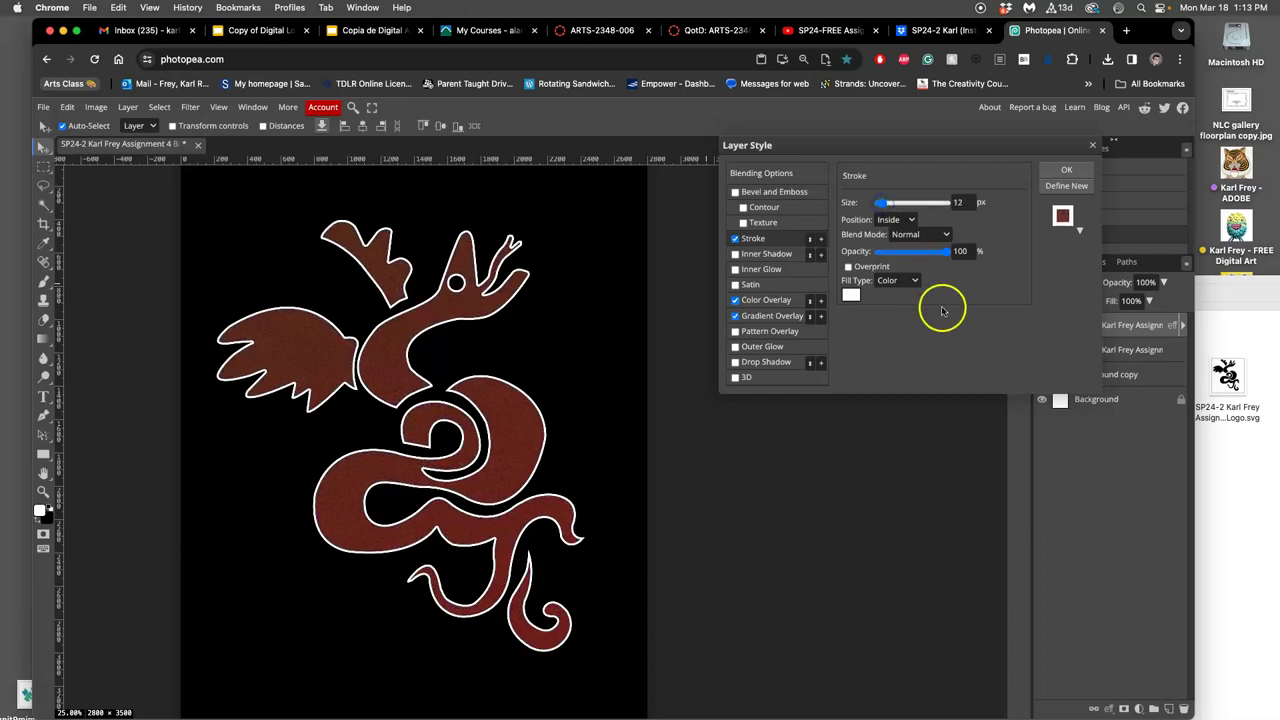
Apply the stroke and hide the black Background copy, zooming in to inspect the logo.
{"action": "left_click", "coordinate": [1066, 171]}
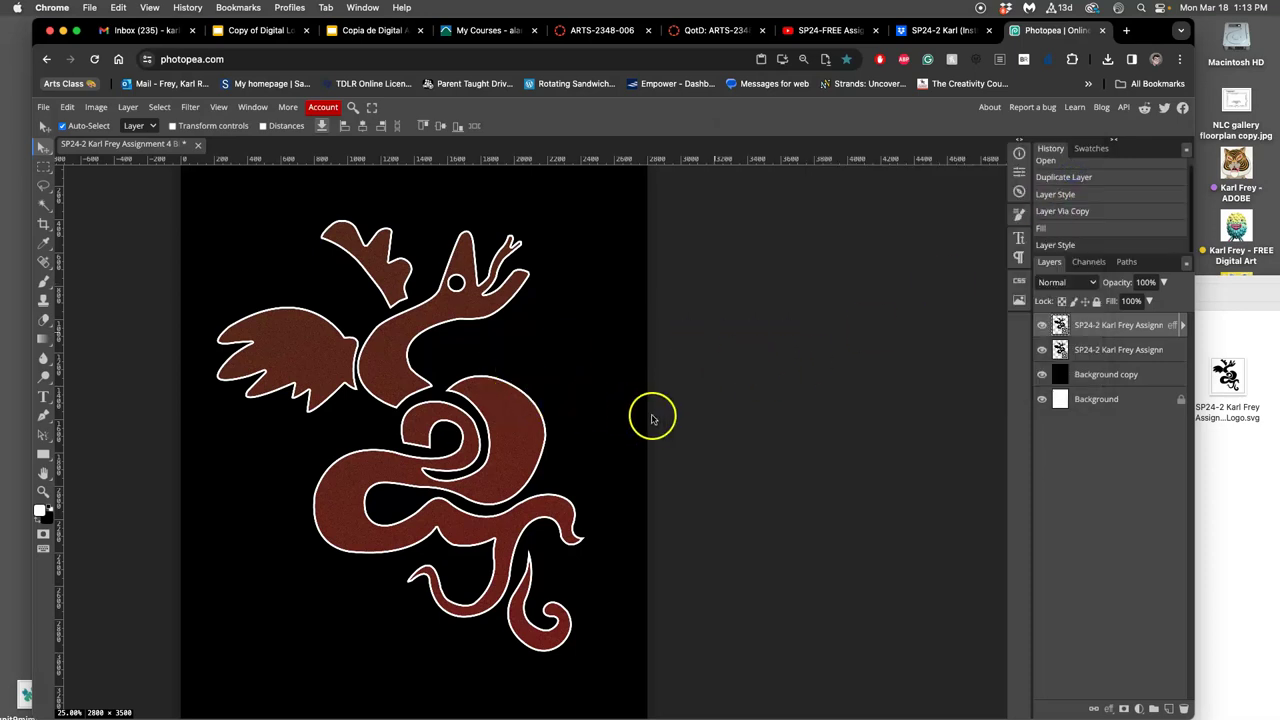
{"action": "left_click", "coordinate": [1041, 376]}
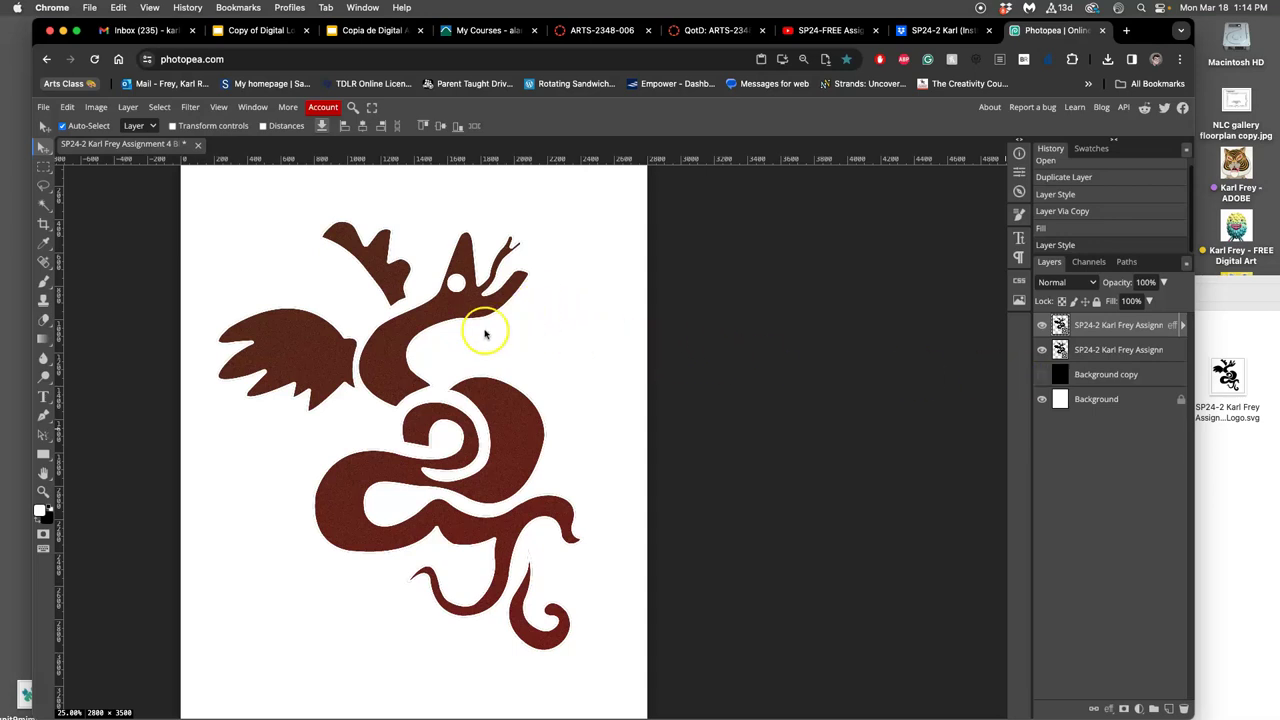
{"action": "scroll", "coordinate": [481, 333], "scroll_direction": "up", "scroll_amount": 10}
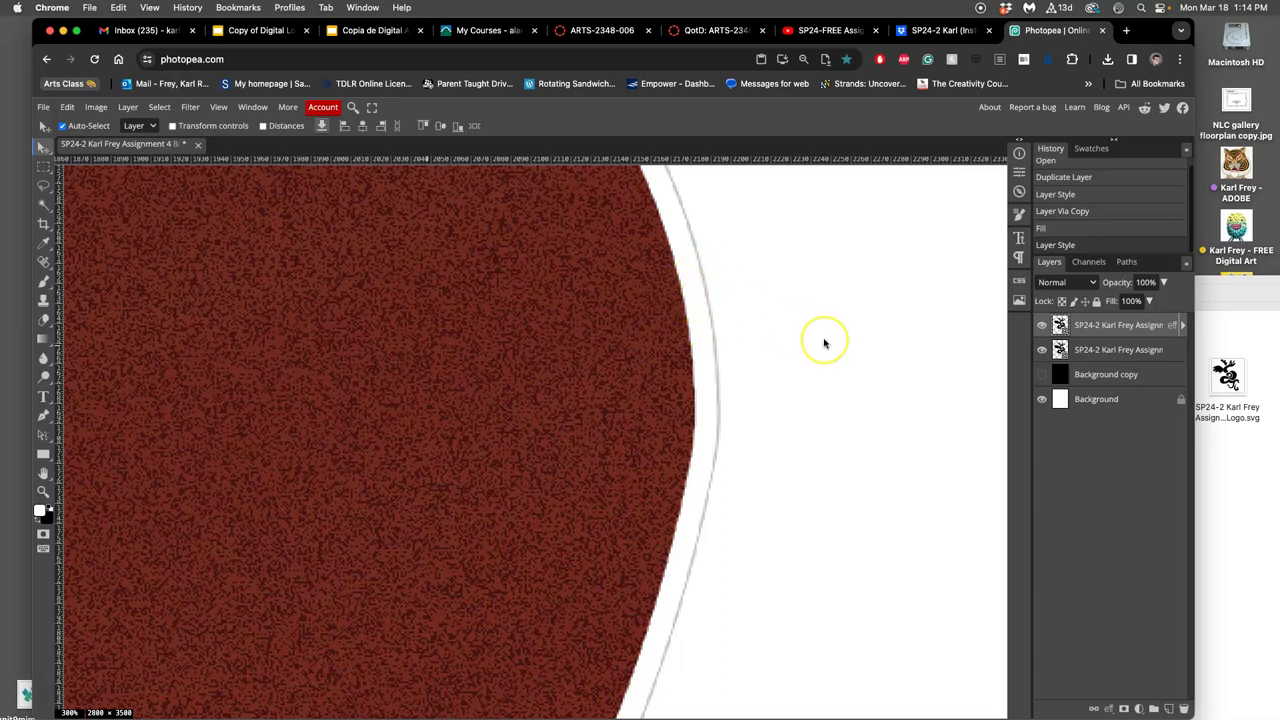
{"action": "scroll", "coordinate": [823, 343], "scroll_direction": "down", "scroll_amount": 12}
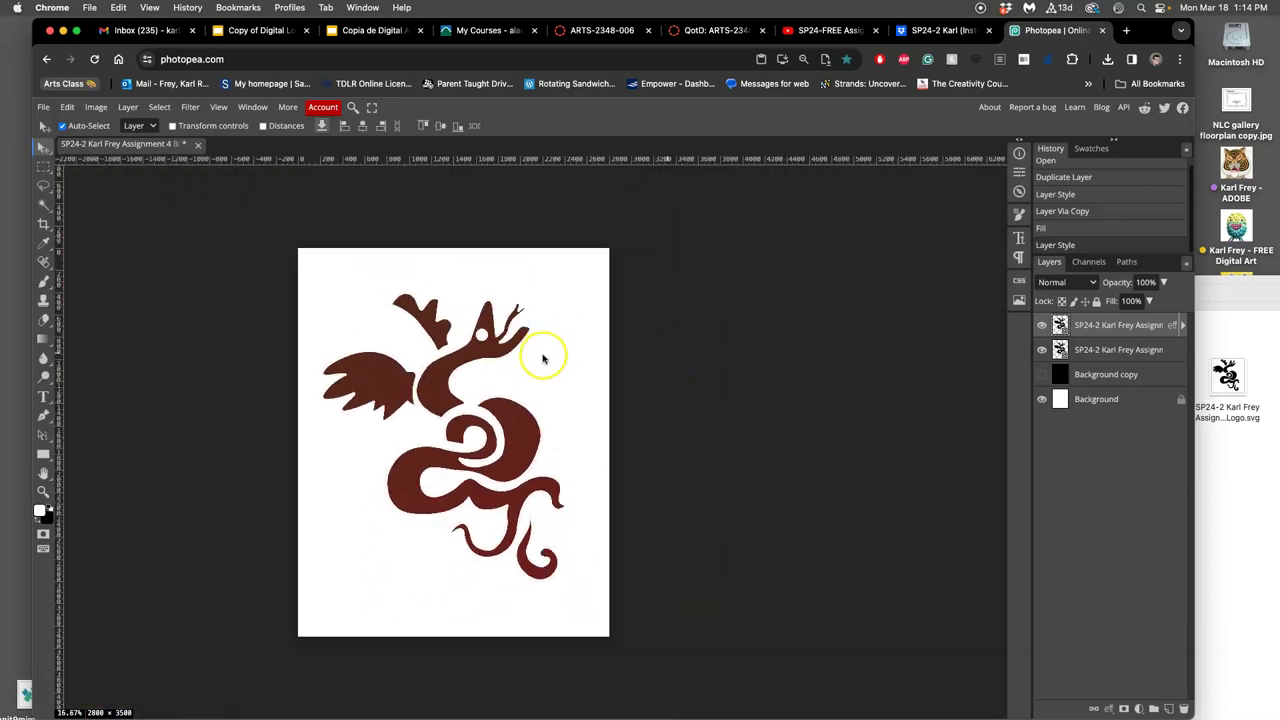
Add a Multiply drop shadow to the logo at 33% opacity with a larger, softer size.
{"action": "double_click", "coordinate": [1122, 336]}
{"action": "left_click", "coordinate": [1183, 325]}
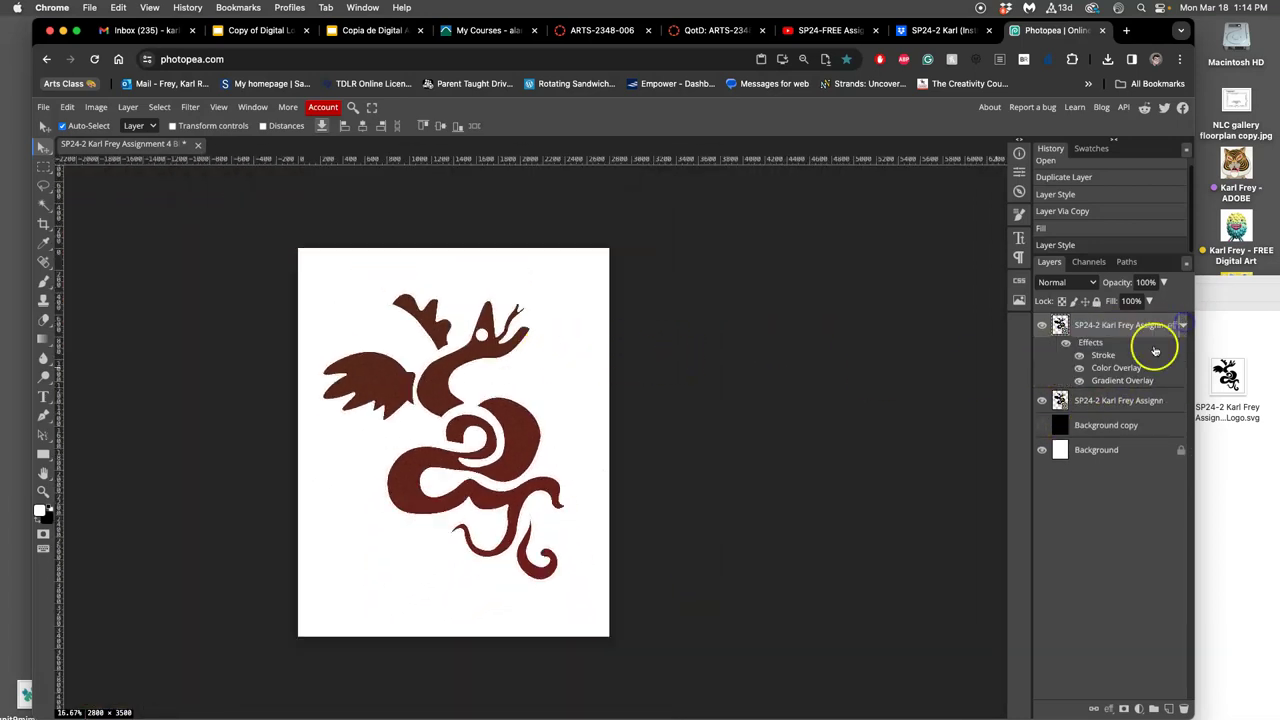
{"action": "double_click", "coordinate": [1093, 345]}
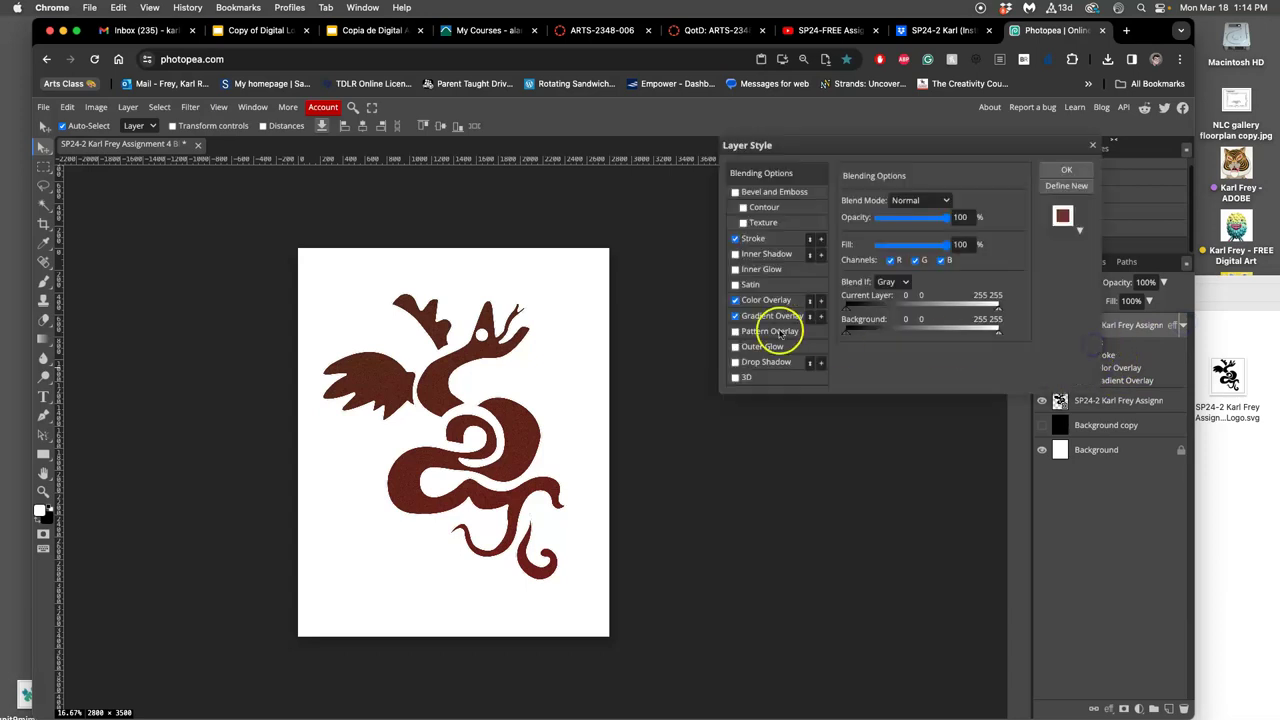
{"action": "left_click", "coordinate": [736, 362]}
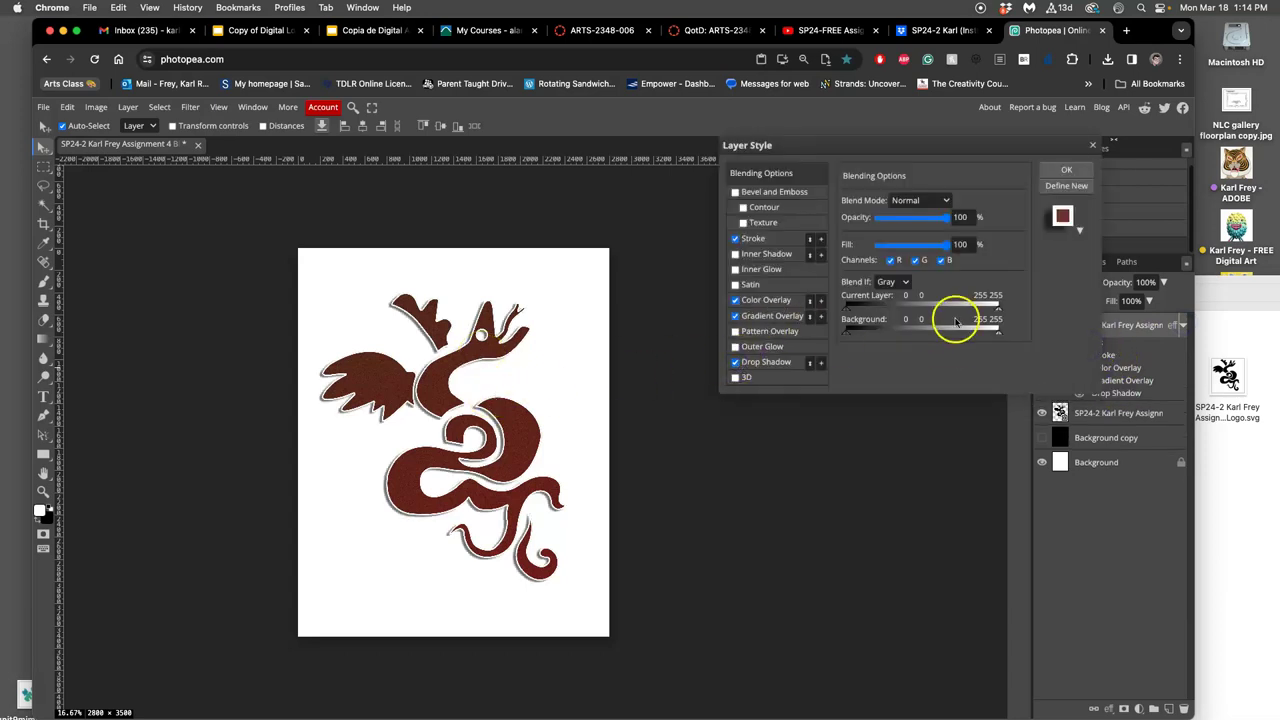
{"action": "left_click", "coordinate": [770, 362]}
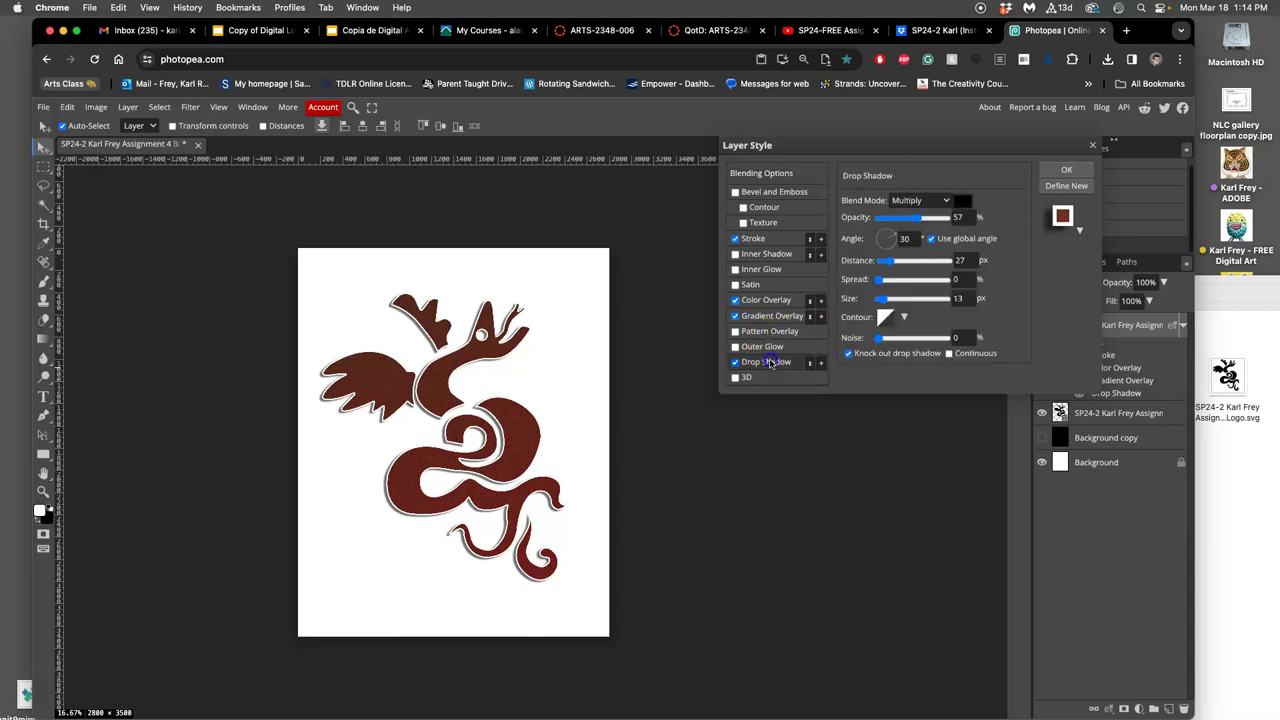
{"action": "left_click", "coordinate": [900, 218]}
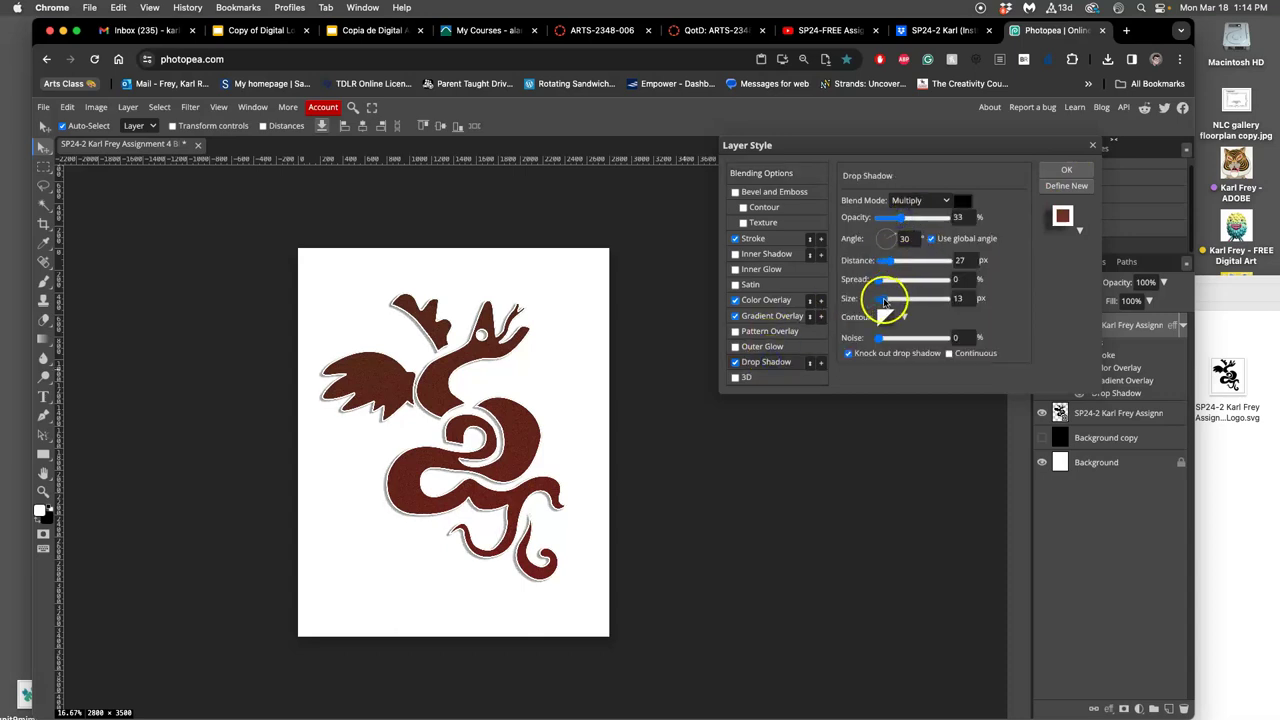
{"action": "left_click_drag", "start_coordinate": [897, 300], "coordinate": [903, 300]}
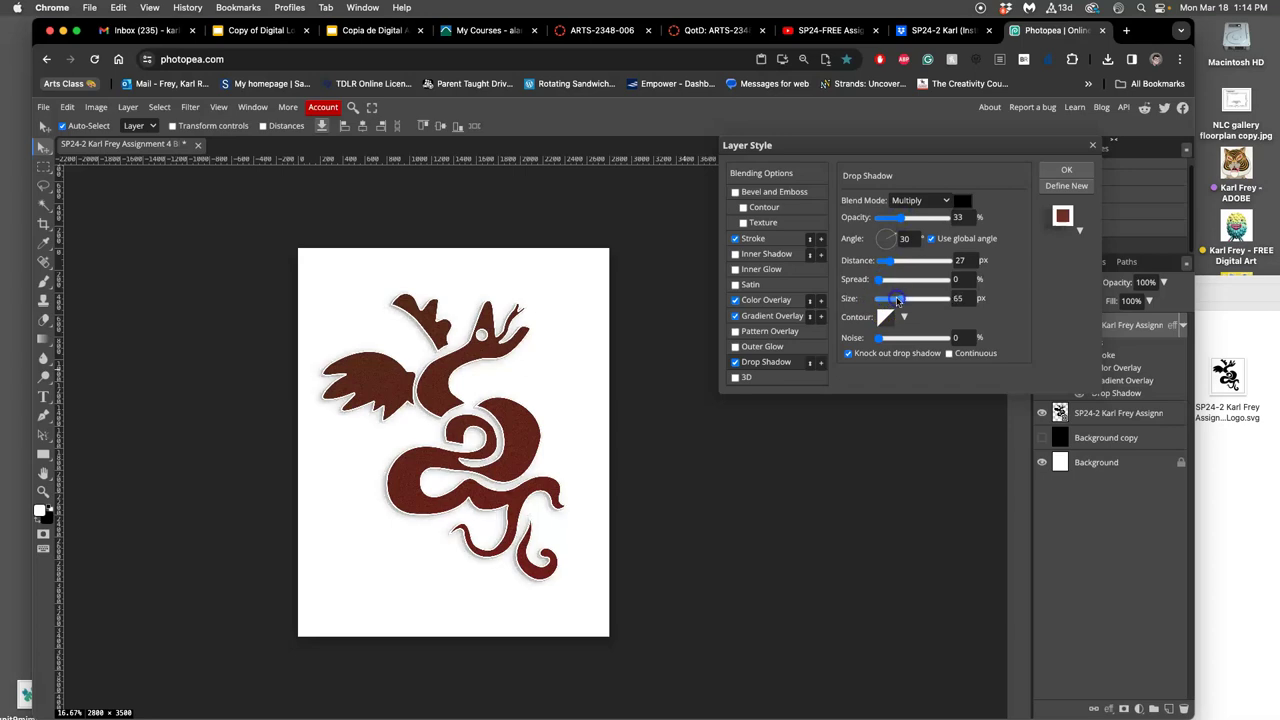